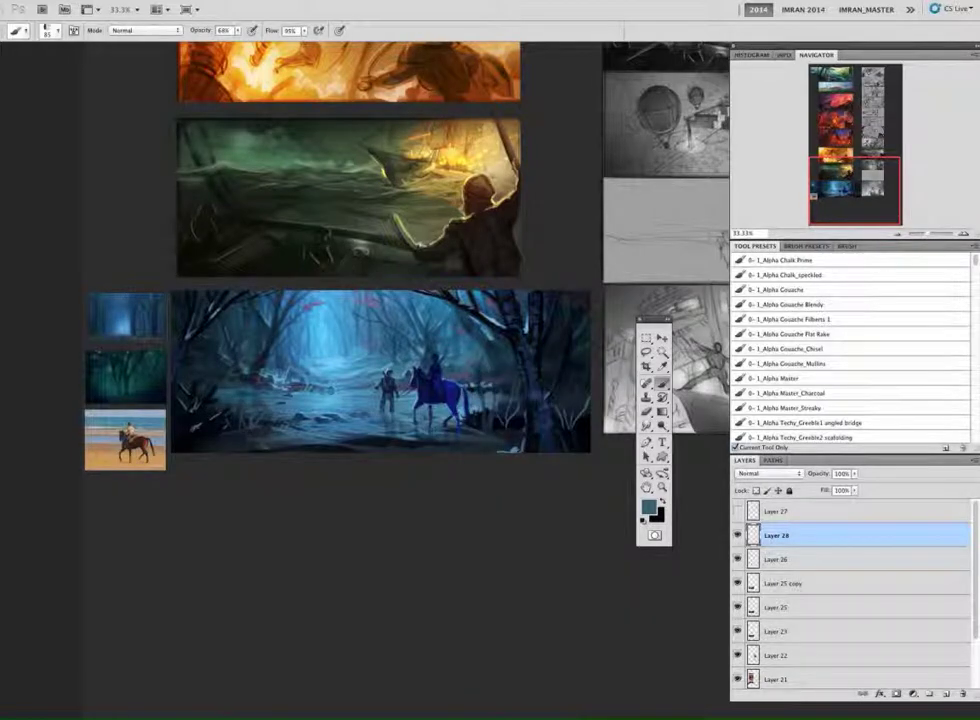
Step: Repaint the horse's legs and the water around them with a 56 px brush in sampled blues
{"action": "left_click", "coordinate": [445, 413], "text": "alt"}
{"action": "right_click", "coordinate": [445, 414]}
{"action": "left_click_drag", "start_coordinate": [518, 388], "coordinate": [512, 388]}
{"action": "key", "text": "Return"}
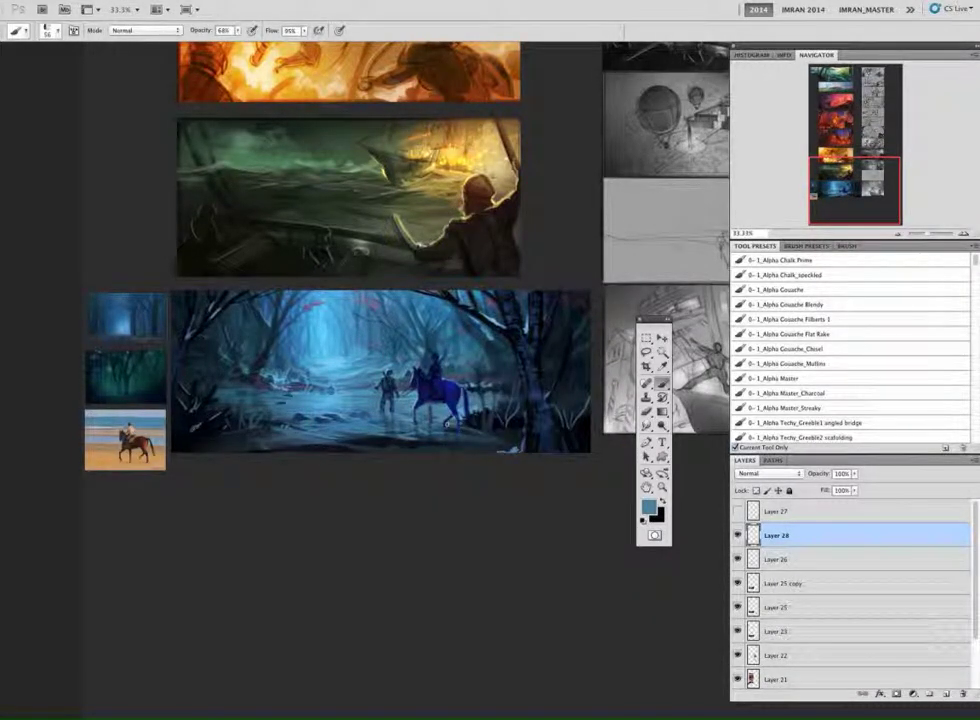
{"action": "left_click", "coordinate": [447, 394], "text": "alt"}
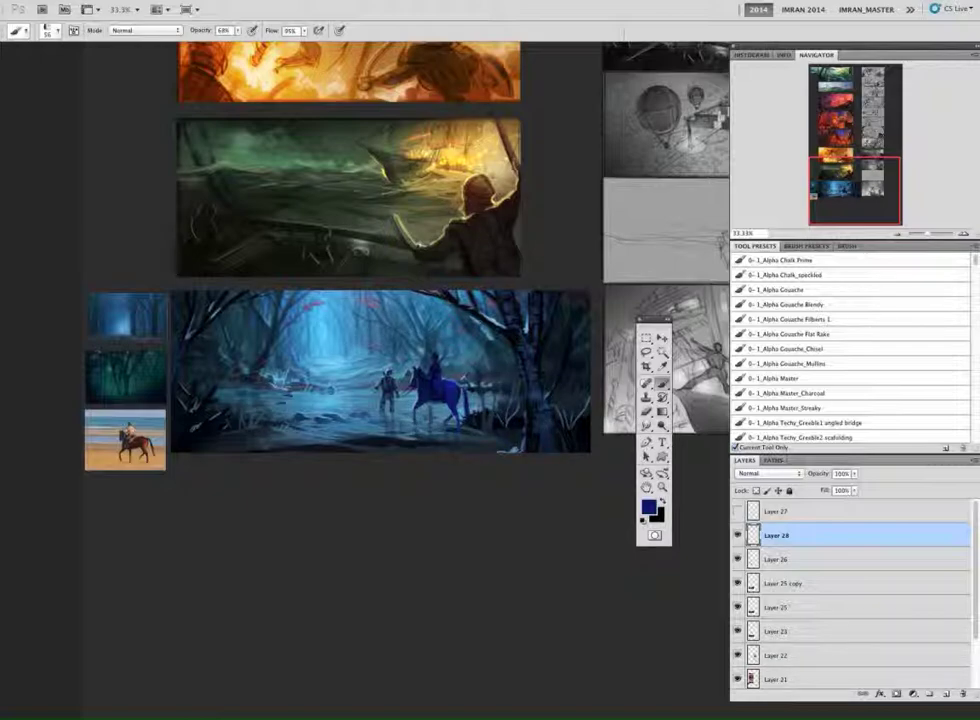
{"action": "left_click", "coordinate": [484, 385], "text": "alt"}
{"action": "left_click", "coordinate": [547, 391], "text": "alt"}
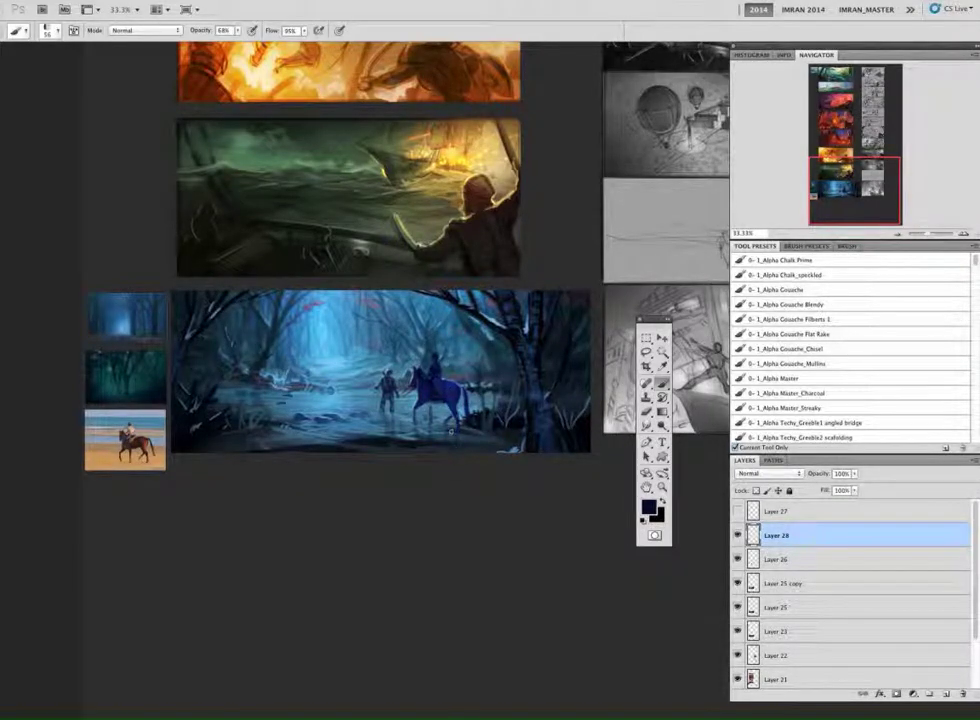
Step: Paint lighter water blue, sampled beside the horse, around and between the horse's legs
{"action": "left_click", "coordinate": [497, 389], "text": "alt"}
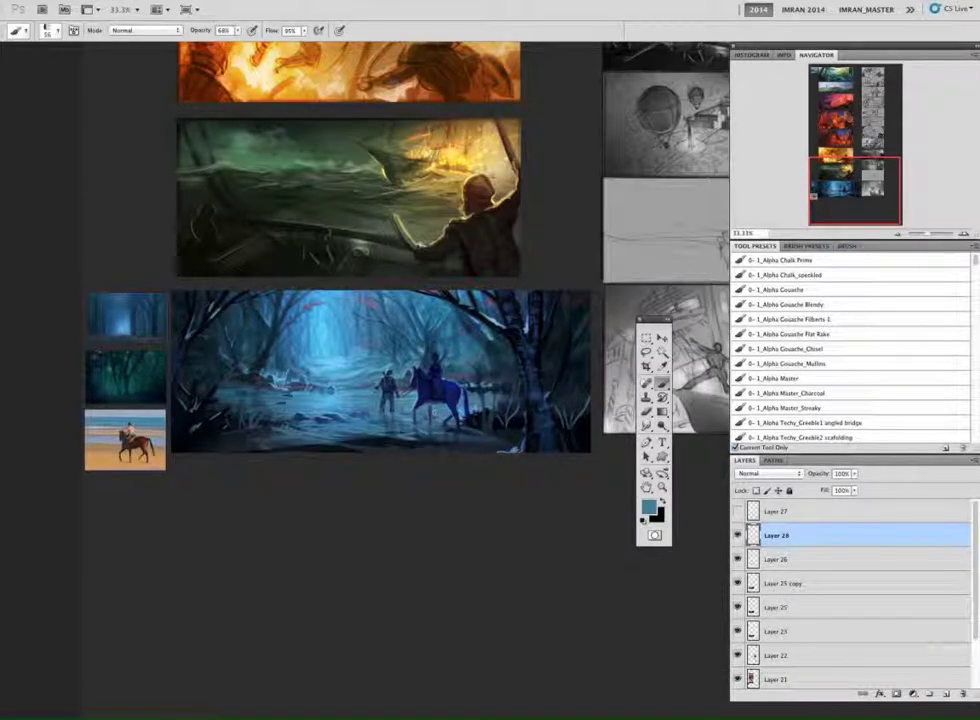
{"action": "left_click", "coordinate": [497, 388], "text": "alt"}
{"action": "left_click", "coordinate": [497, 388], "text": "alt"}
{"action": "left_click", "coordinate": [497, 388], "text": "alt"}
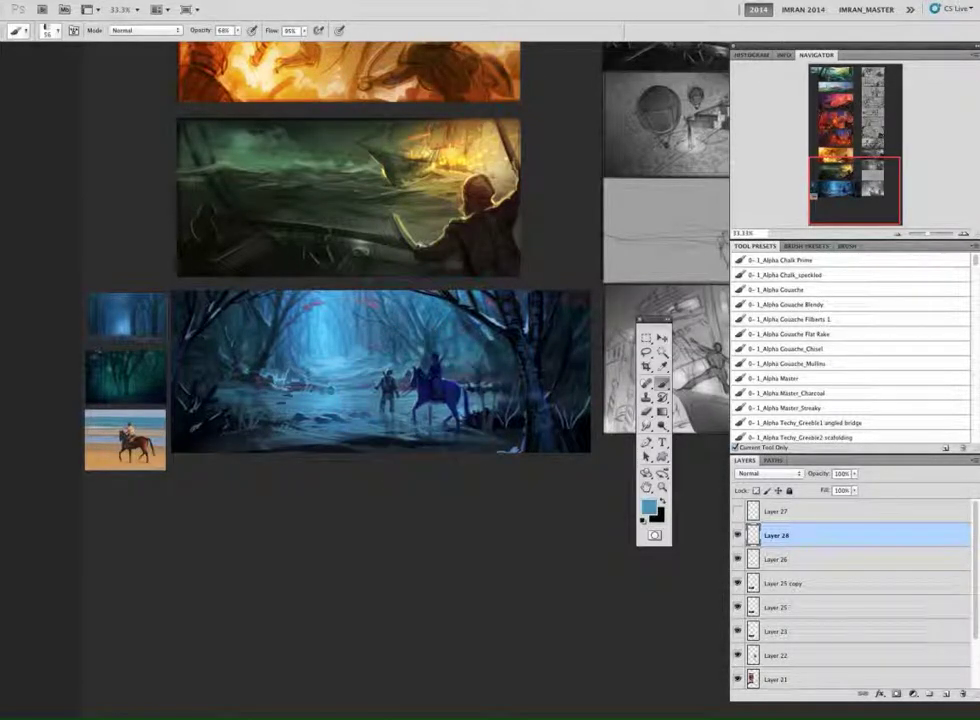
Step: Refine the horse and rider in a sampled colour with a smaller brush at 51% opacity
{"action": "left_click", "coordinate": [432, 392], "text": "alt"}
{"action": "right_click", "coordinate": [422, 366]}
{"action": "left_click_drag", "start_coordinate": [456, 386], "coordinate": [437, 386]}
{"action": "key", "text": "Return"}
{"action": "key", "text": "5"}
{"action": "key", "text": "1"}
Step: Paint fine details around the walking man and the horse's head in adjusted and sampled colours
{"action": "left_click", "coordinate": [408, 380], "text": "alt"}
{"action": "right_click", "coordinate": [408, 380]}
{"action": "key", "text": "Return"}
{"action": "left_click", "coordinate": [648, 507]}
{"action": "key", "text": "Return"}
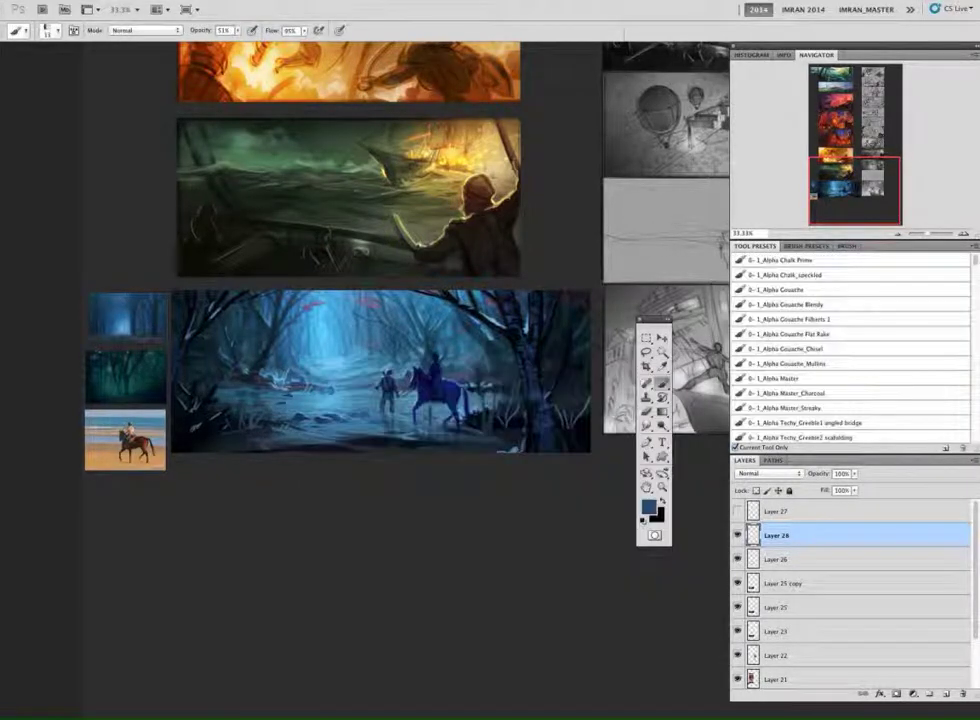
{"action": "left_click", "coordinate": [307, 312], "text": "alt"}
{"action": "left_click", "coordinate": [497, 386], "text": "alt"}
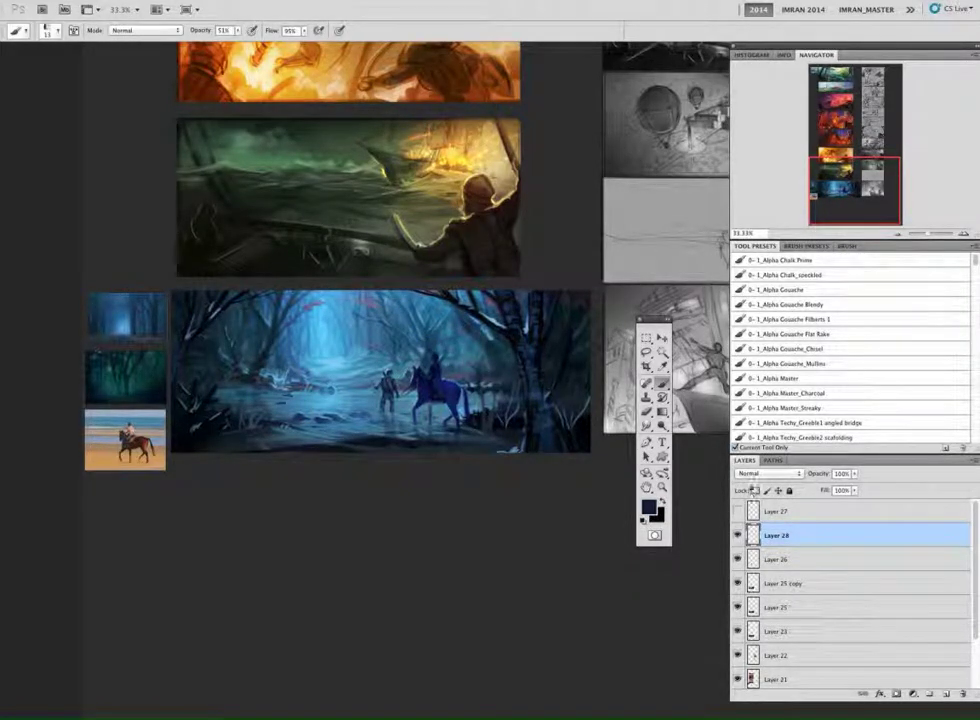
Step: Sample golden orange from the burning ship painting and dab a torch flame beside the walking man at 100% opacity
{"action": "left_click", "coordinate": [456, 154], "text": "alt"}
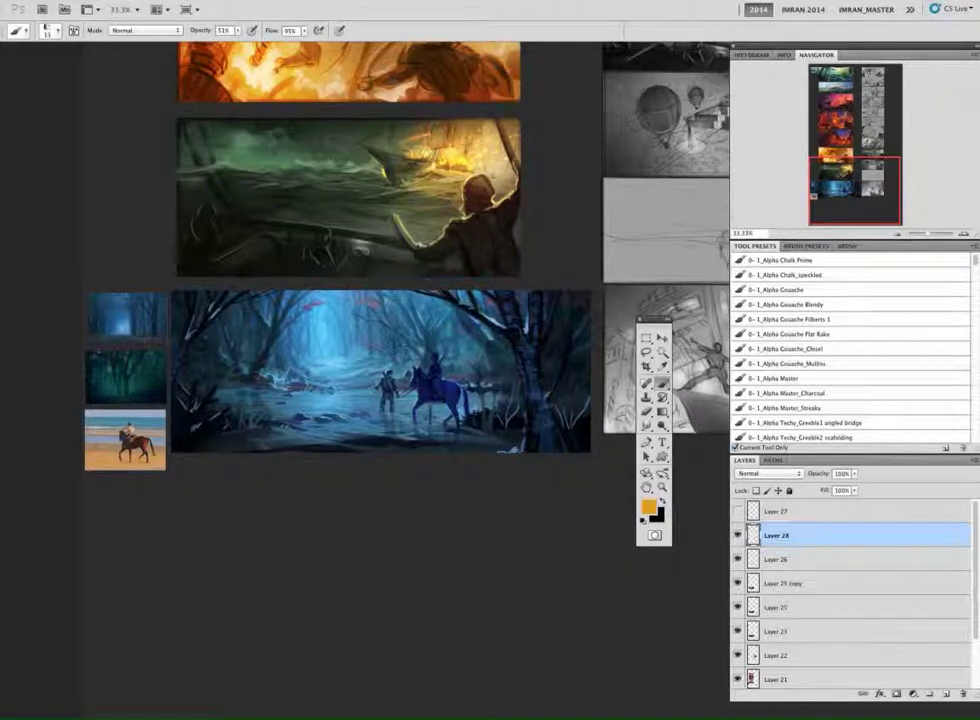
{"action": "key", "text": "0"}
{"action": "right_click", "coordinate": [411, 388]}
{"action": "key", "text": "Return"}
{"action": "right_click", "coordinate": [415, 388]}
{"action": "key", "text": "Return"}
Step: Change the paint colour to red-orange and add a short stroke to the torch flame
{"action": "left_click", "coordinate": [649, 507]}
{"action": "left_click", "coordinate": [512, 545]}
{"action": "left_click", "coordinate": [627, 387]}
{"action": "left_click_drag", "start_coordinate": [373, 378], "coordinate": [374, 386]}
Step: Merge Layer 28, Layer 26 and Layer 25 copy into one layer
{"action": "left_click", "coordinate": [783, 583], "text": "shift"}
{"action": "key", "text": "ctrl+e"}
{"action": "key", "text": "ctrl+z"}
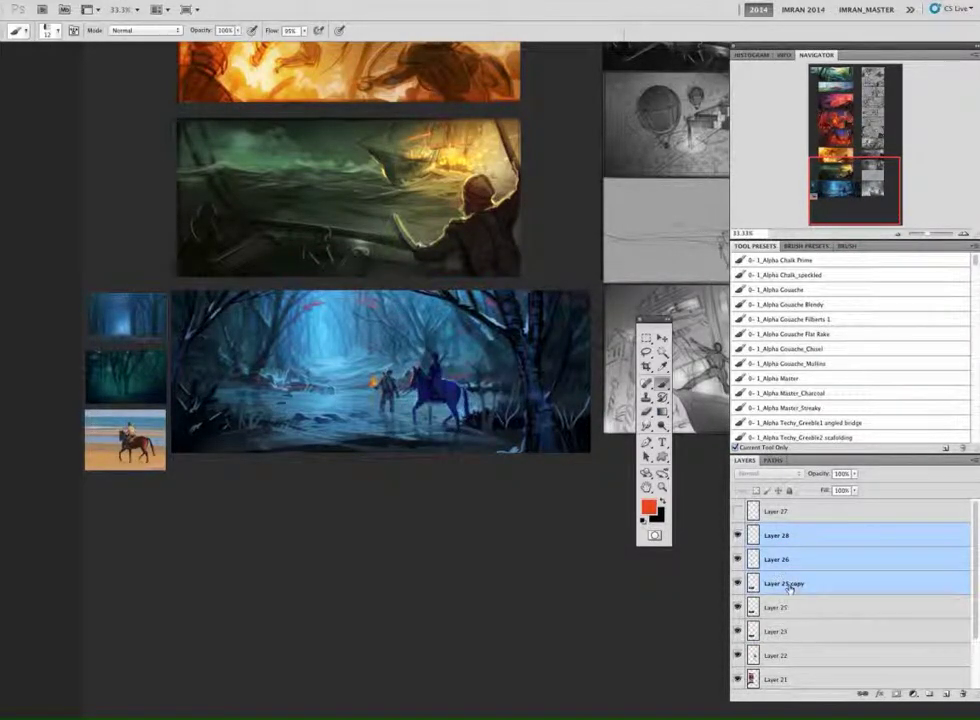
{"action": "key", "text": "ctrl+e"}
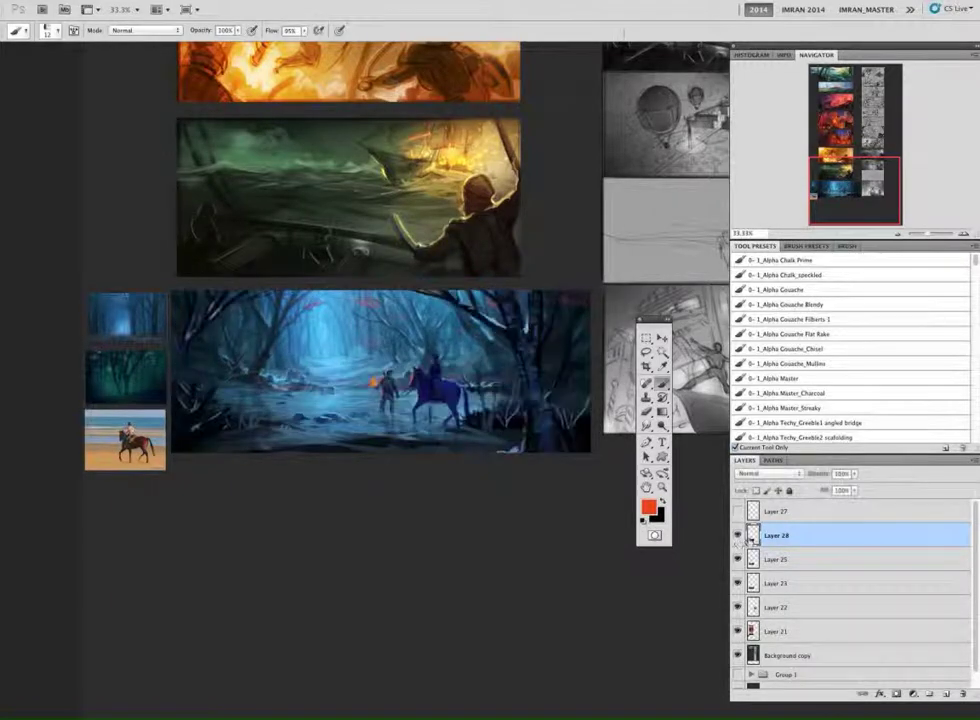
Step: Try a red-orange radial gradient glow at the torch in Overlay, and in Color Dodge at 100% opacity
{"action": "key", "text": "g"}
{"action": "left_click", "coordinate": [210, 30]}
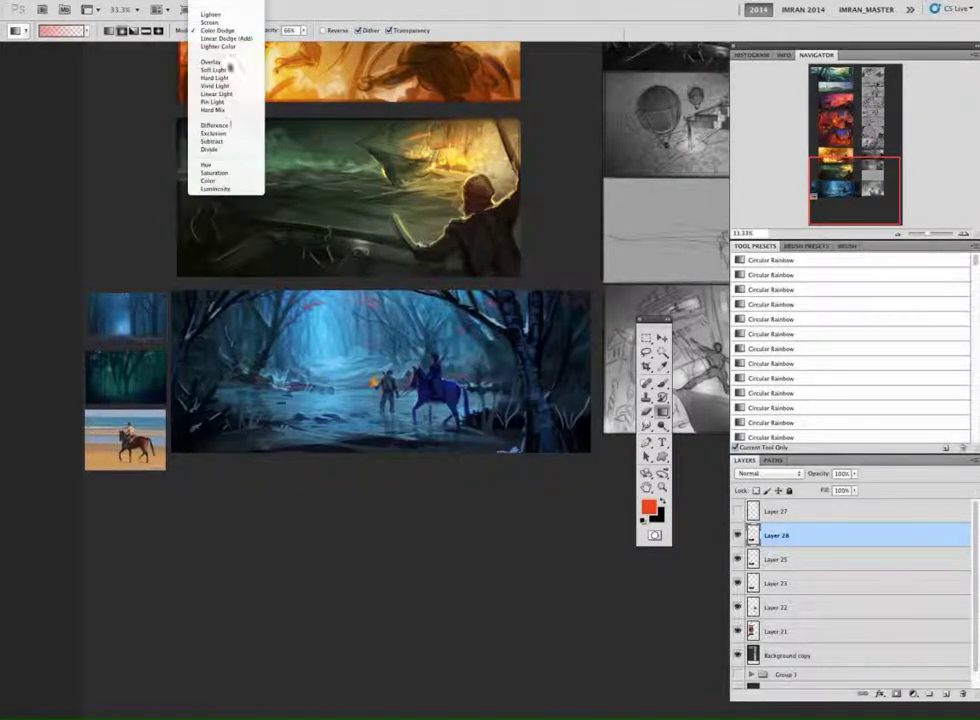
{"action": "left_click", "coordinate": [211, 61]}
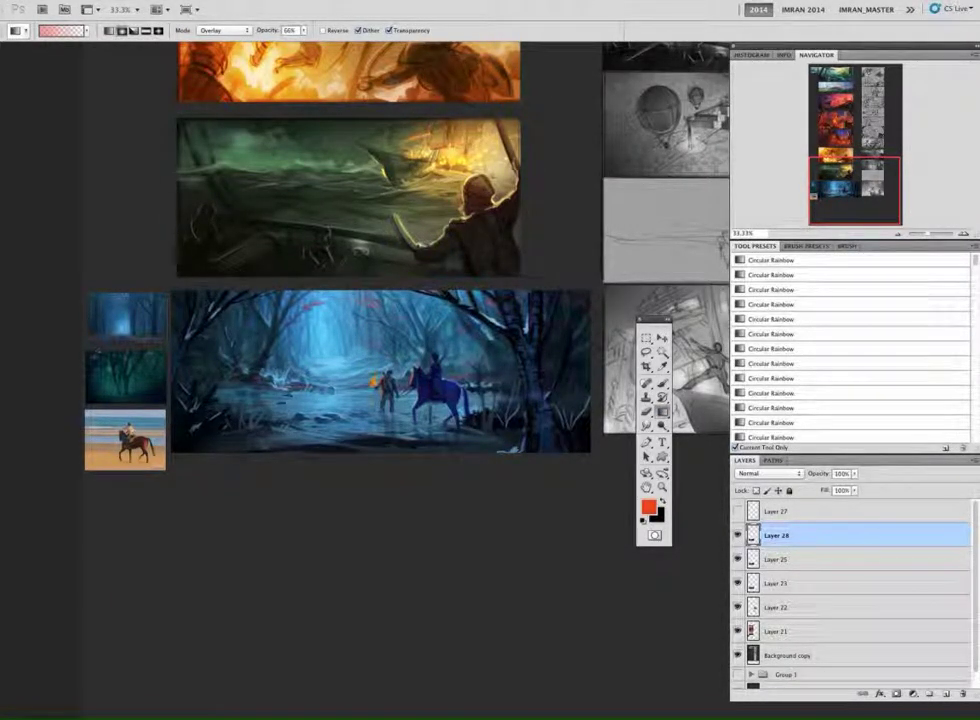
{"action": "left_click", "coordinate": [232, 30]}
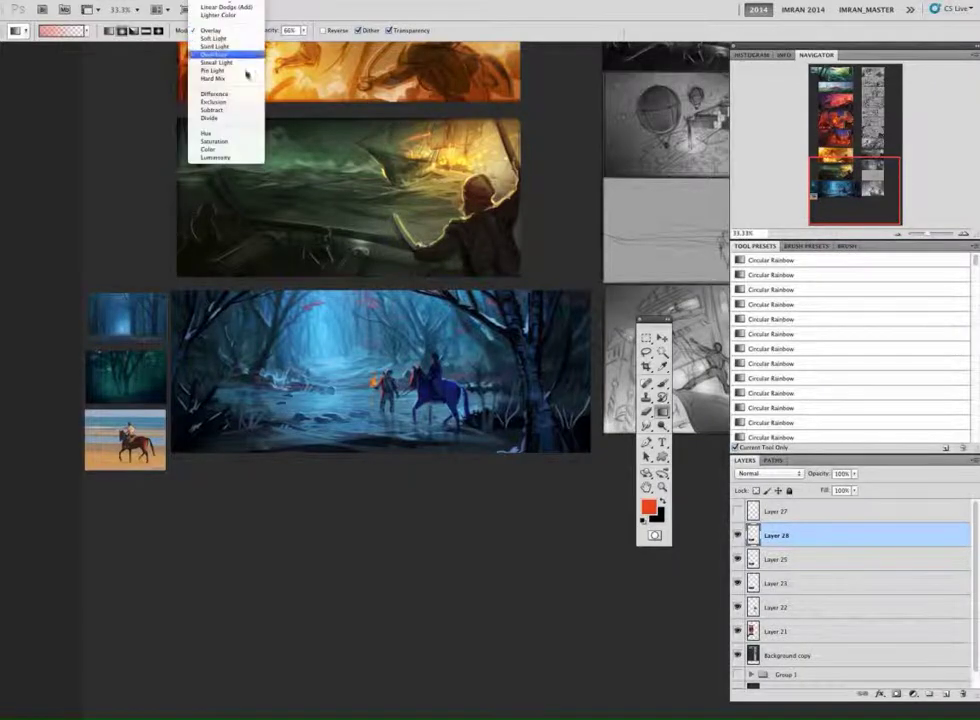
{"action": "left_click", "coordinate": [238, 24]}
{"action": "left_click", "coordinate": [236, 30]}
{"action": "left_click", "coordinate": [237, 39]}
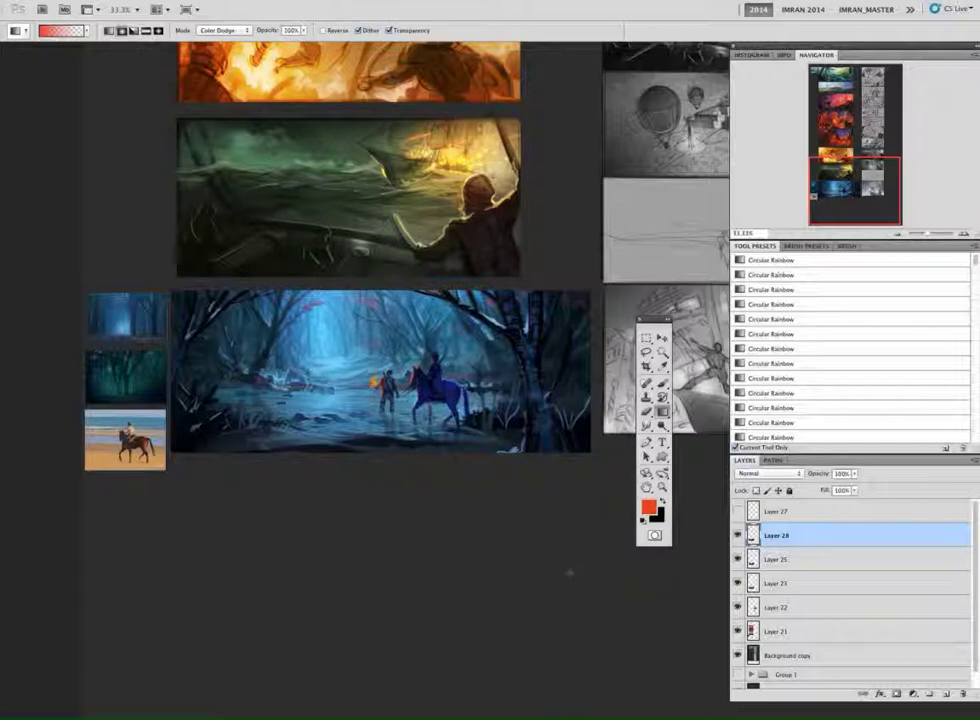
Step: Step back and merge the forest painting's upper layers again, loading and clearing the merged layer's outline as a selection
{"action": "key", "text": "super+z"}
{"action": "left_click", "coordinate": [797, 538]}
{"action": "left_click", "coordinate": [792, 584], "text": "shift"}
{"action": "key", "text": "super+e"}
{"action": "left_click", "coordinate": [753, 541], "text": "super"}
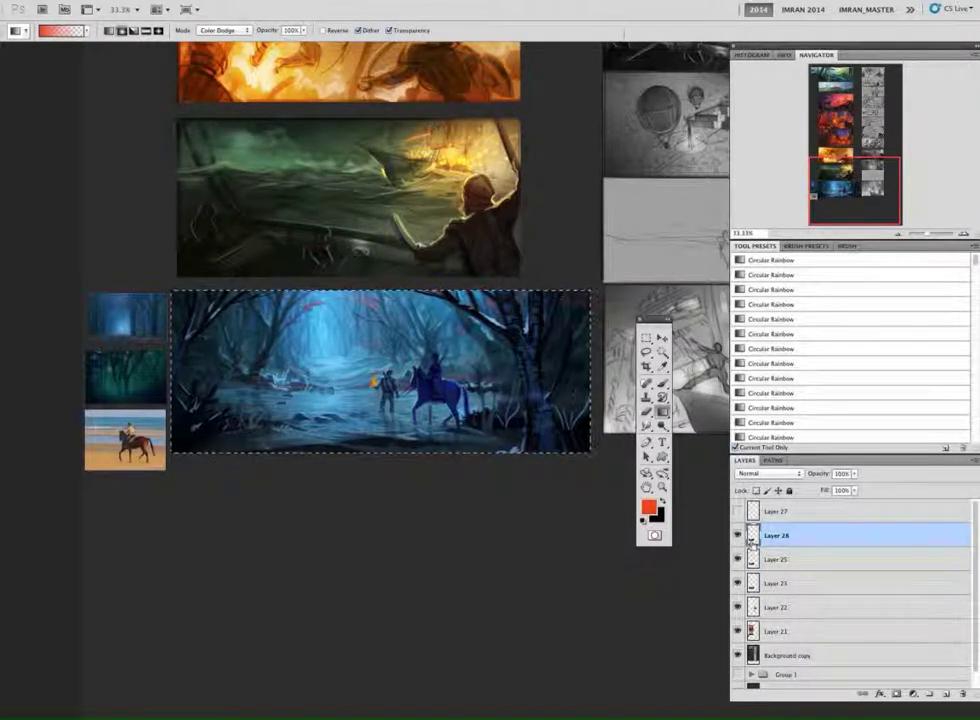
{"action": "key", "text": "ctrl+d"}
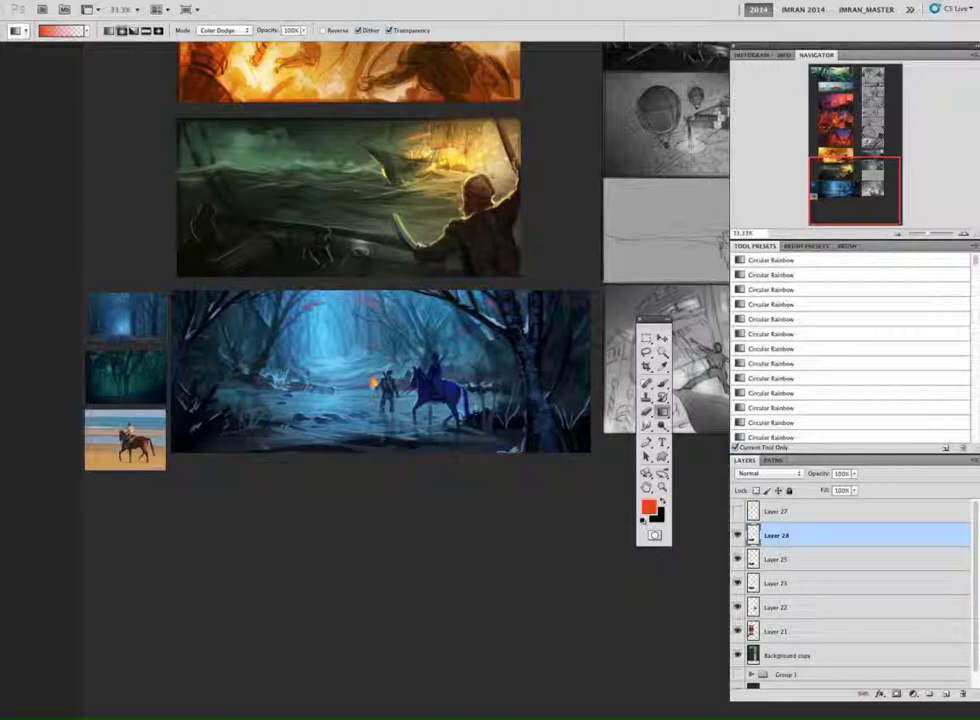
Step: Brighten the torch flame in orange with the 0-flame brush preset reduced to 33 px
{"action": "key", "text": "b"}
{"action": "left_click_drag", "start_coordinate": [976, 260], "coordinate": [975, 280]}
{"action": "left_click", "coordinate": [762, 401]}
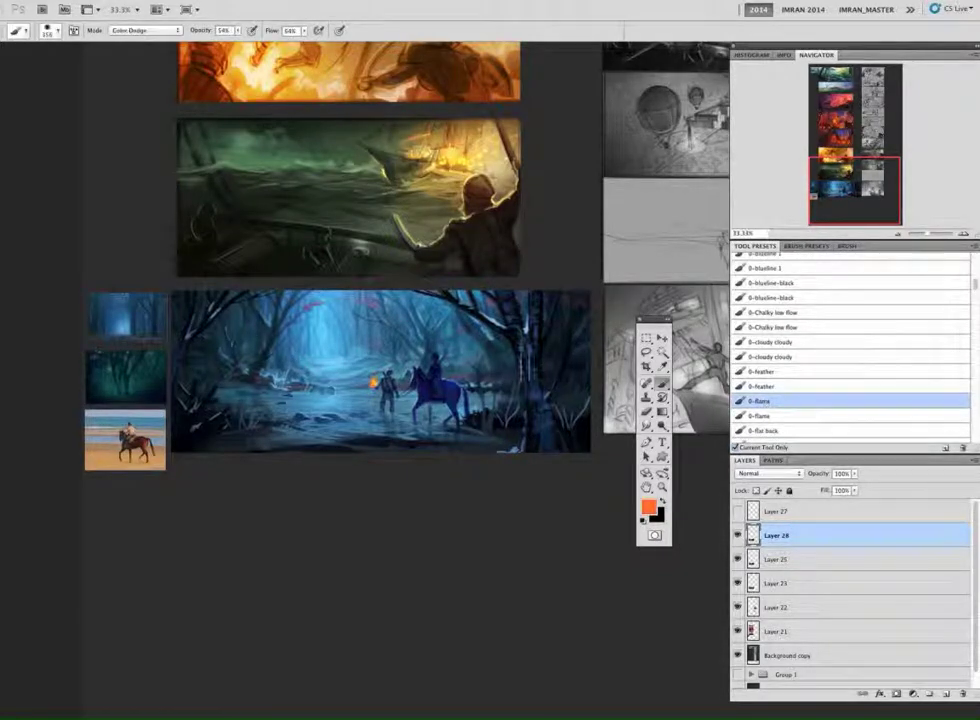
{"action": "right_click", "coordinate": [430, 385]}
{"action": "left_click_drag", "start_coordinate": [429, 385], "coordinate": [423, 386]}
{"action": "left_click", "coordinate": [374, 382]}
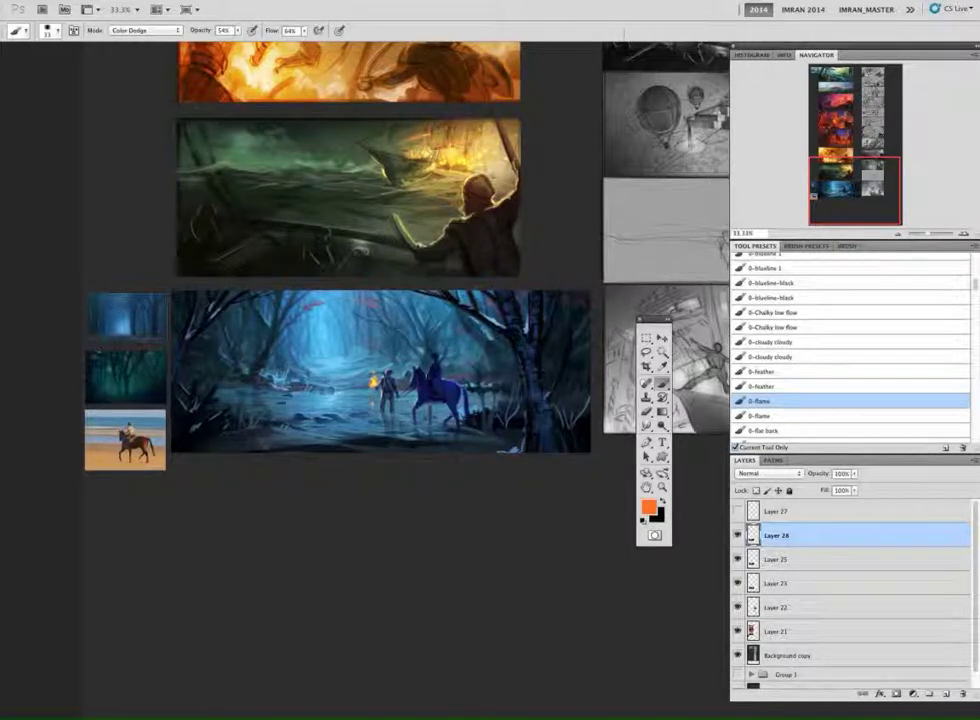
Step: Apply a radial gradient in Overlay mode at 57% opacity over the forest scene in sampled light blue
{"action": "key", "text": "g"}
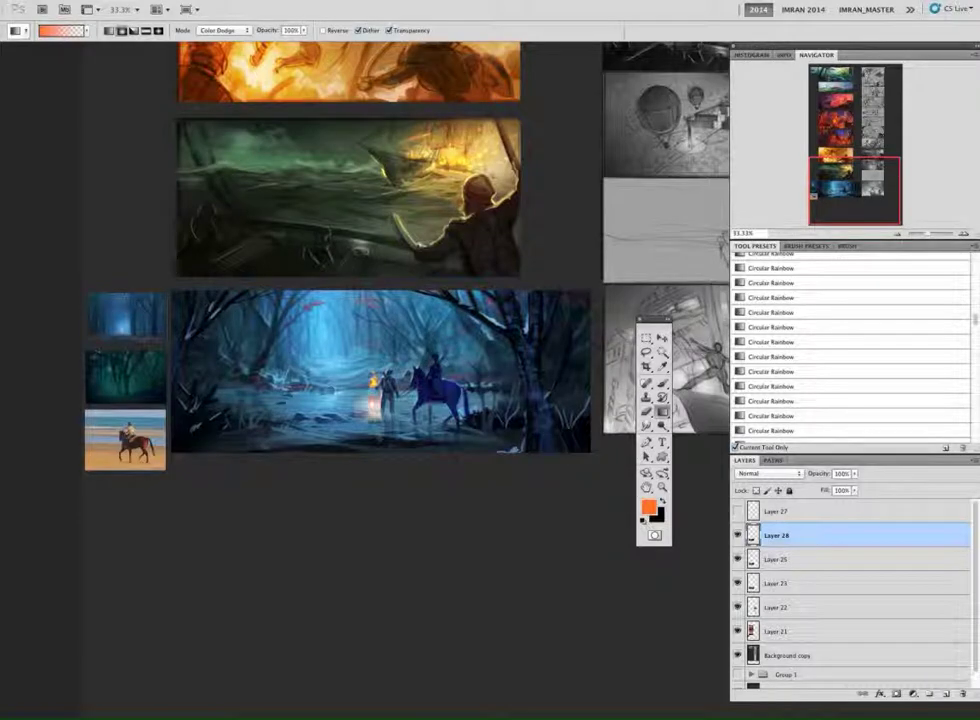
{"action": "key", "text": "6"}
{"action": "left_click", "coordinate": [228, 31]}
{"action": "left_click", "coordinate": [234, 62]}
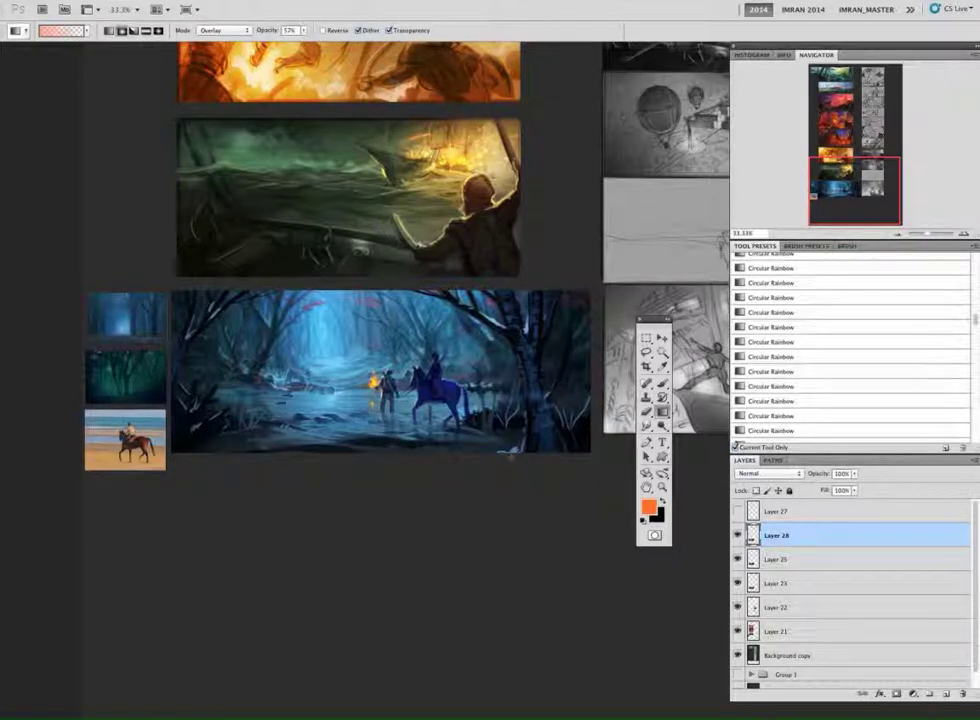
{"action": "left_click", "coordinate": [342, 352], "text": "alt"}
{"action": "left_click_drag", "start_coordinate": [427, 430], "coordinate": [416, 453]}
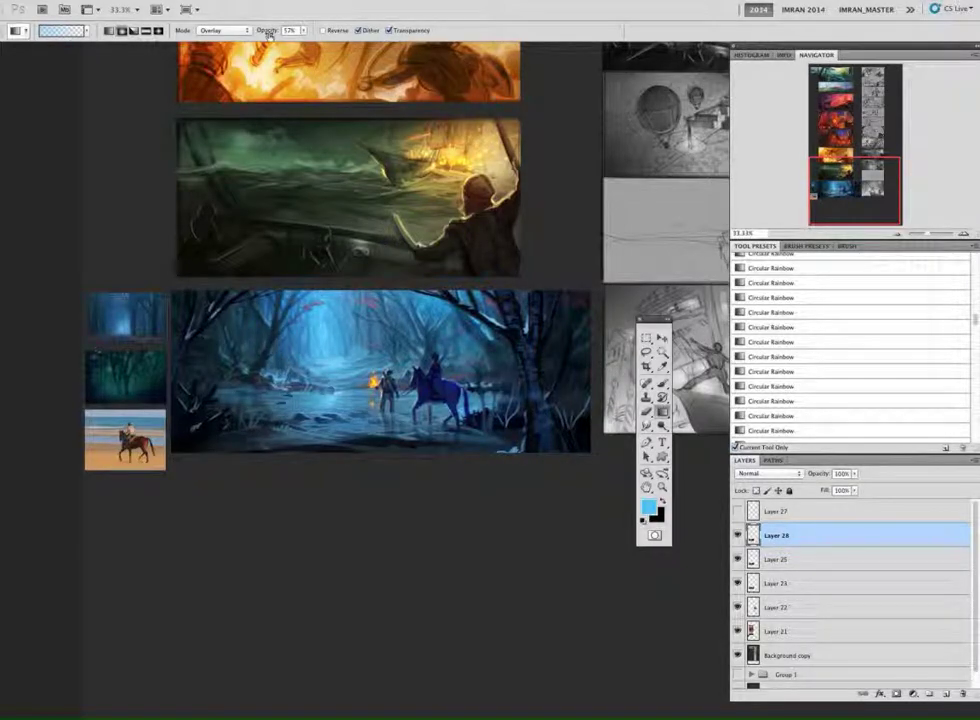
Step: Paint soft haze over the left bank with the 0-cloudy cloudy brush preset in sampled dark blues
{"action": "key", "text": "b"}
{"action": "right_click", "coordinate": [425, 372]}
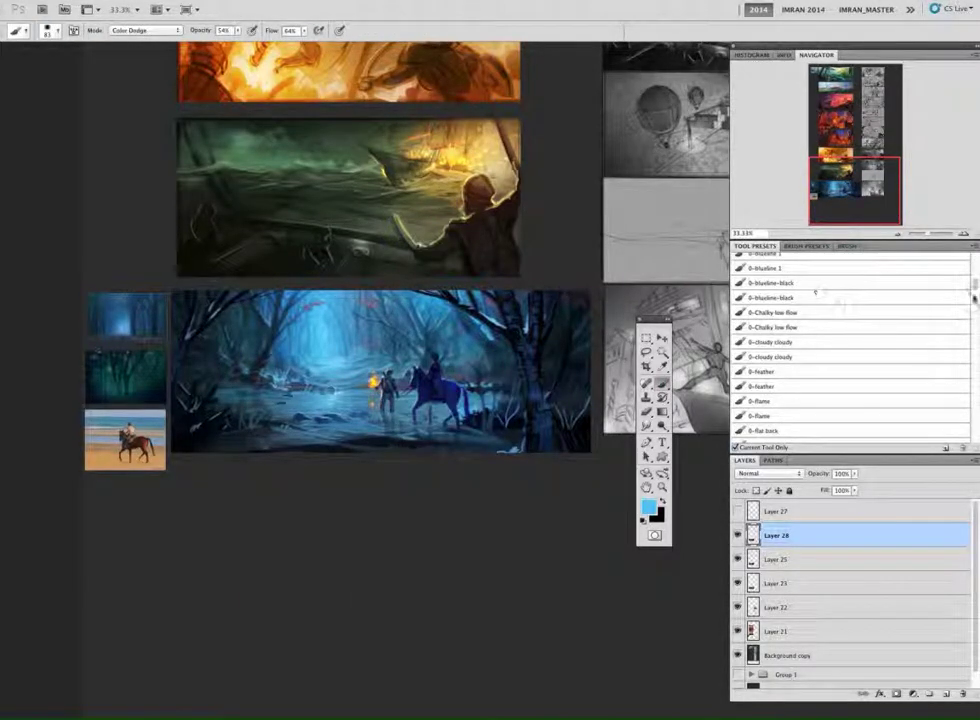
{"action": "left_click", "coordinate": [795, 342]}
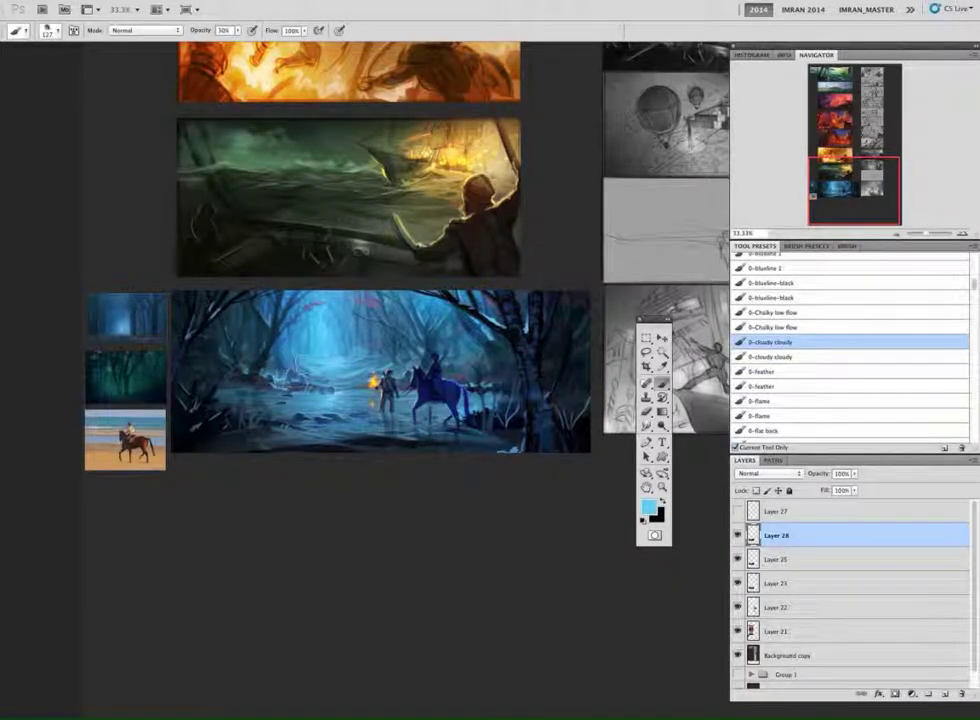
{"action": "left_click", "coordinate": [245, 374], "text": "alt"}
{"action": "left_click", "coordinate": [262, 399], "text": "alt"}
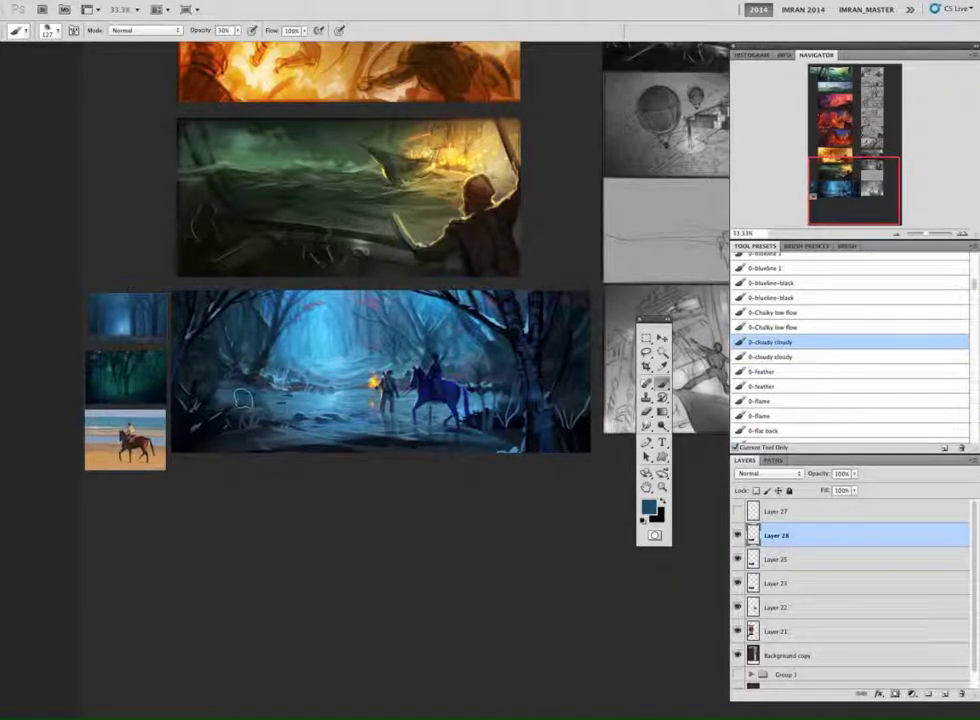
Step: Brush muted blue haze, sampled from the forest light, among the trees on the right
{"action": "left_click", "coordinate": [364, 307], "text": "alt"}
{"action": "left_click", "coordinate": [342, 316], "text": "alt"}
{"action": "left_click", "coordinate": [381, 357], "text": "alt"}
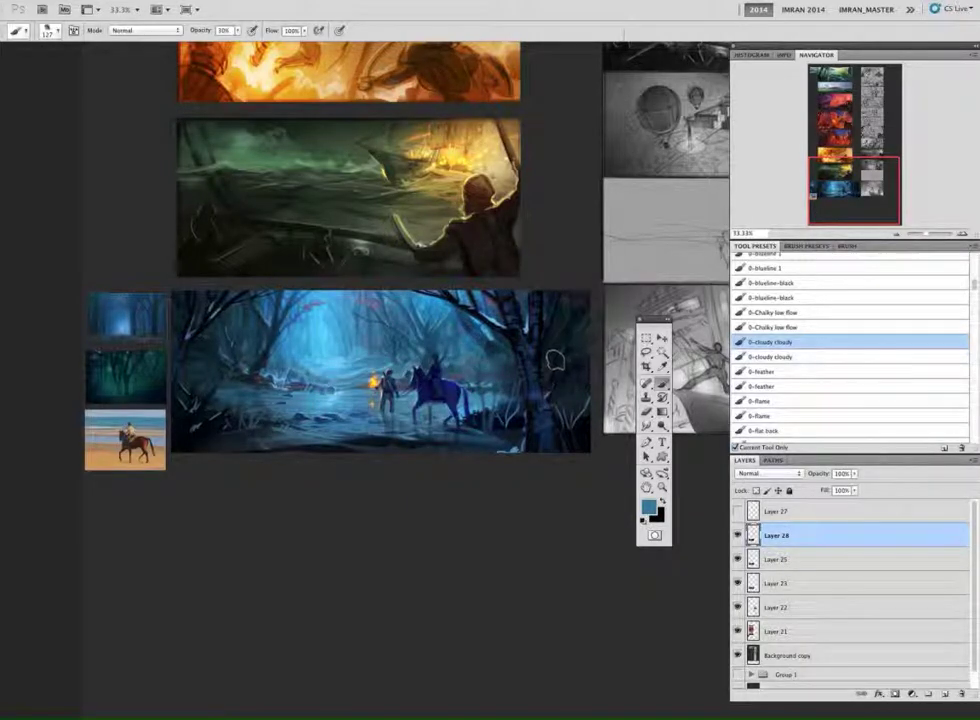
{"action": "left_click_drag", "start_coordinate": [490, 496], "coordinate": [501, 501]}
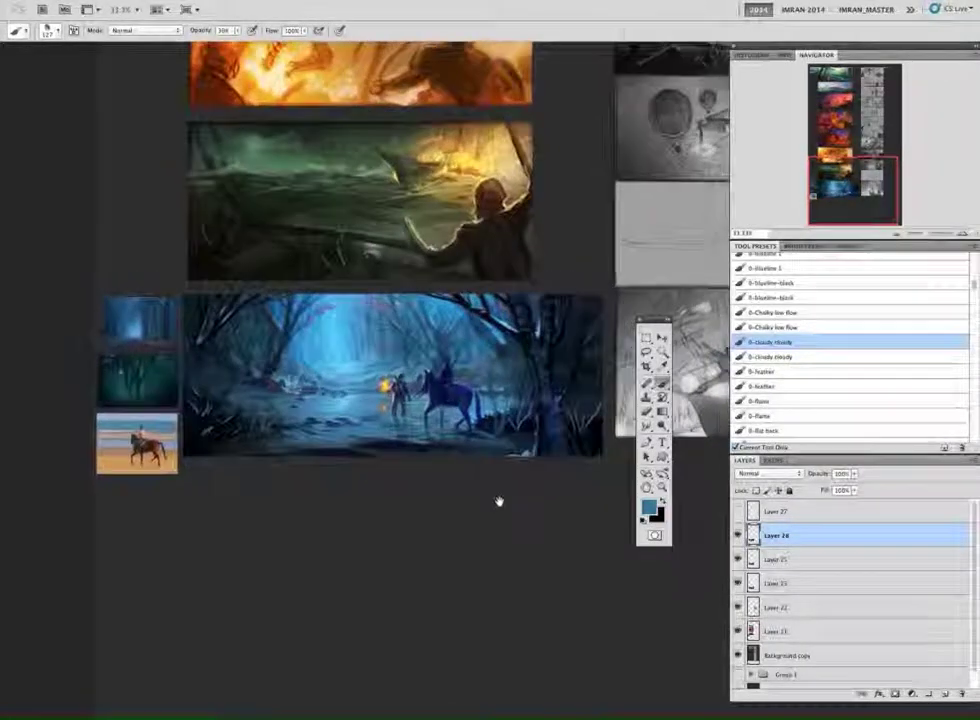
Step: Add brighter blue mist behind the rider and across the forest in sampled light blues
{"action": "left_click", "coordinate": [382, 312], "text": "alt"}
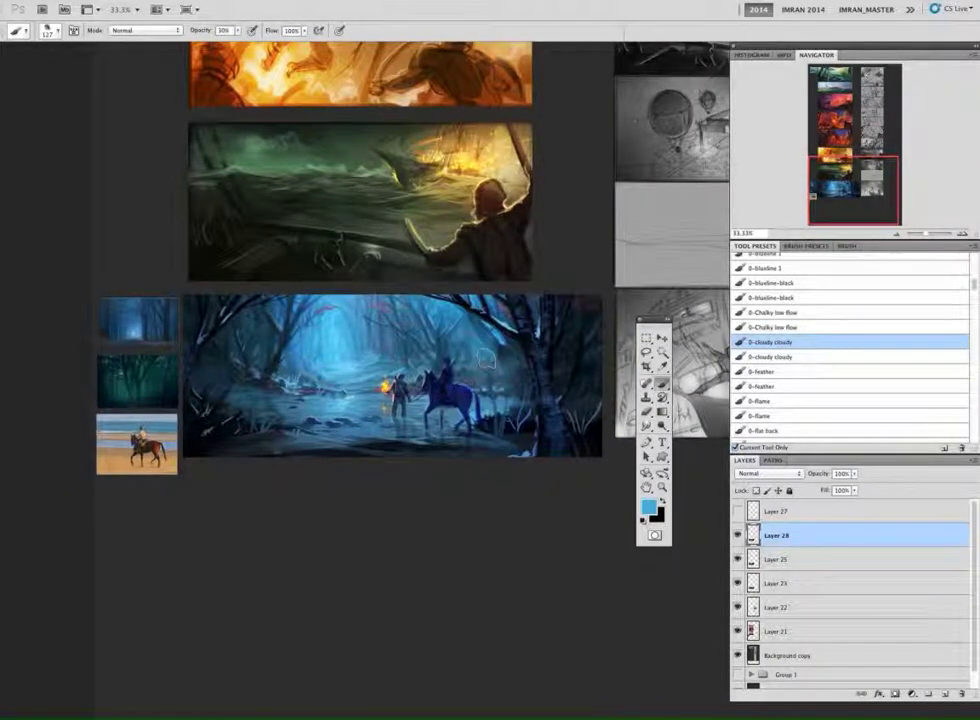
{"action": "left_click", "coordinate": [285, 370], "text": "alt"}
{"action": "mouse_move", "coordinate": [526, 511]}
{"action": "left_mouse_down"}
{"action": "mouse_move", "coordinate": [528, 440]}
{"action": "mouse_move", "coordinate": [490, 514]}
{"action": "left_mouse_up"}
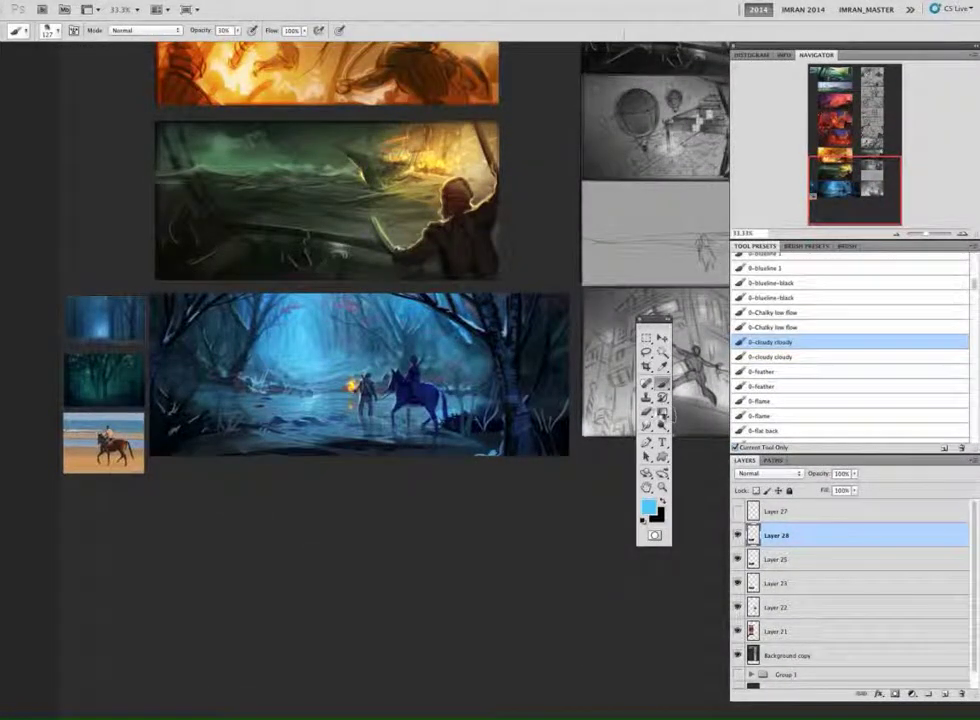
Step: Brighten the forest scene with a light blue Overlay gradient at 32% opacity
{"action": "key", "text": "g"}
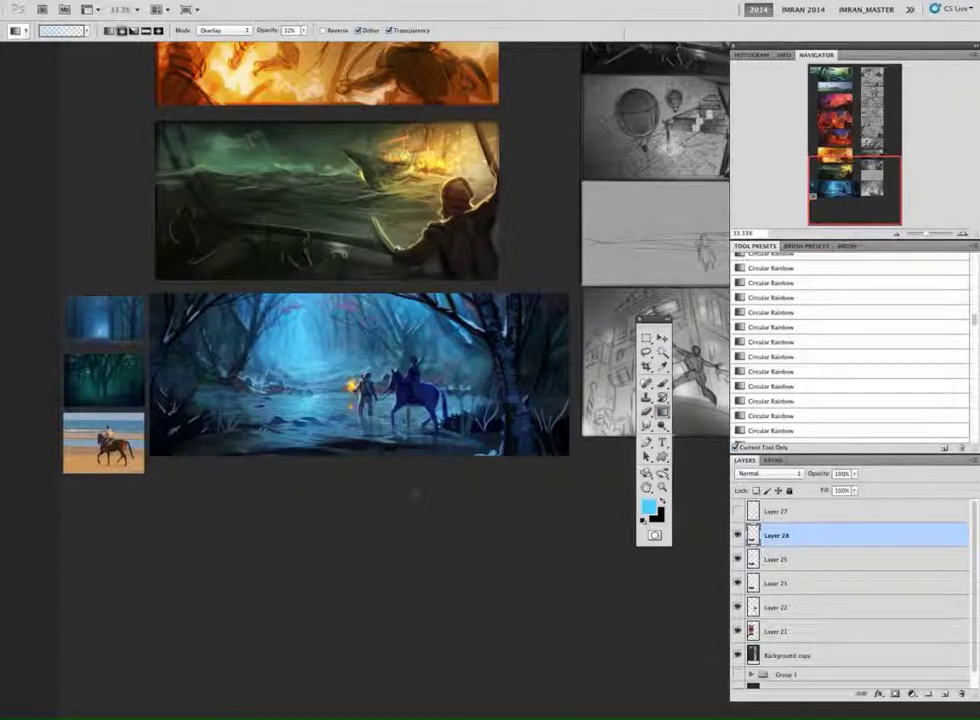
{"action": "left_click", "coordinate": [224, 30]}
{"action": "key", "text": "Escape"}
Step: Paint soft sampled blues with the cloudy brush over the foreground below the horse and the right tree area
{"action": "key", "text": "b"}
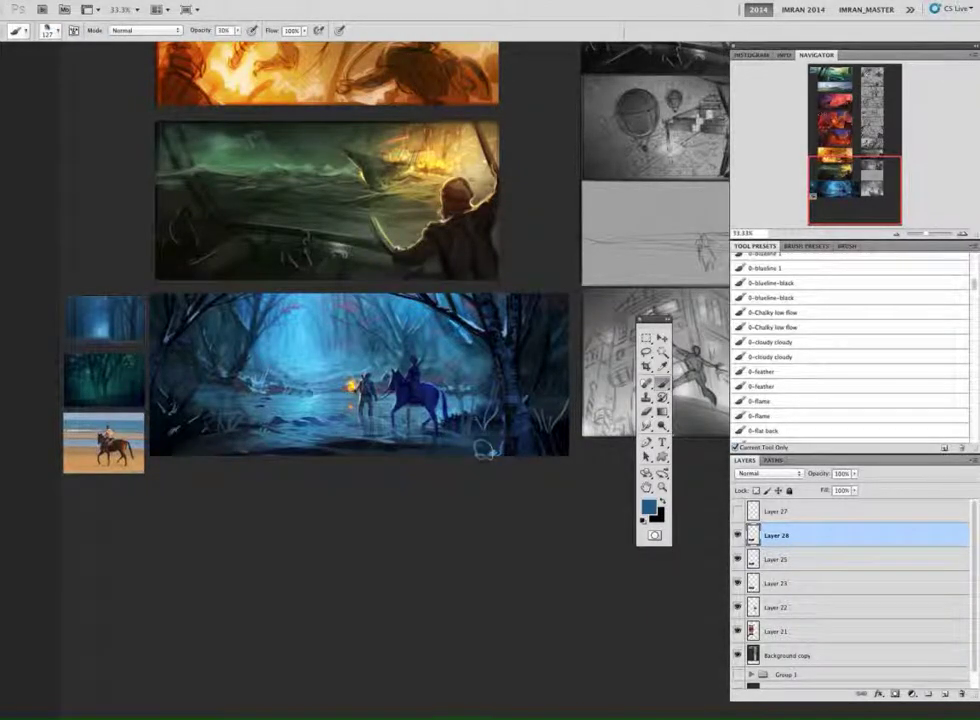
{"action": "left_click", "coordinate": [490, 455], "text": "alt"}
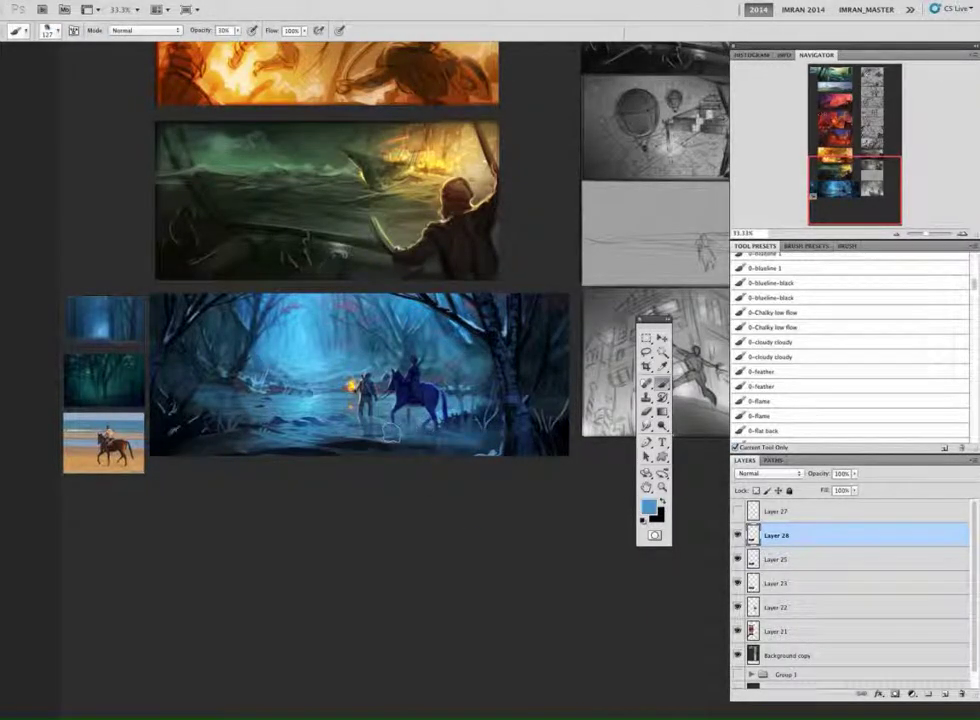
{"action": "left_click", "coordinate": [538, 398], "text": "alt"}
{"action": "left_click_drag", "start_coordinate": [542, 400], "coordinate": [560, 383]}
{"action": "scroll", "coordinate": [384, 266], "scroll_direction": "up", "scroll_amount": 3}
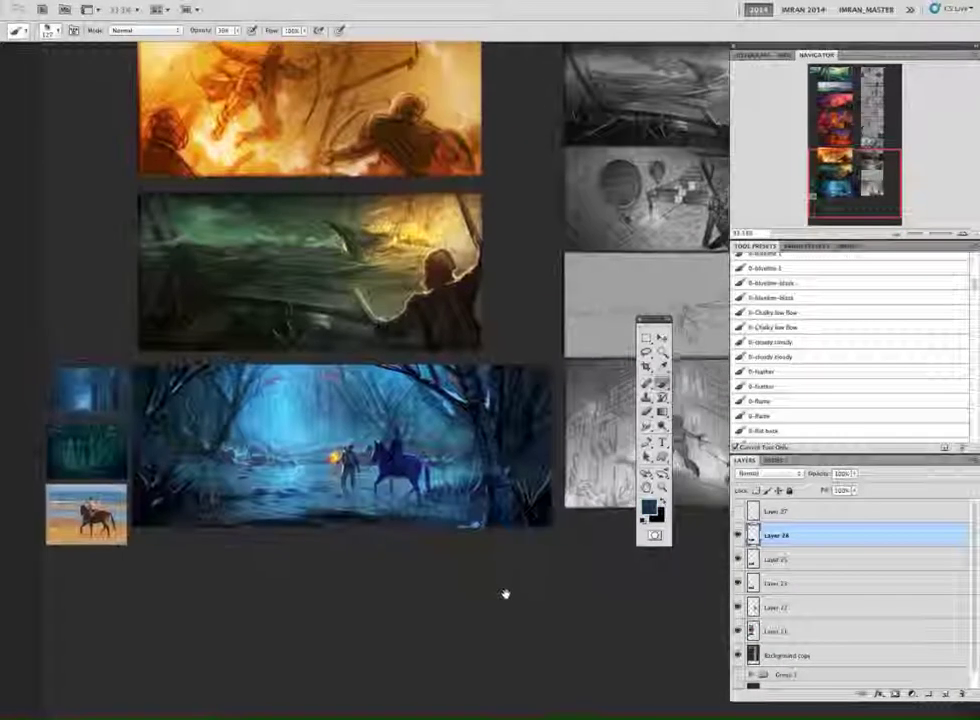
Step: Blend sampled blues with the cloudy brush into the water and the trees on the left
{"action": "left_click", "coordinate": [313, 495], "text": "alt"}
{"action": "mouse_move", "coordinate": [341, 483]}
{"action": "left_mouse_down"}
{"action": "mouse_move", "coordinate": [266, 497]}
{"action": "mouse_move", "coordinate": [325, 480]}
{"action": "left_mouse_up"}
{"action": "left_click", "coordinate": [305, 476], "text": "alt"}
{"action": "left_click", "coordinate": [240, 390], "text": "alt"}
{"action": "left_click", "coordinate": [256, 372], "text": "alt"}
{"action": "left_click", "coordinate": [212, 380], "text": "alt"}
{"action": "left_click", "coordinate": [273, 478], "text": "alt"}
Step: Rework the left bank in sampled blue with the 0- 1_Alpha Chalk Prime brush at 42% opacity, reducing its size to 57 px
{"action": "scroll", "coordinate": [857, 278], "scroll_direction": "up", "scroll_amount": 10}
{"action": "left_click", "coordinate": [800, 260]}
{"action": "left_click", "coordinate": [254, 475], "text": "alt"}
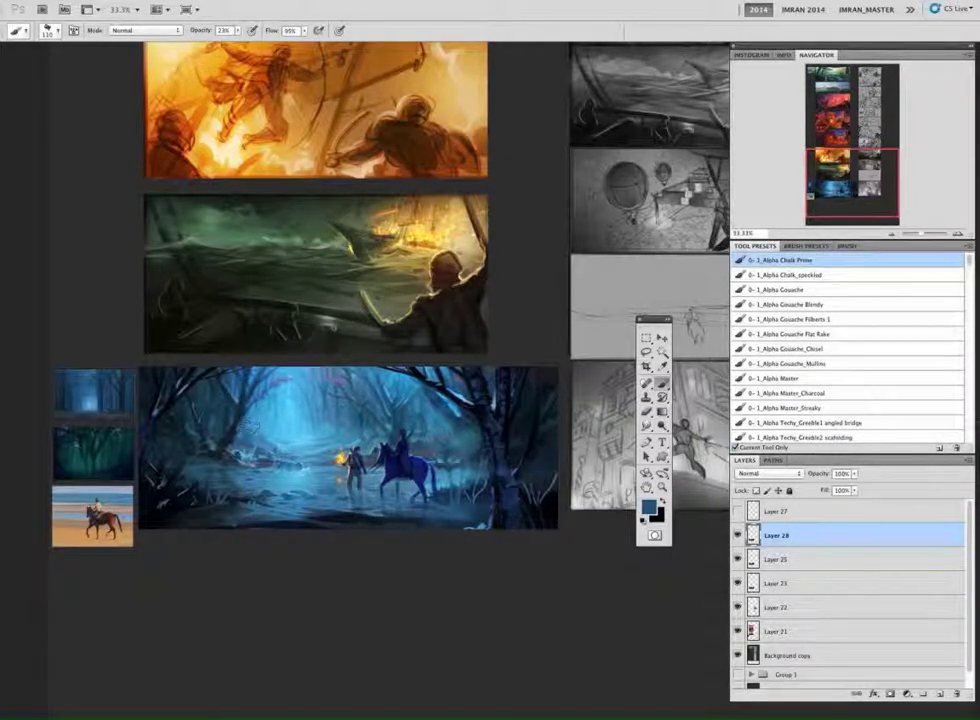
{"action": "right_click", "coordinate": [254, 474]}
{"action": "left_click_drag", "start_coordinate": [354, 387], "coordinate": [333, 388]}
{"action": "left_click", "coordinate": [254, 489]}
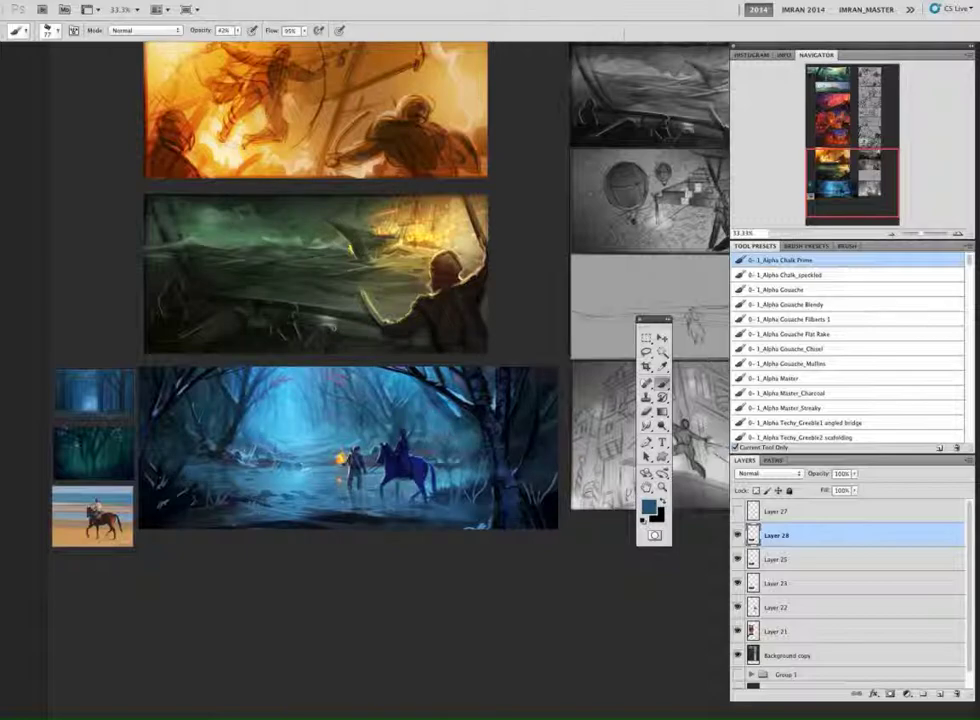
{"action": "right_click", "coordinate": [195, 375]}
{"action": "type", "text": "57"}
{"action": "key", "text": "Return"}
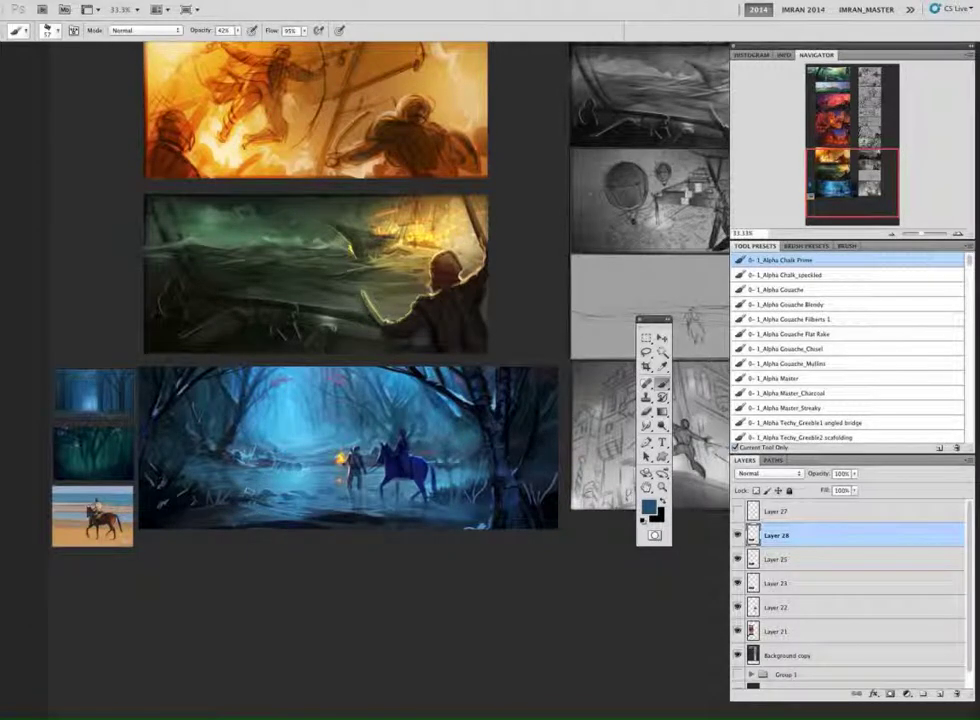
Step: Paint sampled tones around the torch bearer and the water with the brush at 26 px, raising its opacity to 66%
{"action": "right_click", "coordinate": [322, 358]}
{"action": "type", "text": "26"}
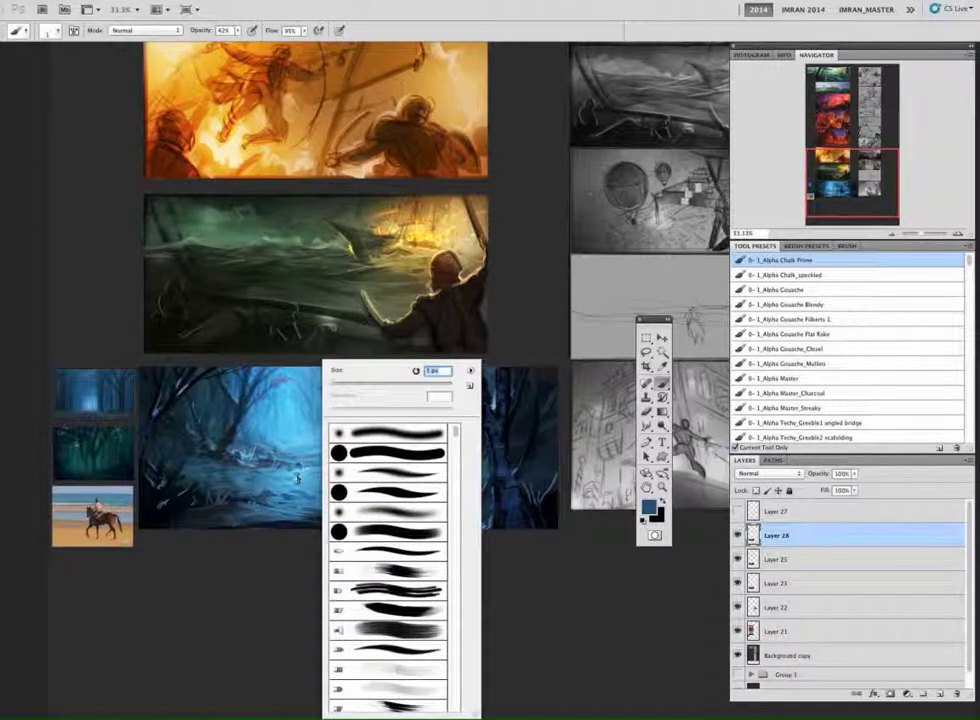
{"action": "key", "text": "Return"}
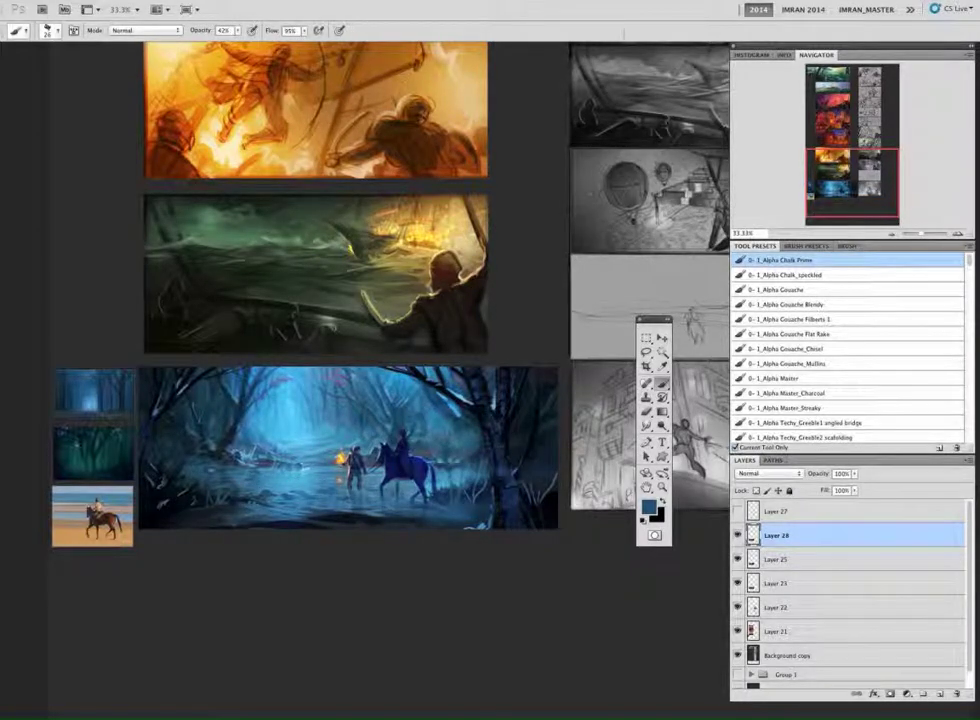
{"action": "left_click_drag", "start_coordinate": [402, 527], "coordinate": [425, 457]}
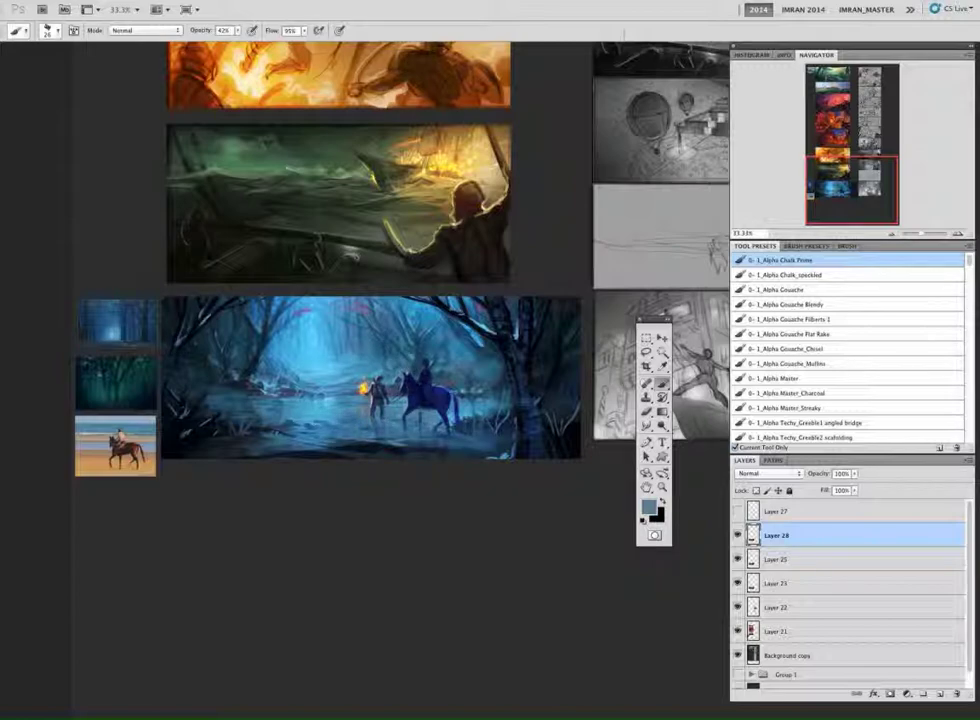
{"action": "left_click", "coordinate": [364, 410], "text": "alt"}
{"action": "left_click", "coordinate": [366, 413], "text": "alt"}
{"action": "key", "text": "6"}
{"action": "key", "text": "6"}
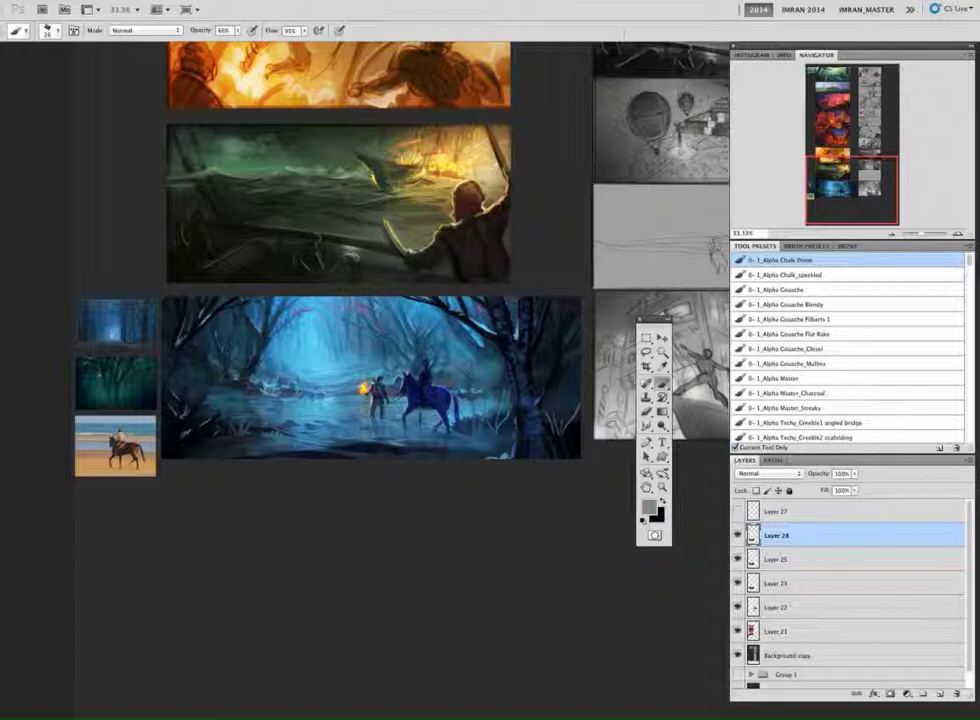
Step: Blend sampled blues and teal around the horse and the large tree trunk on the right of the forest painting
{"action": "left_click", "coordinate": [457, 406], "text": "alt"}
{"action": "left_click_drag", "start_coordinate": [508, 454], "coordinate": [476, 460]}
{"action": "left_click", "coordinate": [468, 402], "text": "alt"}
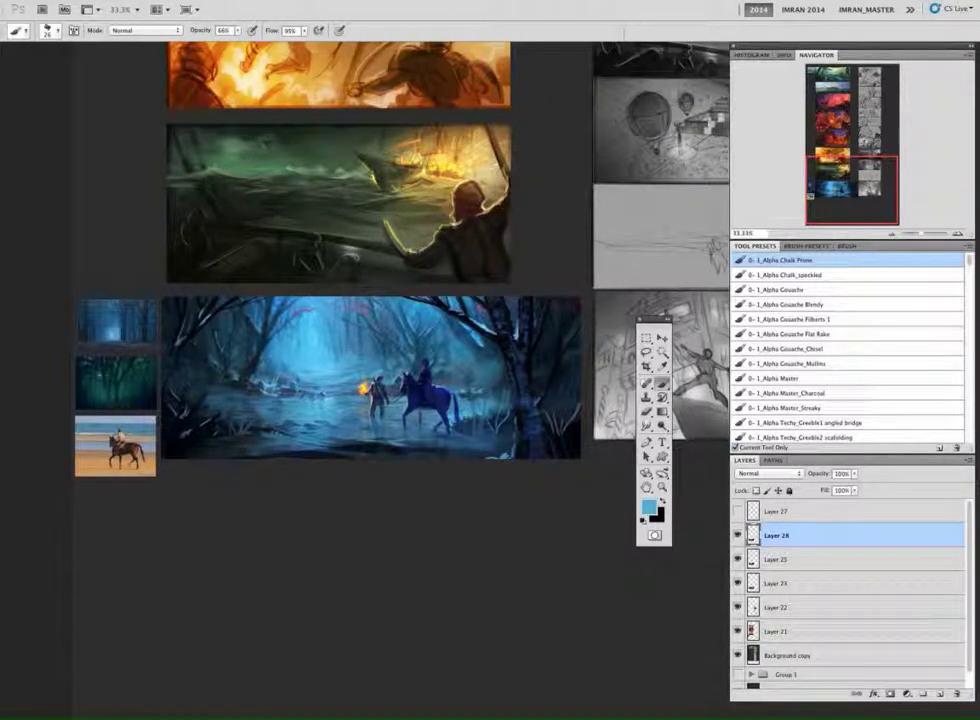
{"action": "left_click", "coordinate": [497, 387], "text": "alt"}
{"action": "left_click", "coordinate": [500, 400], "text": "alt"}
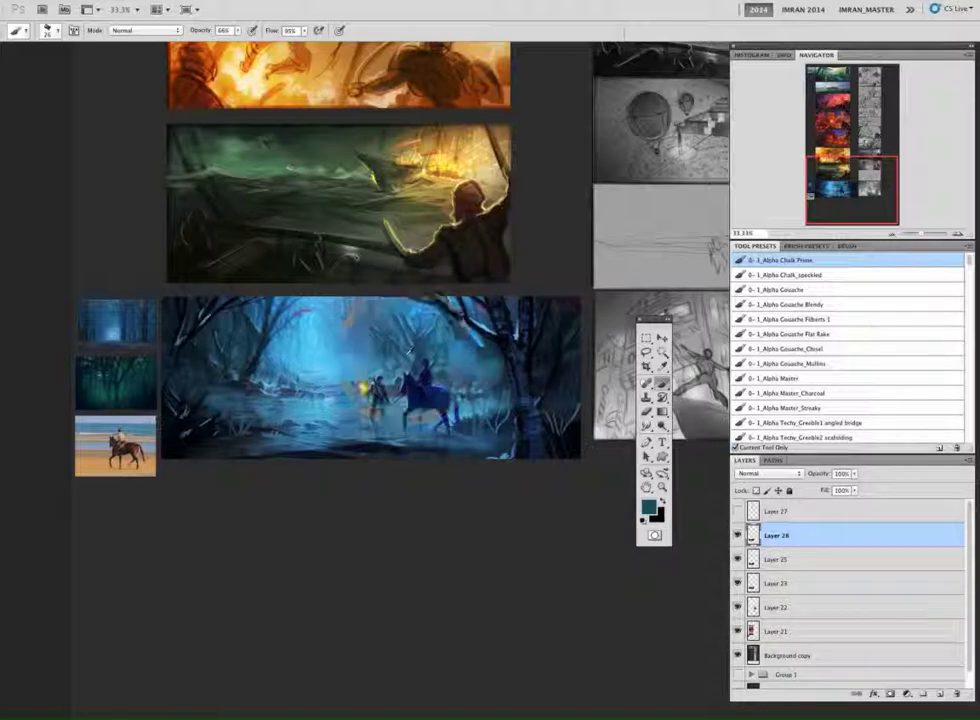
{"action": "left_click_drag", "start_coordinate": [454, 462], "coordinate": [446, 479]}
{"action": "left_click", "coordinate": [498, 388], "text": "alt"}
{"action": "left_click", "coordinate": [404, 443], "text": "alt"}
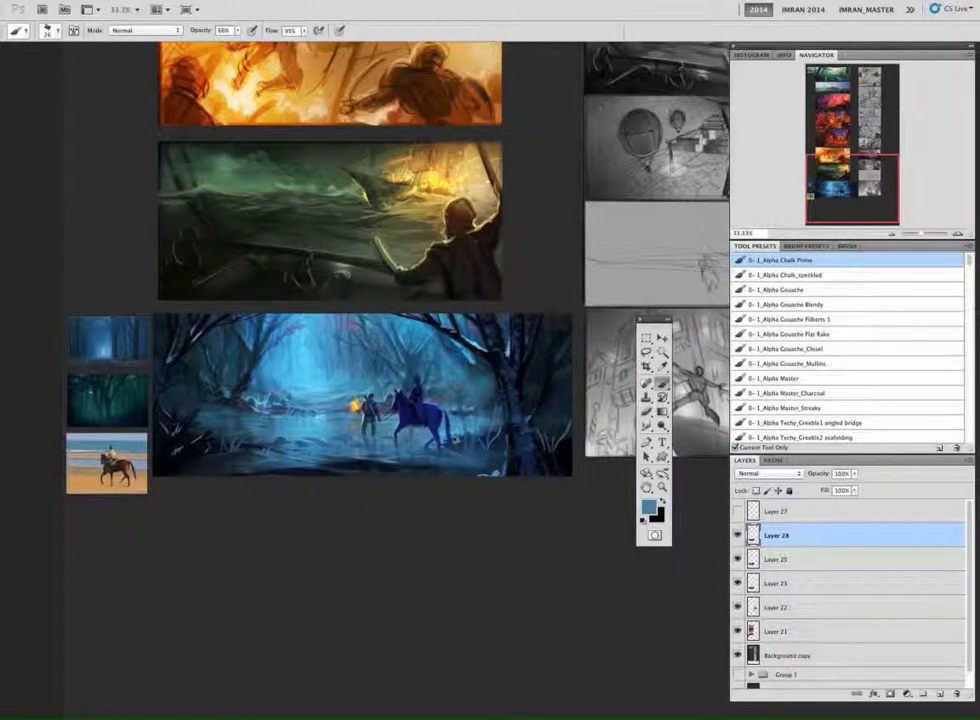
{"action": "scroll", "coordinate": [475, 521], "scroll_direction": "up", "scroll_amount": 2}
{"action": "scroll", "coordinate": [475, 521], "scroll_direction": "left", "scroll_amount": 2}
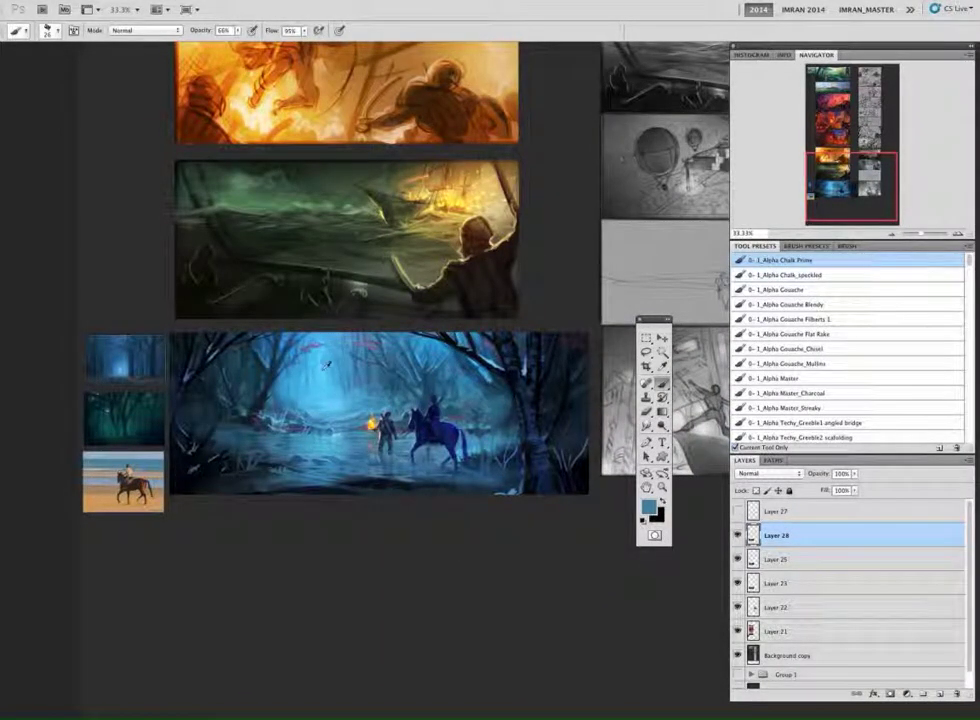
Step: Set the brush to 100% opacity and 20% flow, and paint sampled blues into the trunk on the right and the foreground water
{"action": "left_click_drag", "start_coordinate": [270, 34], "coordinate": [254, 34]}
{"action": "left_click_drag", "start_coordinate": [203, 31], "coordinate": [228, 33]}
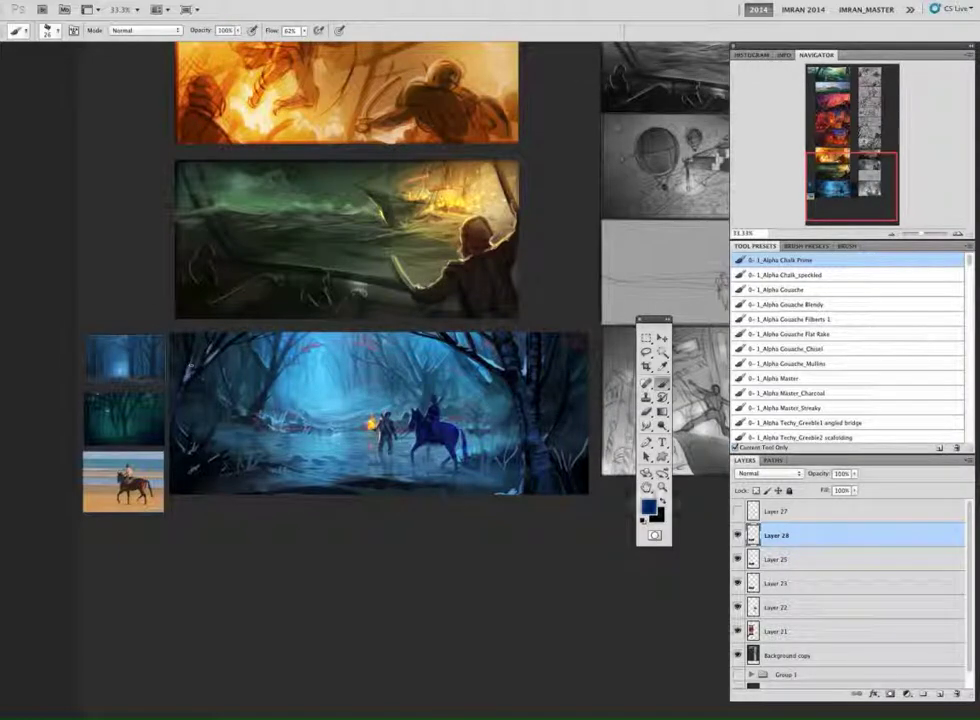
{"action": "left_click", "coordinate": [500, 380], "text": "alt"}
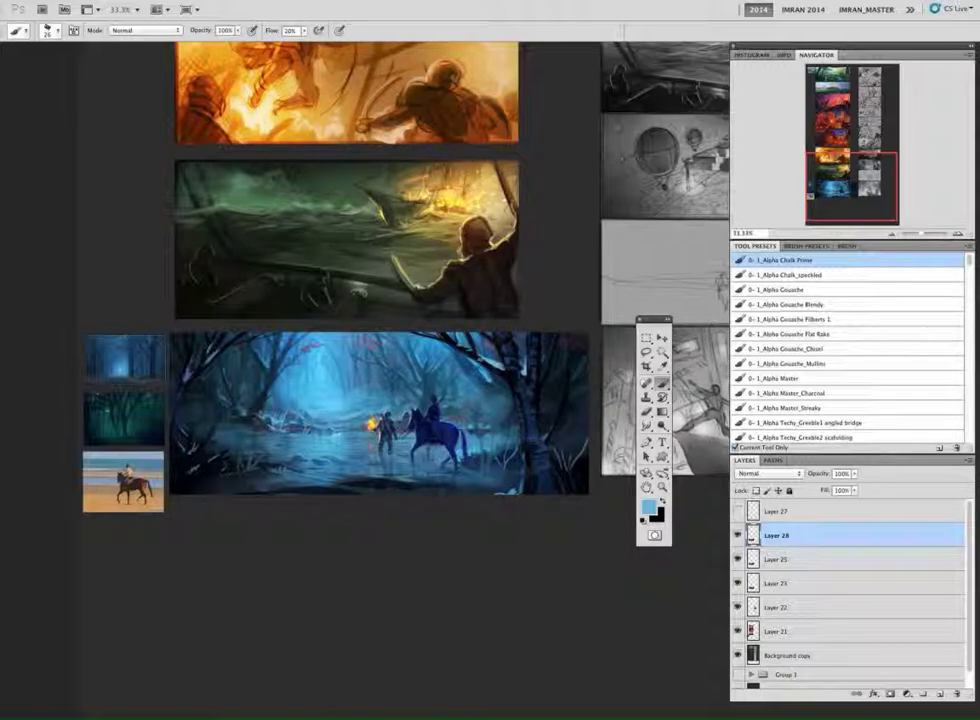
{"action": "left_click", "coordinate": [498, 386], "text": "alt"}
{"action": "left_click", "coordinate": [327, 480], "text": "alt"}
{"action": "left_click_drag", "start_coordinate": [323, 476], "coordinate": [344, 481]}
{"action": "left_click", "coordinate": [340, 466], "text": "alt"}
{"action": "left_click", "coordinate": [372, 453], "text": "alt"}
Step: Reduce the brush to 21 px and paint sampled muted blues over the branches in the forest's upper left corner
{"action": "right_click", "coordinate": [388, 463]}
{"action": "left_click_drag", "start_coordinate": [411, 383], "coordinate": [409, 383]}
{"action": "key", "text": "Return"}
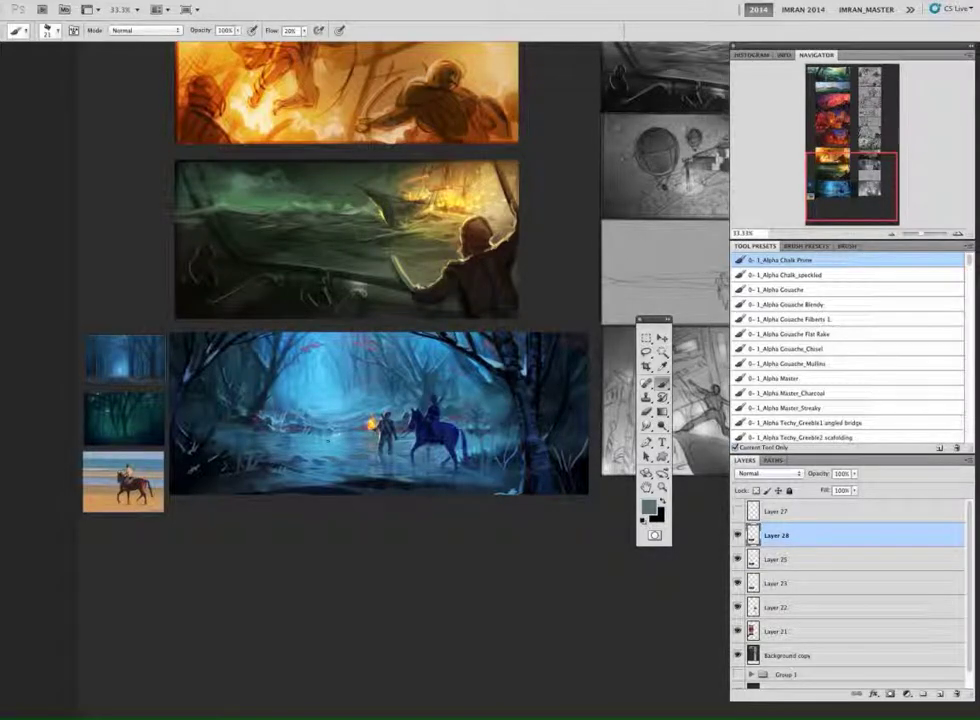
{"action": "left_click_drag", "start_coordinate": [507, 512], "coordinate": [518, 514]}
{"action": "left_click", "coordinate": [276, 361], "text": "alt"}
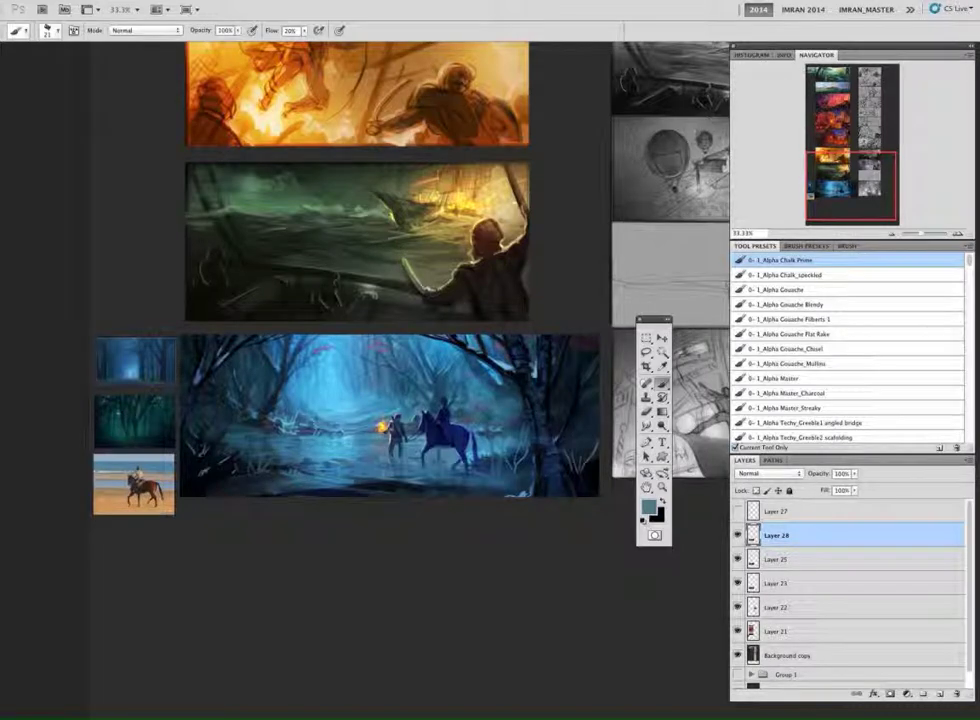
{"action": "left_click", "coordinate": [267, 335], "text": "alt"}
{"action": "left_click_drag", "start_coordinate": [282, 333], "coordinate": [238, 341]}
{"action": "left_click", "coordinate": [232, 340], "text": "alt"}
Step: Add sampled light blue highlights to the birch trunk on the right and the upper left branches
{"action": "left_click", "coordinate": [496, 386], "text": "alt"}
{"action": "left_click", "coordinate": [259, 335], "text": "alt"}
{"action": "left_click", "coordinate": [496, 388], "text": "alt"}
{"action": "left_click", "coordinate": [495, 386], "text": "alt"}
{"action": "left_click_drag", "start_coordinate": [502, 381], "coordinate": [491, 394]}
{"action": "left_click", "coordinate": [268, 336], "text": "alt"}
{"action": "left_click_drag", "start_coordinate": [276, 333], "coordinate": [265, 336]}
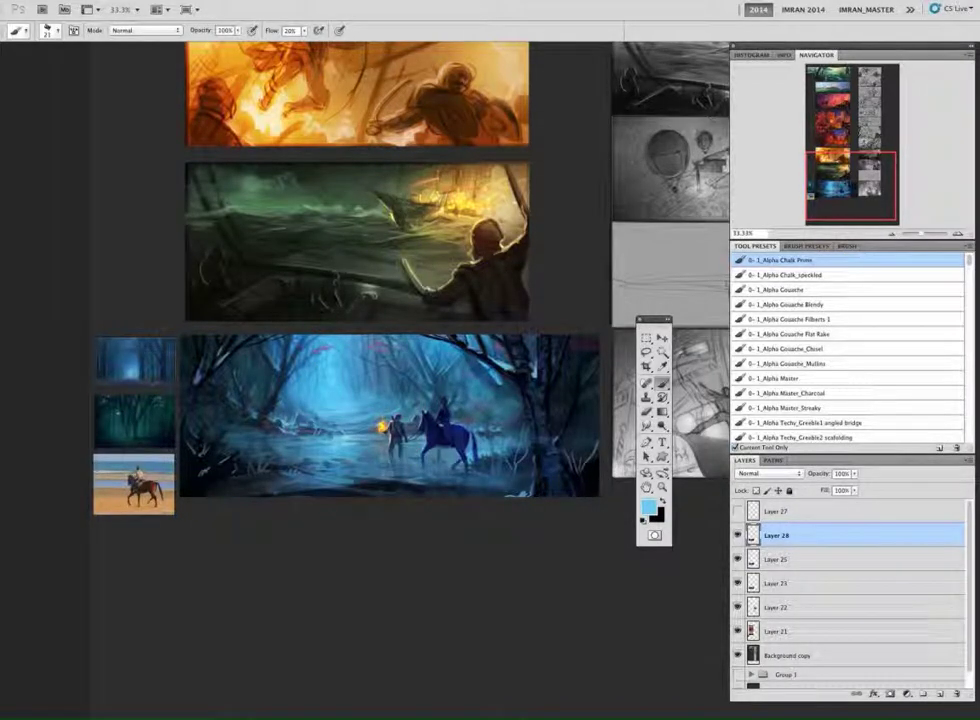
Step: Work sampled purple and near-black tones into the background trees, lowering the brush opacity to 26%
{"action": "left_click", "coordinate": [321, 348], "text": "alt"}
{"action": "left_click", "coordinate": [321, 349], "text": "alt"}
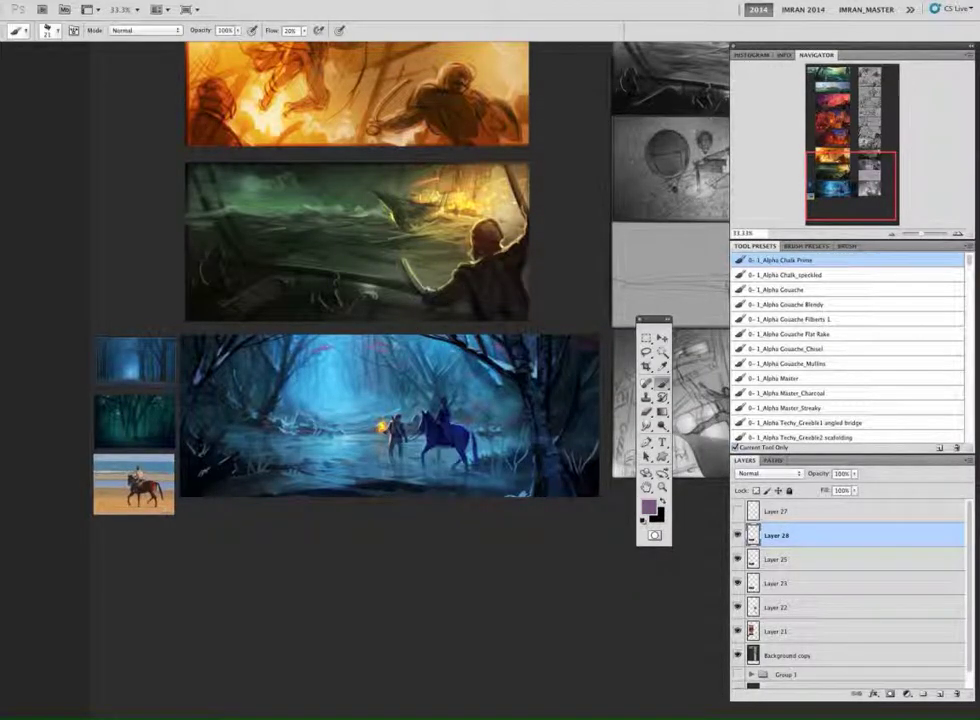
{"action": "left_click_drag", "start_coordinate": [365, 406], "coordinate": [385, 397]}
{"action": "left_click", "coordinate": [313, 357], "text": "alt"}
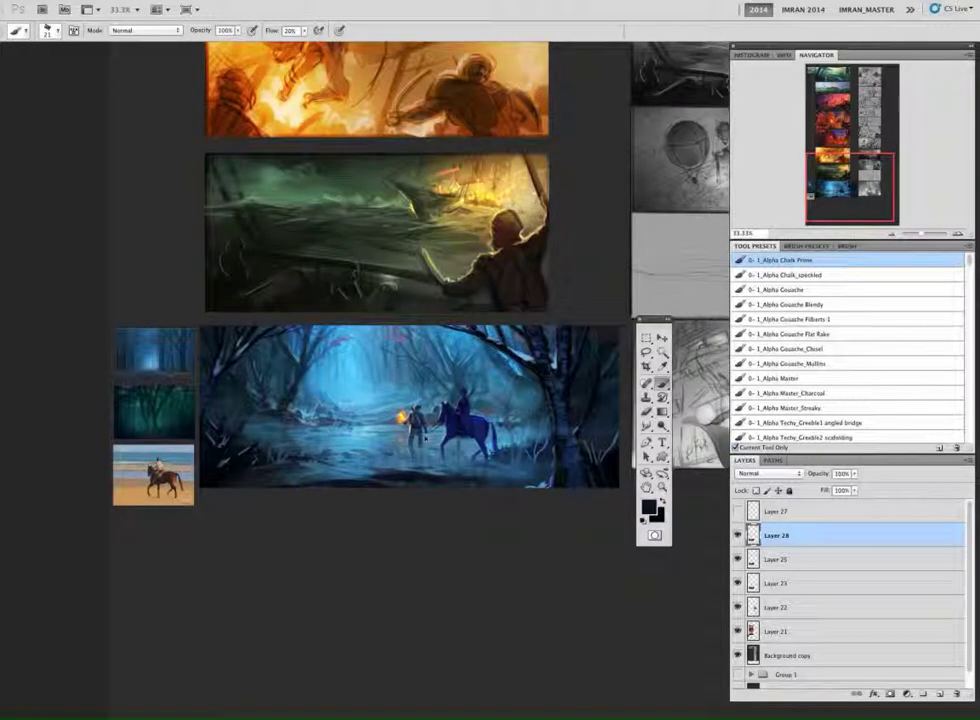
{"action": "left_click_drag", "start_coordinate": [207, 31], "coordinate": [173, 30]}
{"action": "left_click_drag", "start_coordinate": [538, 553], "coordinate": [507, 565]}
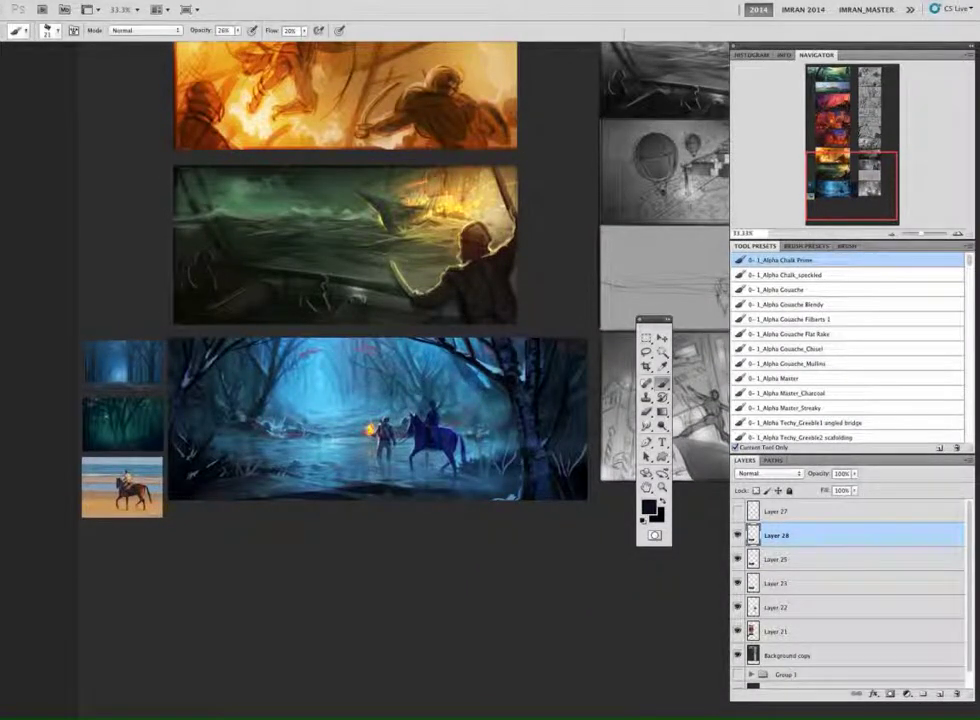
Step: Layer sampled bright blues over the far bank and right trunk, adjusting the brush opacity to 29%
{"action": "mouse_move", "coordinate": [455, 557]}
{"action": "left_mouse_down"}
{"action": "mouse_move", "coordinate": [466, 538]}
{"action": "mouse_move", "coordinate": [455, 562]}
{"action": "left_mouse_up"}
{"action": "left_click", "coordinate": [300, 436], "text": "alt"}
{"action": "left_click", "coordinate": [310, 410], "text": "alt"}
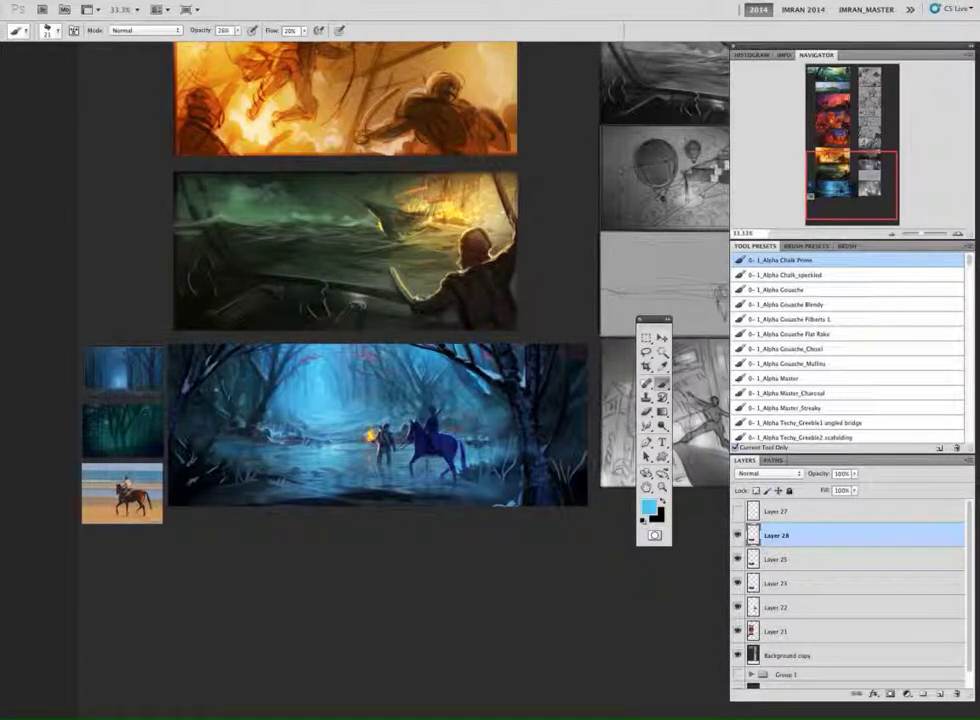
{"action": "left_click", "coordinate": [494, 392], "text": "alt"}
{"action": "left_click_drag", "start_coordinate": [495, 556], "coordinate": [463, 614]}
{"action": "mouse_move", "coordinate": [210, 34]}
{"action": "left_mouse_down"}
{"action": "mouse_move", "coordinate": [200, 35]}
{"action": "mouse_move", "coordinate": [246, 35]}
{"action": "mouse_move", "coordinate": [207, 34]}
{"action": "mouse_move", "coordinate": [219, 35]}
{"action": "left_mouse_up"}
{"action": "left_click", "coordinate": [497, 388], "text": "alt"}
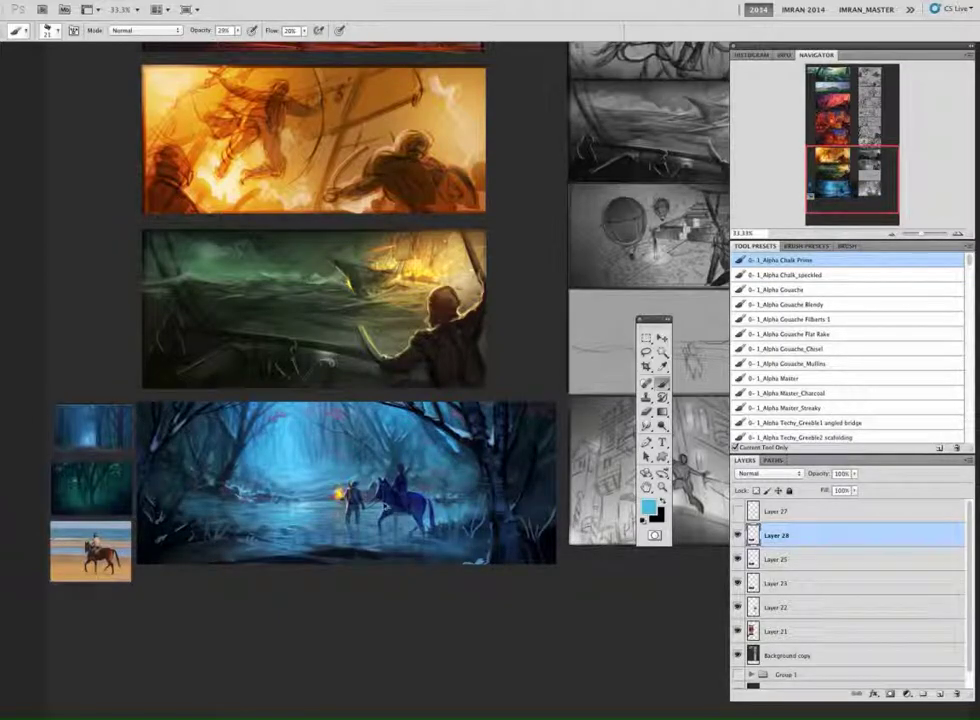
Step: Sample the horse's blue and the torch's yellow, and choose the 500 px textured brush in Color Dodge mode
{"action": "left_click", "coordinate": [408, 507], "text": "alt"}
{"action": "left_click", "coordinate": [400, 507], "text": "alt"}
{"action": "left_click", "coordinate": [341, 493], "text": "alt"}
{"action": "right_click", "coordinate": [369, 498]}
{"action": "scroll", "coordinate": [432, 496], "scroll_direction": "down", "scroll_amount": 10}
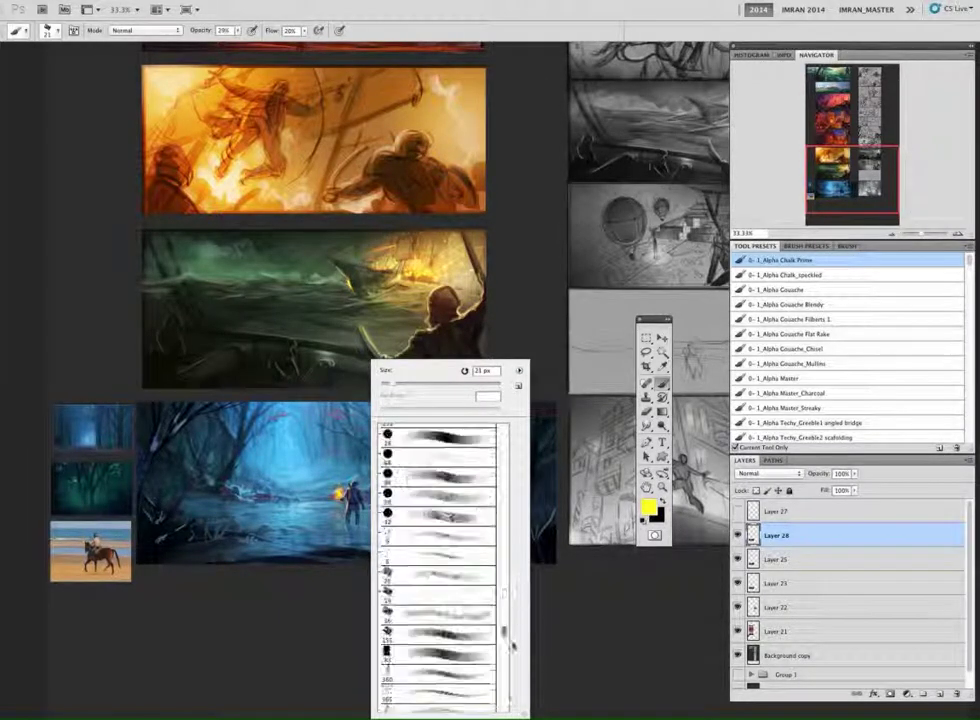
{"action": "left_click", "coordinate": [432, 496]}
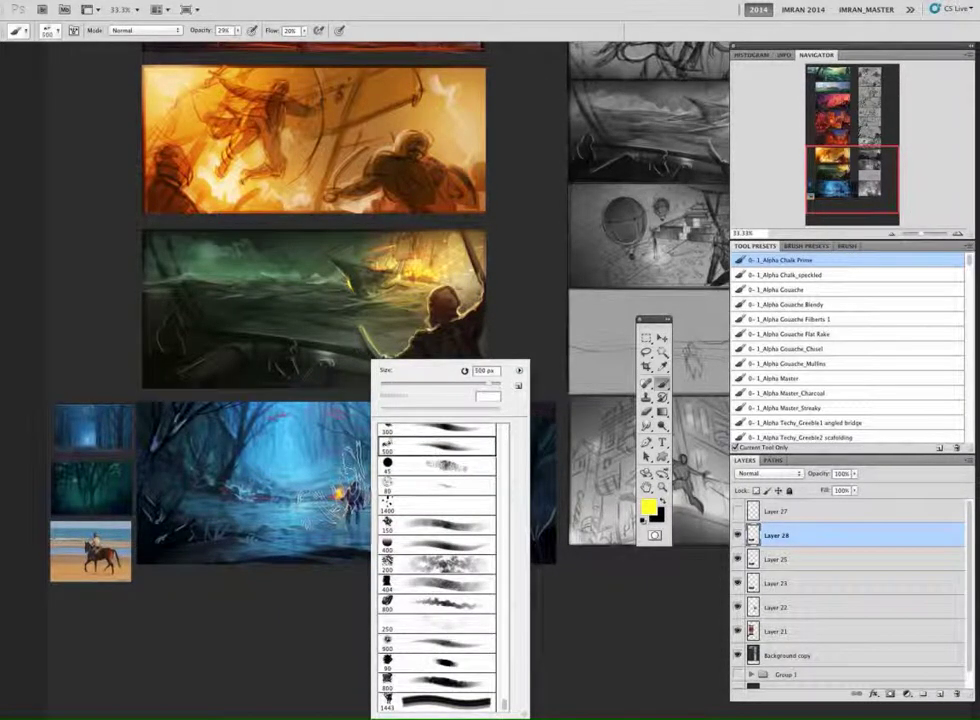
{"action": "left_click", "coordinate": [145, 30]}
{"action": "left_click", "coordinate": [150, 139]}
Step: Brighten the central forest glow with sampled light blue at 18% opacity and duplicate Layer 28
{"action": "left_click", "coordinate": [290, 456], "text": "alt"}
{"action": "left_click", "coordinate": [290, 451]}
{"action": "key", "text": "super+z"}
{"action": "left_click_drag", "start_coordinate": [207, 31], "coordinate": [201, 31]}
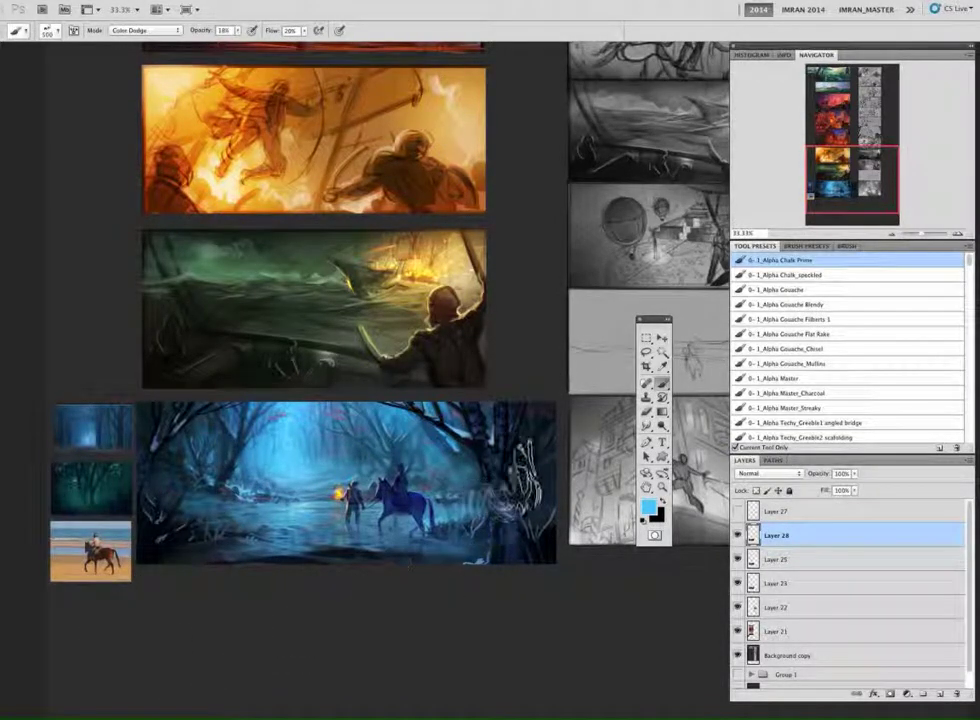
{"action": "key", "text": "ctrl+j"}
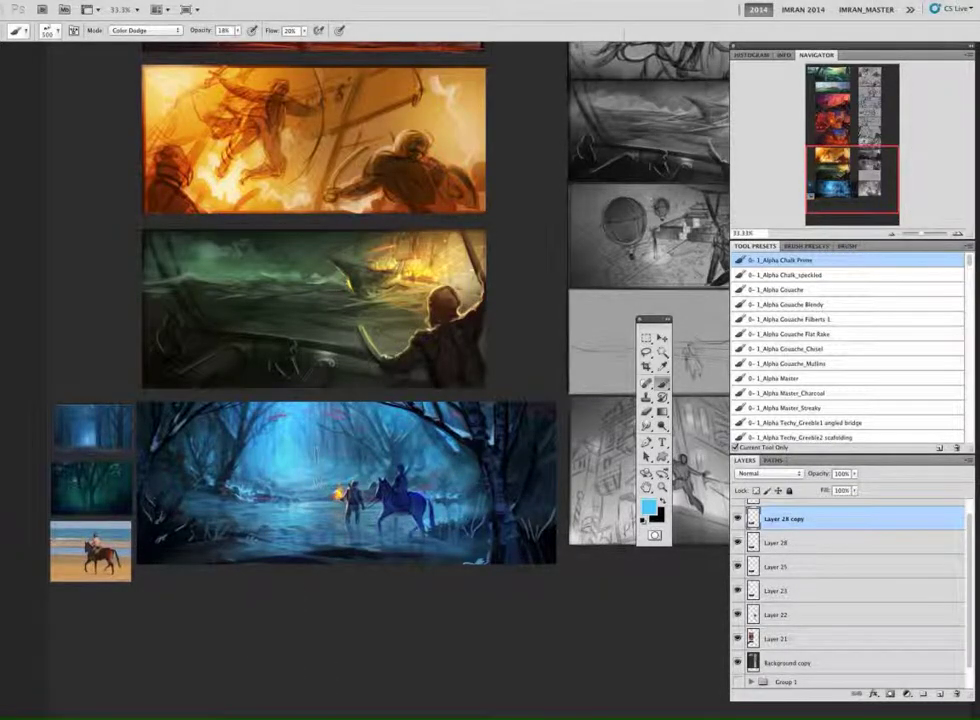
{"action": "mouse_move", "coordinate": [421, 598]}
{"action": "left_mouse_down"}
{"action": "mouse_move", "coordinate": [458, 561]}
{"action": "mouse_move", "coordinate": [448, 583]}
{"action": "left_mouse_up"}
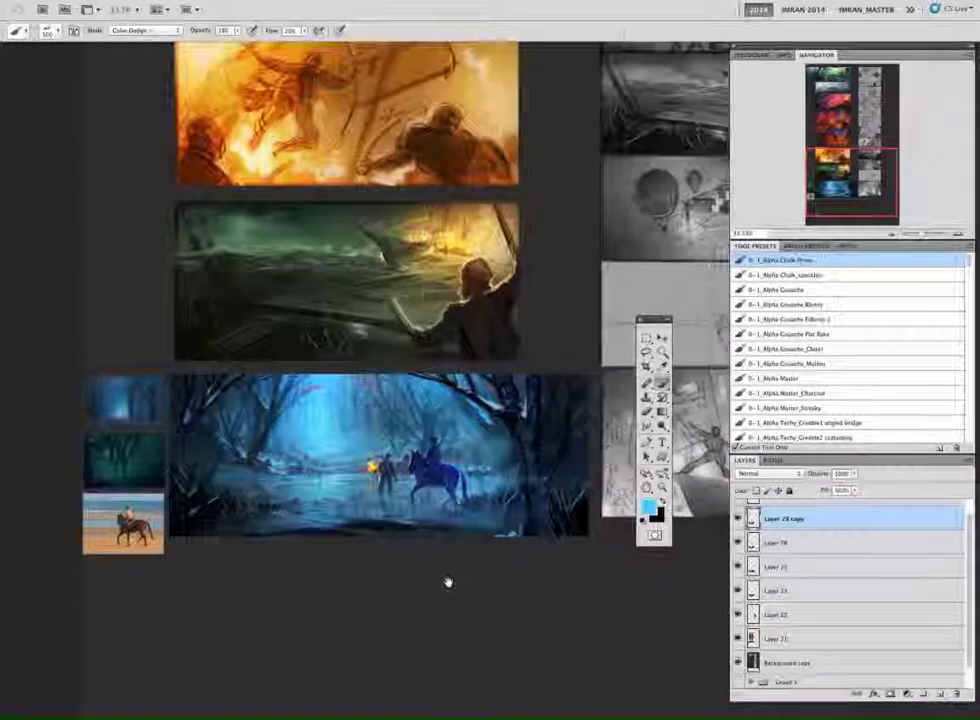
Step: Create a new layer and lasso irregular ruin silhouettes in the central clearing, adding shapes beside them and in the water
{"action": "left_click", "coordinate": [647, 353]}
{"action": "left_click", "coordinate": [939, 694]}
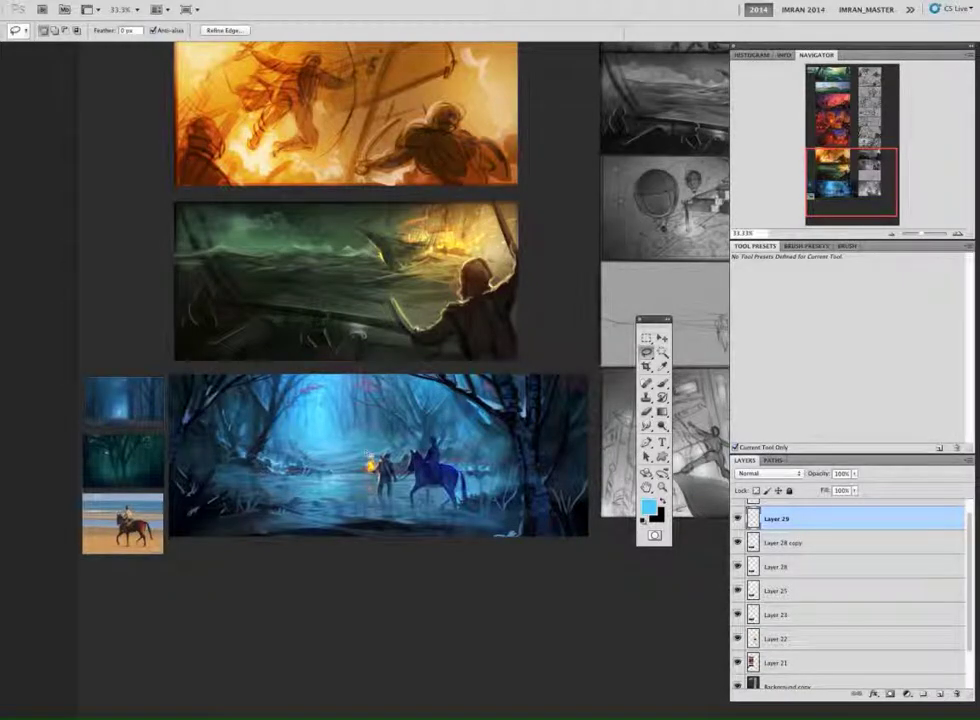
{"action": "left_click", "coordinate": [340, 453]}
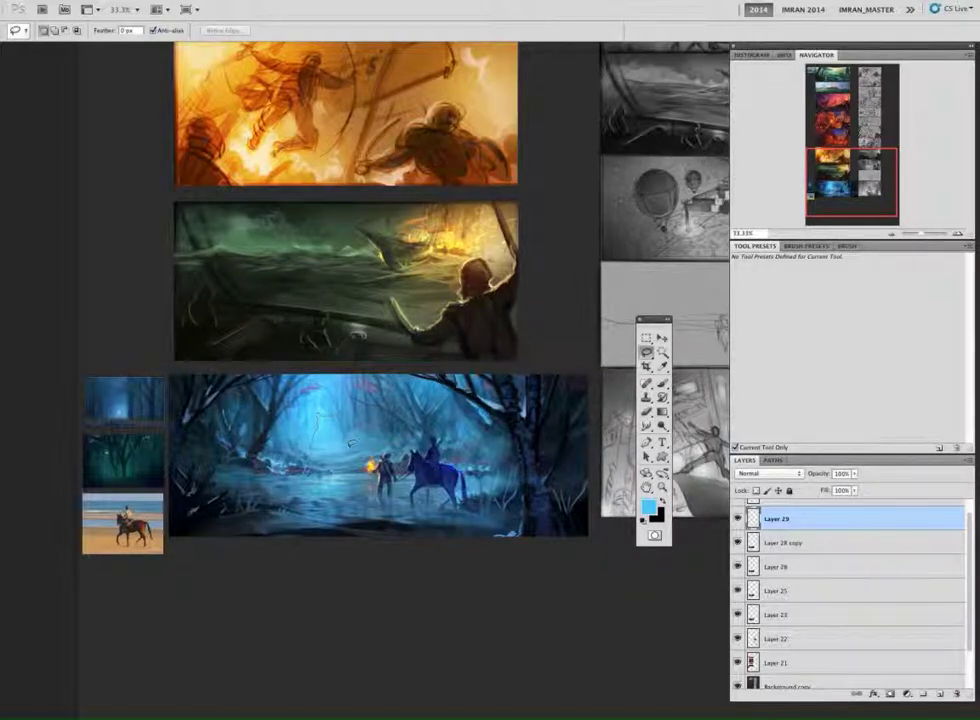
{"action": "mouse_move", "coordinate": [318, 412]}
{"action": "left_mouse_down"}
{"action": "mouse_move", "coordinate": [346, 458]}
{"action": "mouse_move", "coordinate": [316, 420]}
{"action": "left_mouse_up"}
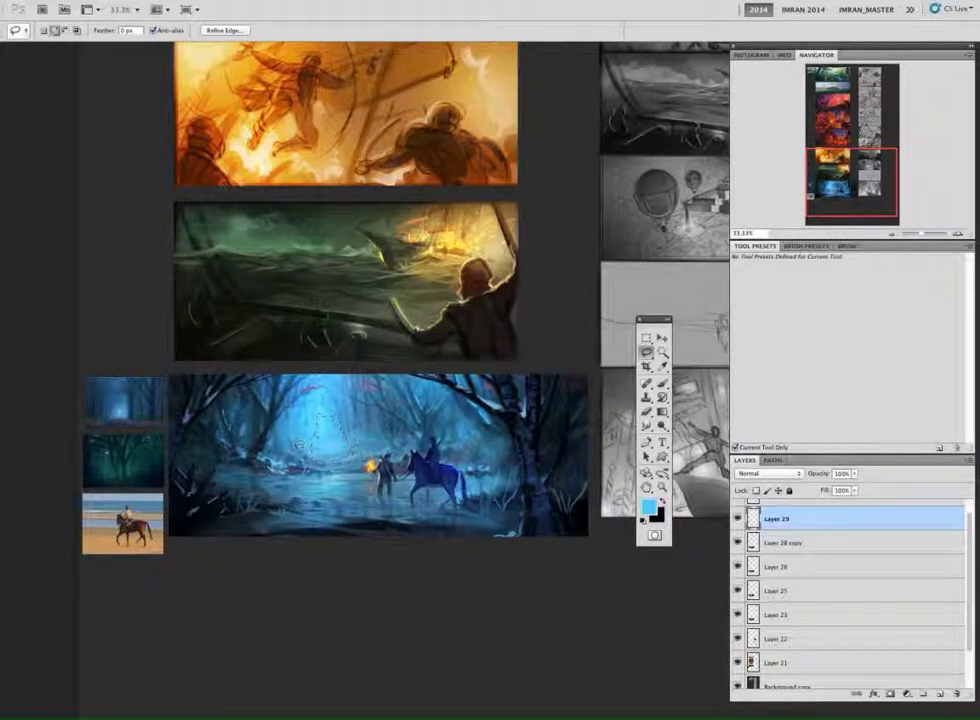
{"action": "left_click_drag", "start_coordinate": [300, 432], "coordinate": [290, 486]}
{"action": "left_click_drag", "start_coordinate": [346, 458], "coordinate": [358, 440]}
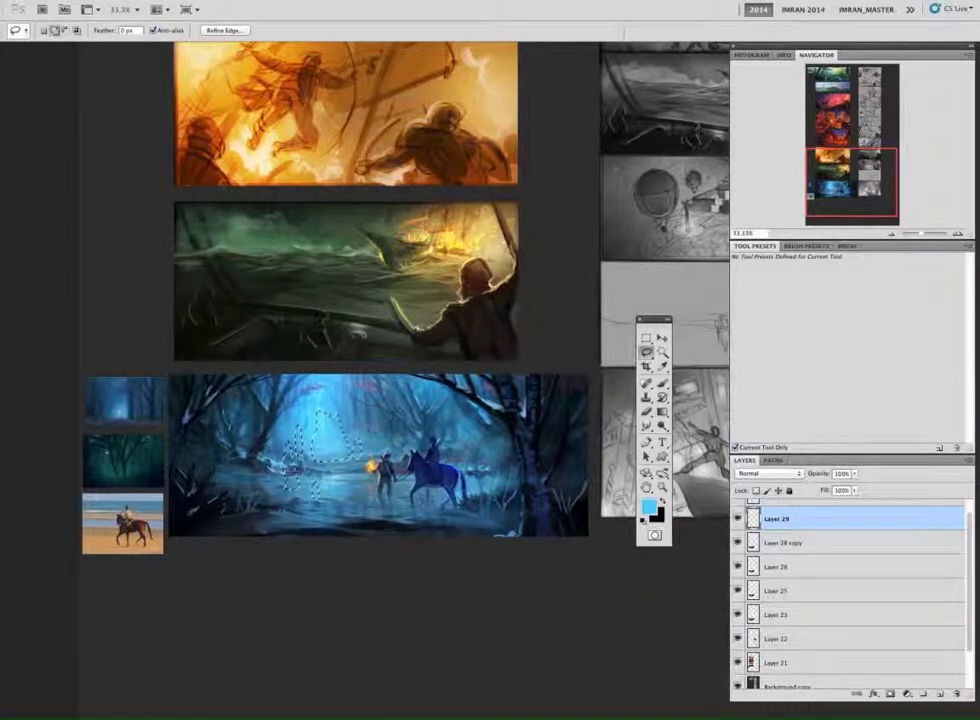
Step: Refine the lasso selection by adding and cutting away small shapes around the ruin silhouettes and their reflections
{"action": "mouse_move", "coordinate": [315, 496]}
{"action": "left_mouse_down"}
{"action": "mouse_move", "coordinate": [283, 462]}
{"action": "mouse_move", "coordinate": [312, 497]}
{"action": "left_mouse_up"}
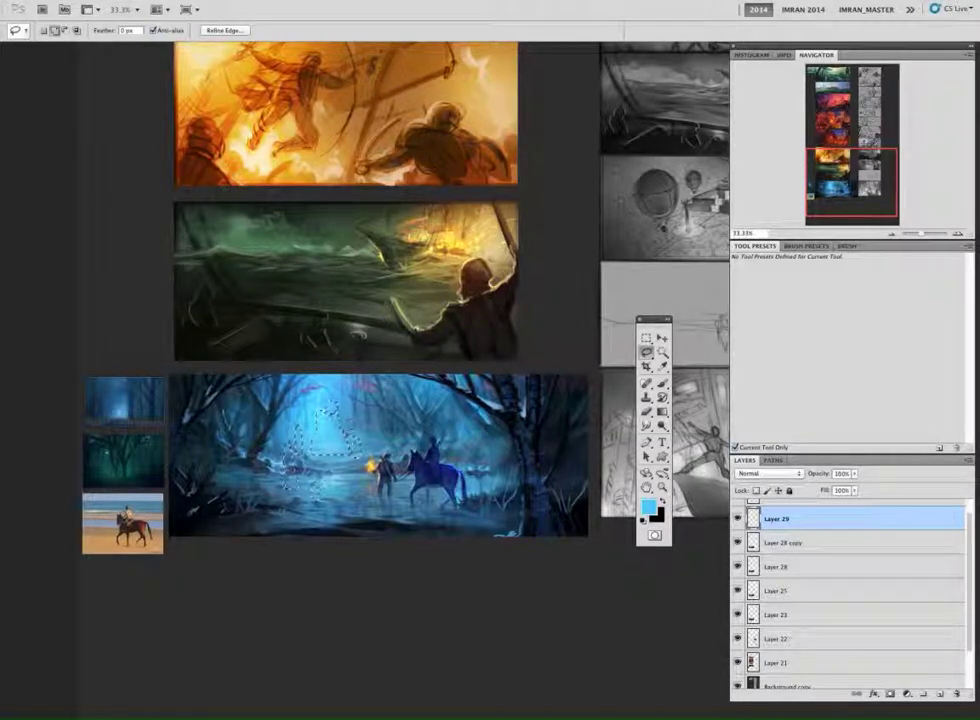
{"action": "left_click_drag", "start_coordinate": [315, 434], "coordinate": [318, 449]}
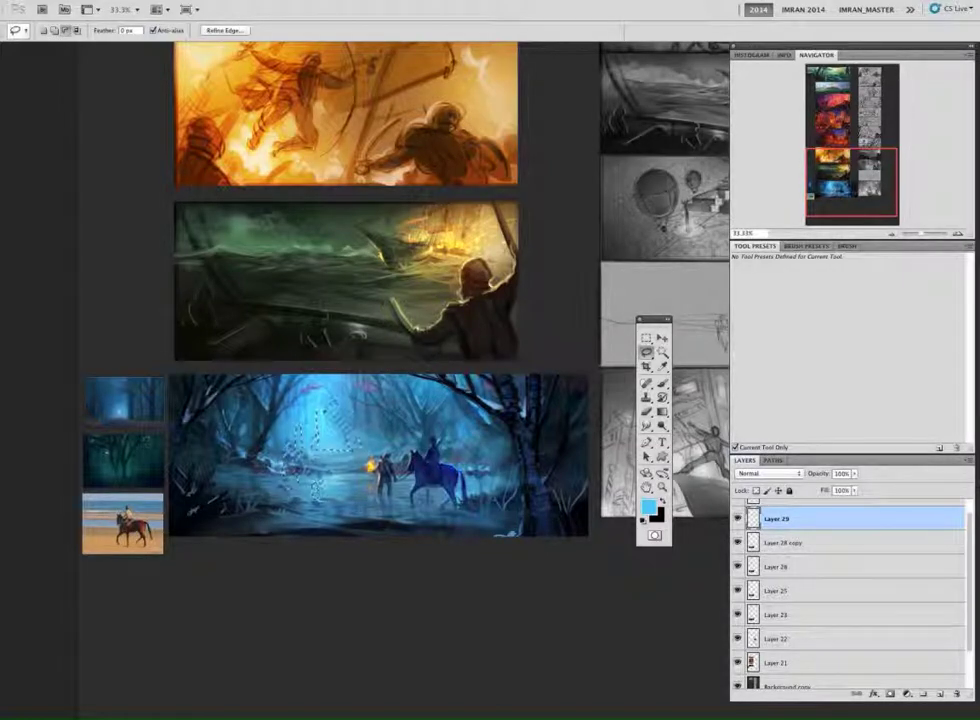
{"action": "left_click_drag", "start_coordinate": [299, 430], "coordinate": [291, 486]}
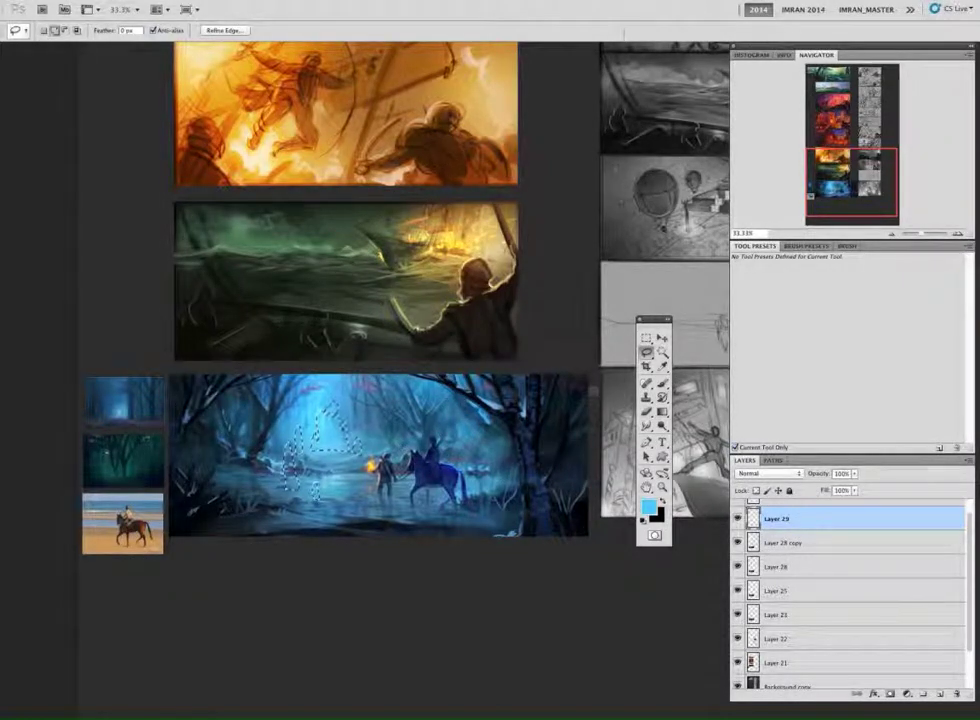
{"action": "key", "text": "super+d"}
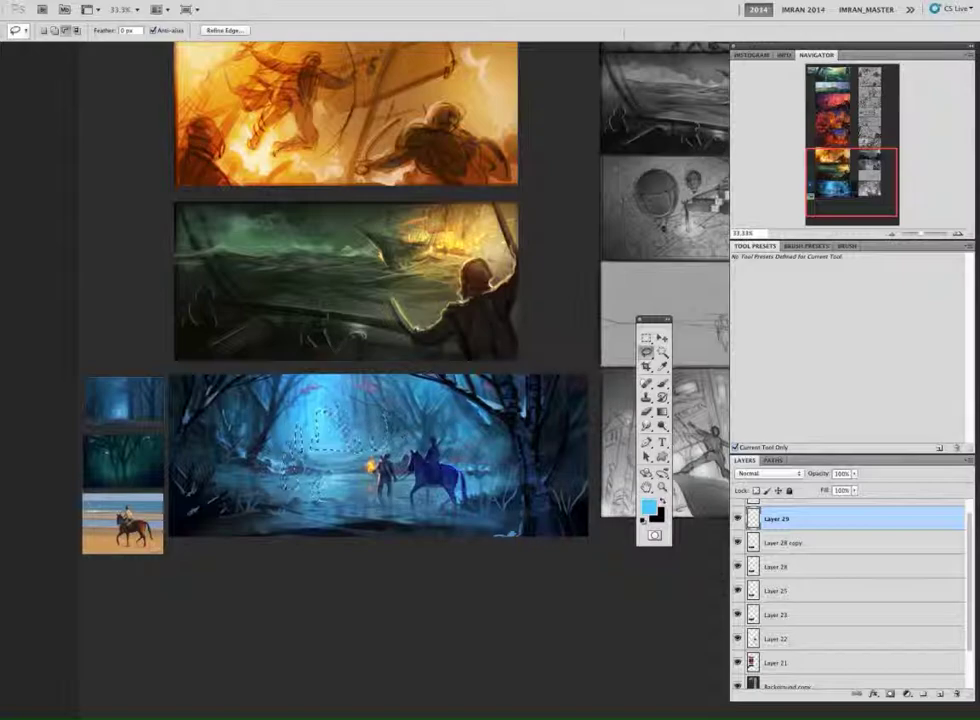
{"action": "left_click_drag", "start_coordinate": [350, 424], "coordinate": [340, 451]}
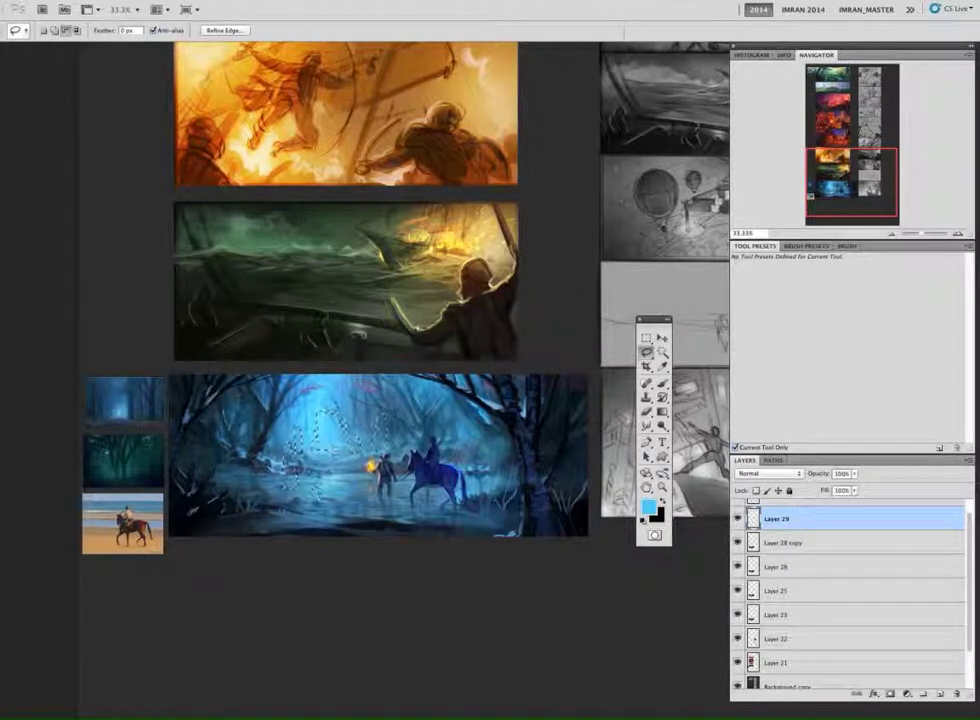
{"action": "left_click_drag", "start_coordinate": [322, 446], "coordinate": [324, 441]}
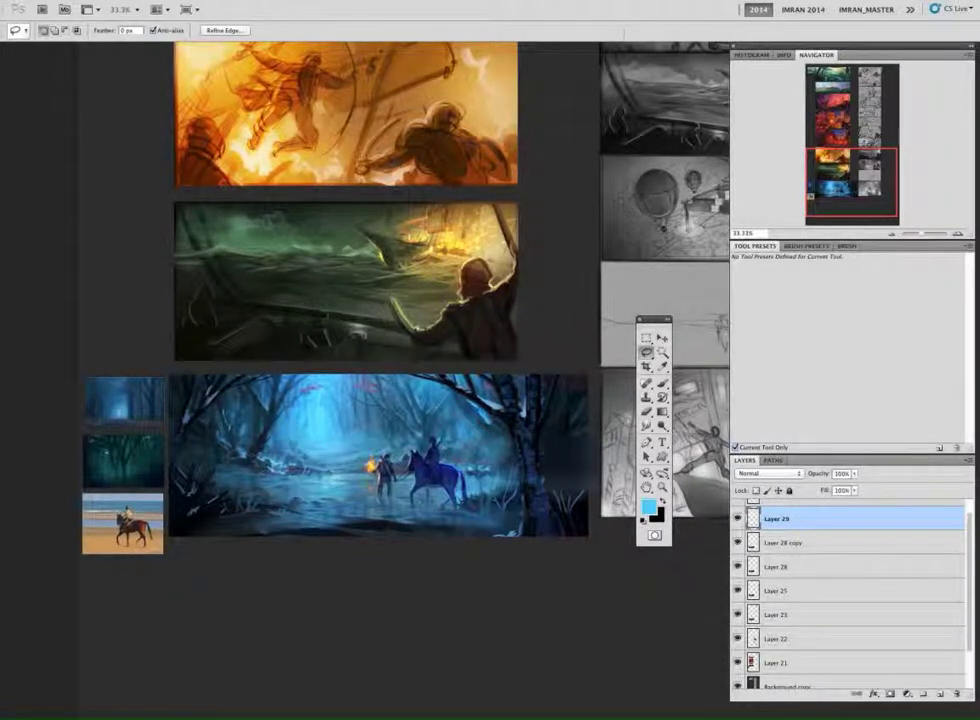
Step: Fill the selected ruin silhouettes with black gradients in Normal mode at 32% opacity
{"action": "left_click", "coordinate": [662, 411]}
{"action": "key", "text": "x"}
{"action": "left_click", "coordinate": [223, 30]}
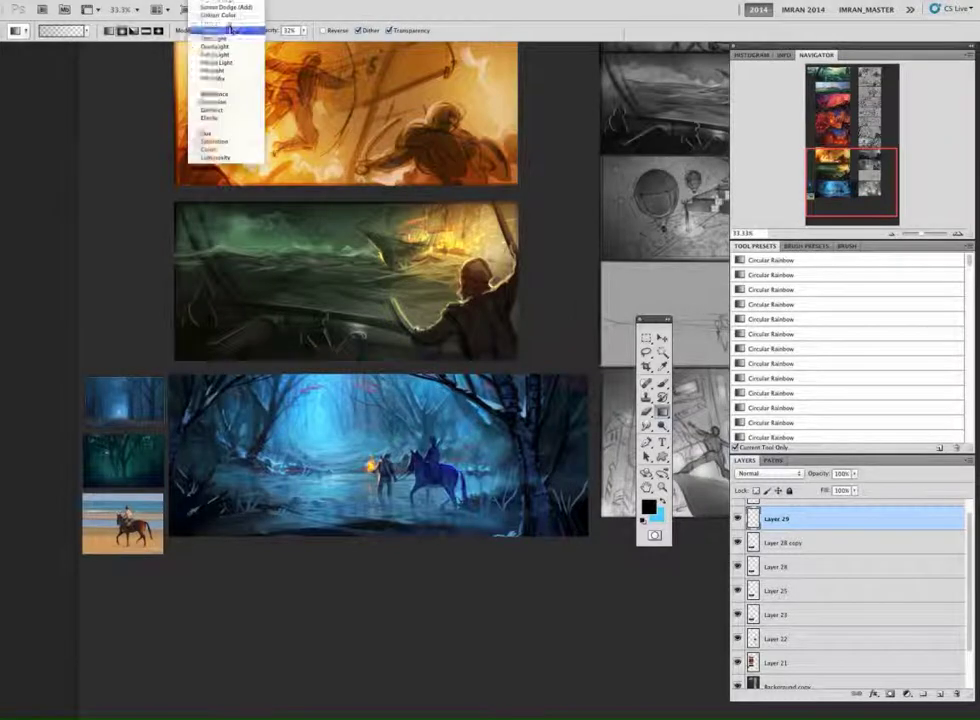
{"action": "left_click", "coordinate": [232, 5]}
{"action": "left_click_drag", "start_coordinate": [330, 440], "coordinate": [330, 530]}
{"action": "left_click_drag", "start_coordinate": [275, 470], "coordinate": [241, 693]}
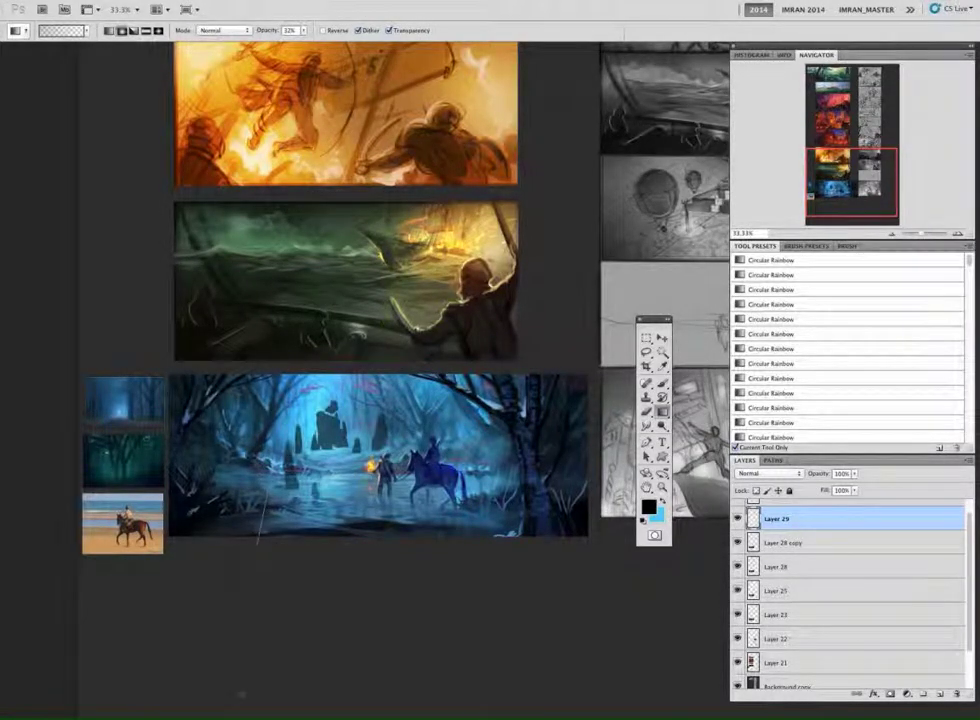
Step: Tint the ruin silhouettes with 32% opacity gradients in sampled torch orange, light blue and dark teal, undoing an unwanted fill
{"action": "left_click", "coordinate": [372, 466], "text": "alt"}
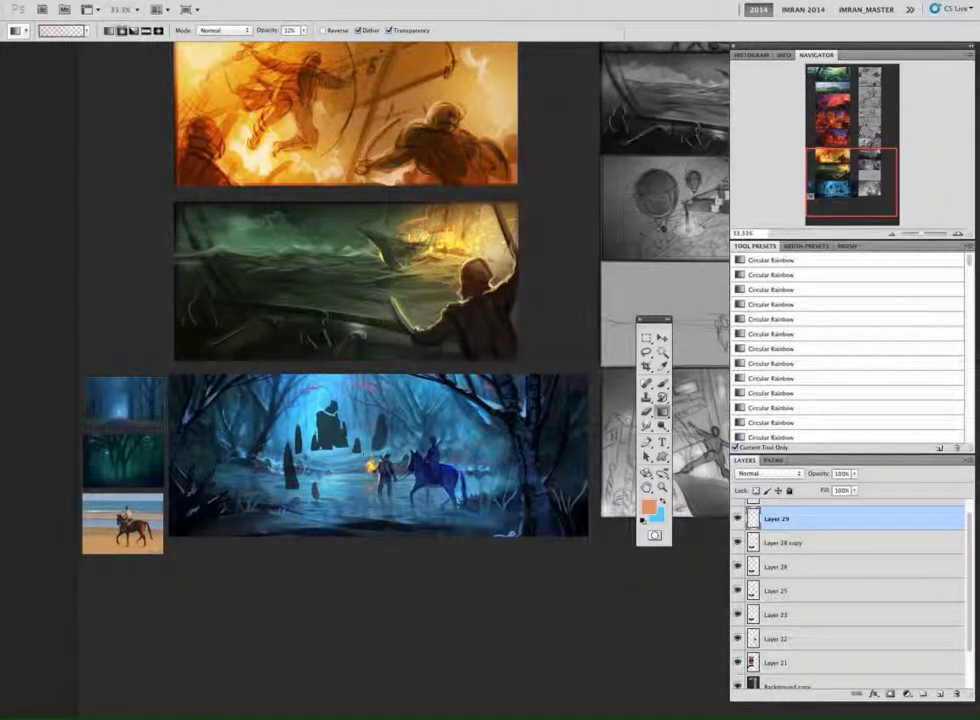
{"action": "left_click", "coordinate": [335, 450], "text": "alt"}
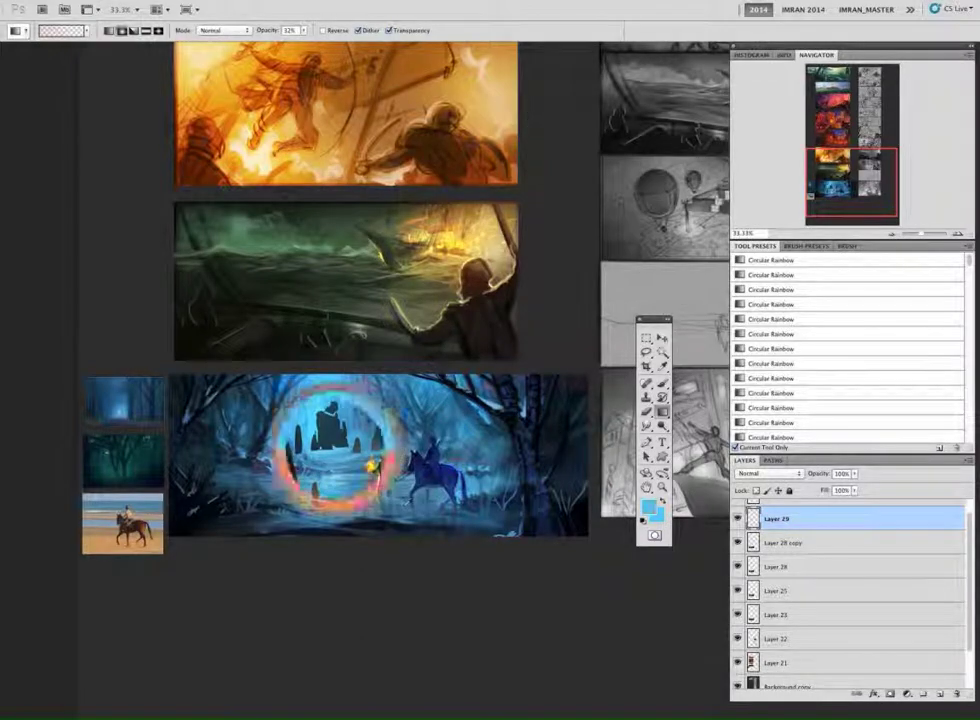
{"action": "left_click_drag", "start_coordinate": [326, 444], "coordinate": [332, 484]}
{"action": "left_click", "coordinate": [315, 457], "text": "alt"}
{"action": "key", "text": "ctrl+z"}
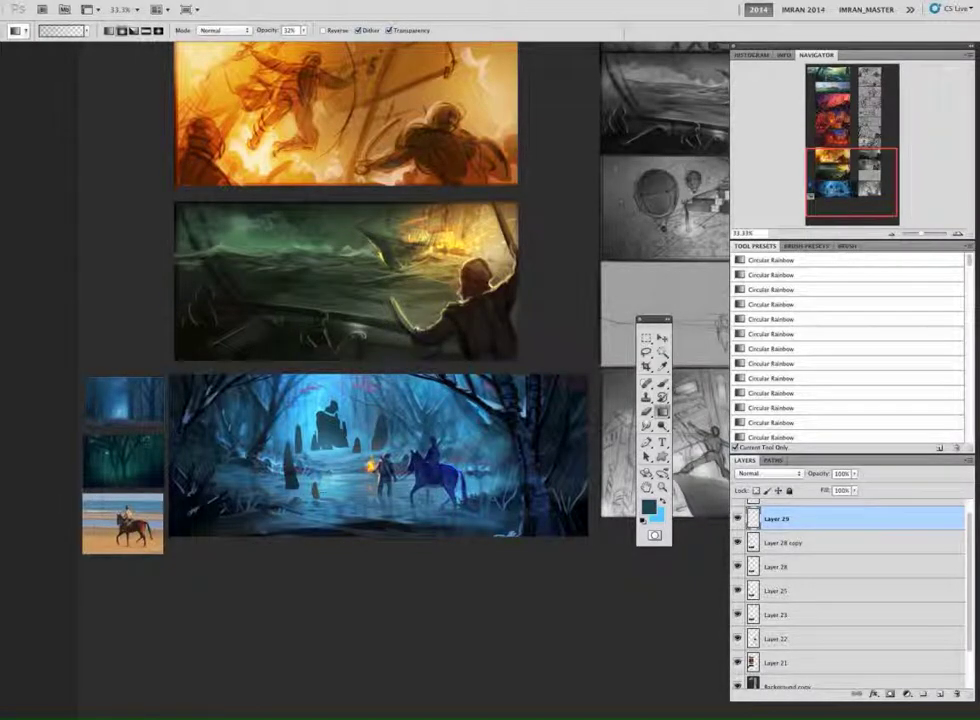
{"action": "left_click", "coordinate": [293, 481], "text": "alt"}
{"action": "left_click", "coordinate": [289, 450], "text": "alt"}
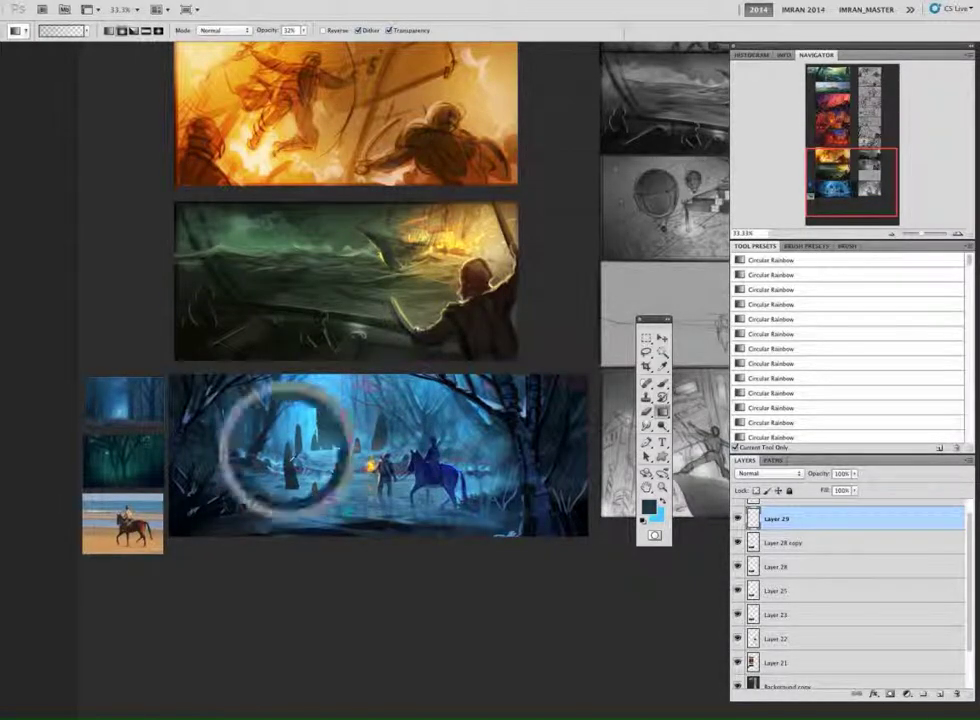
Step: Set up the Alpha Gouache Filberts 1 brush at 56 px with a very pale cyan foreground colour
{"action": "key", "text": "b"}
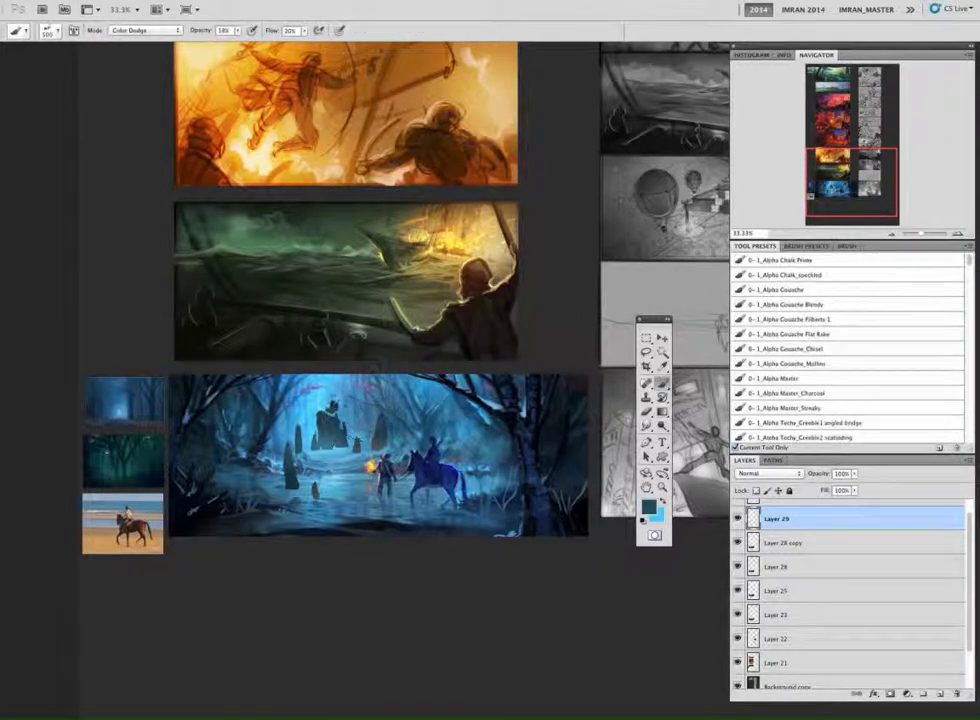
{"action": "left_click", "coordinate": [836, 275]}
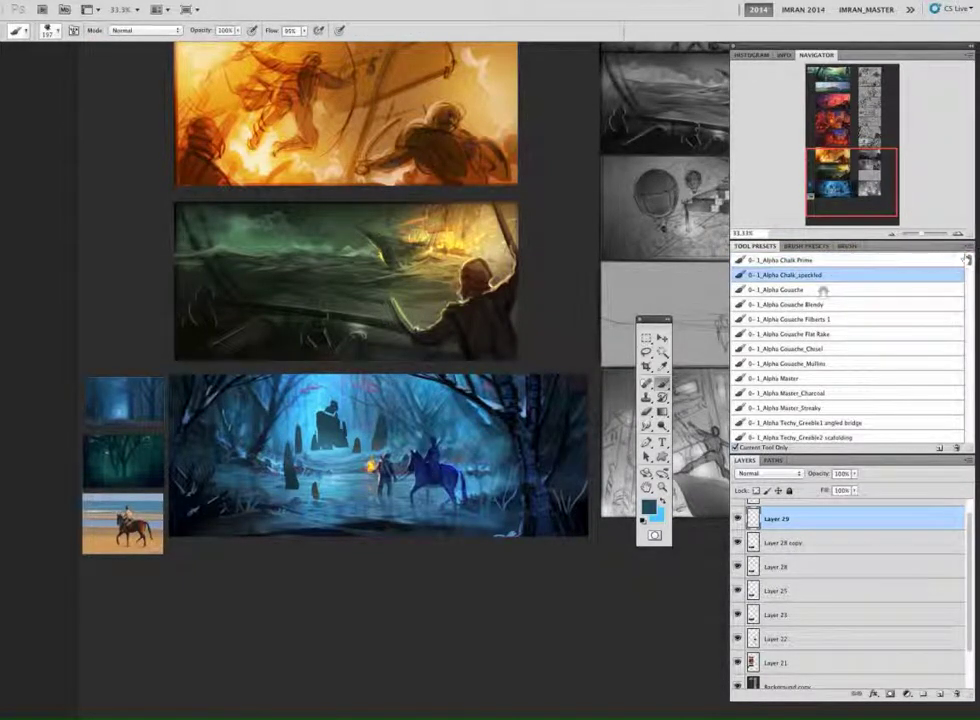
{"action": "left_click", "coordinate": [778, 319]}
{"action": "right_click", "coordinate": [330, 403]}
{"action": "left_click_drag", "start_coordinate": [389, 389], "coordinate": [385, 387]}
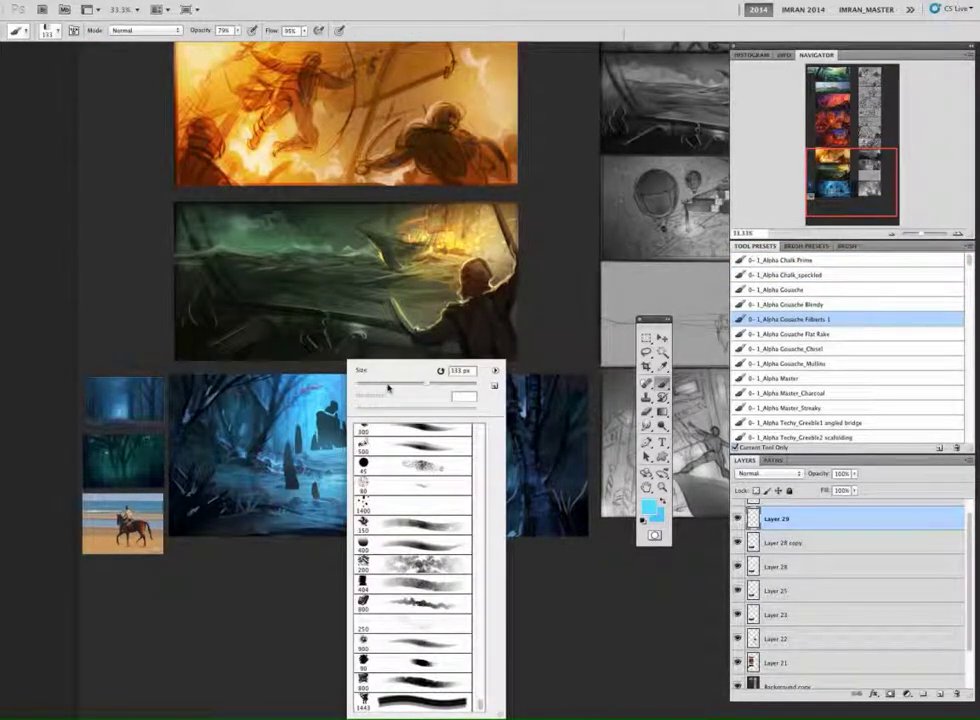
{"action": "left_click", "coordinate": [646, 507]}
{"action": "left_click_drag", "start_coordinate": [446, 398], "coordinate": [366, 399]}
{"action": "left_click", "coordinate": [628, 388]}
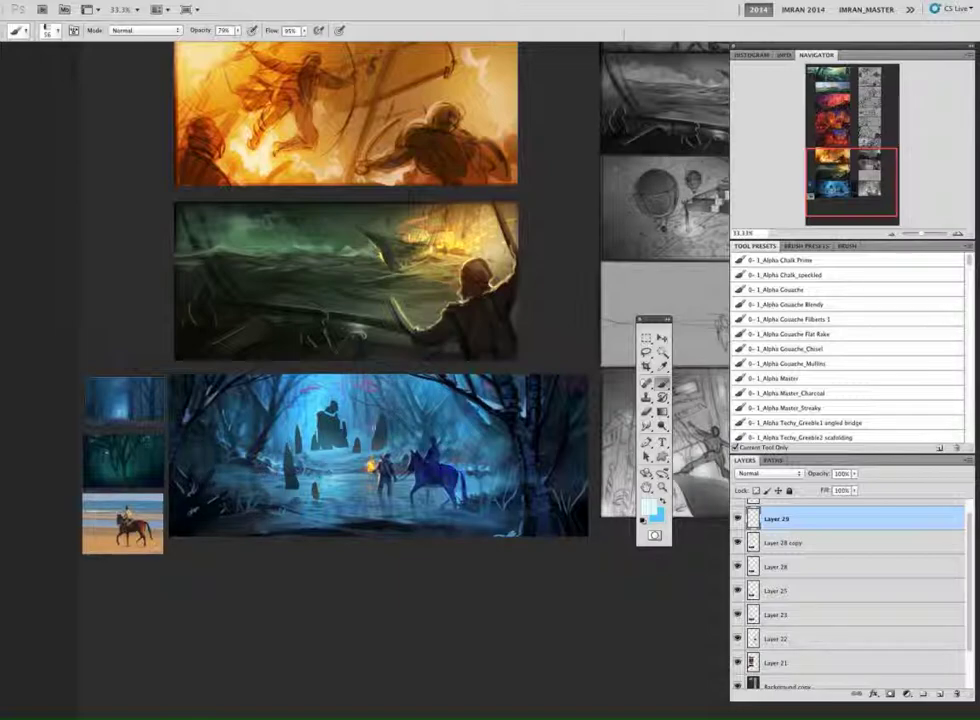
Step: Paint sampled light blue over the edges of the small ruins beside the central one with a 26 px brush
{"action": "left_click", "coordinate": [373, 428], "text": "alt"}
{"action": "right_click", "coordinate": [388, 425]}
{"action": "left_click_drag", "start_coordinate": [433, 385], "coordinate": [418, 385]}
{"action": "left_click", "coordinate": [374, 428]}
{"action": "left_click_drag", "start_coordinate": [373, 421], "coordinate": [373, 435]}
{"action": "left_click", "coordinate": [364, 425], "text": "alt"}
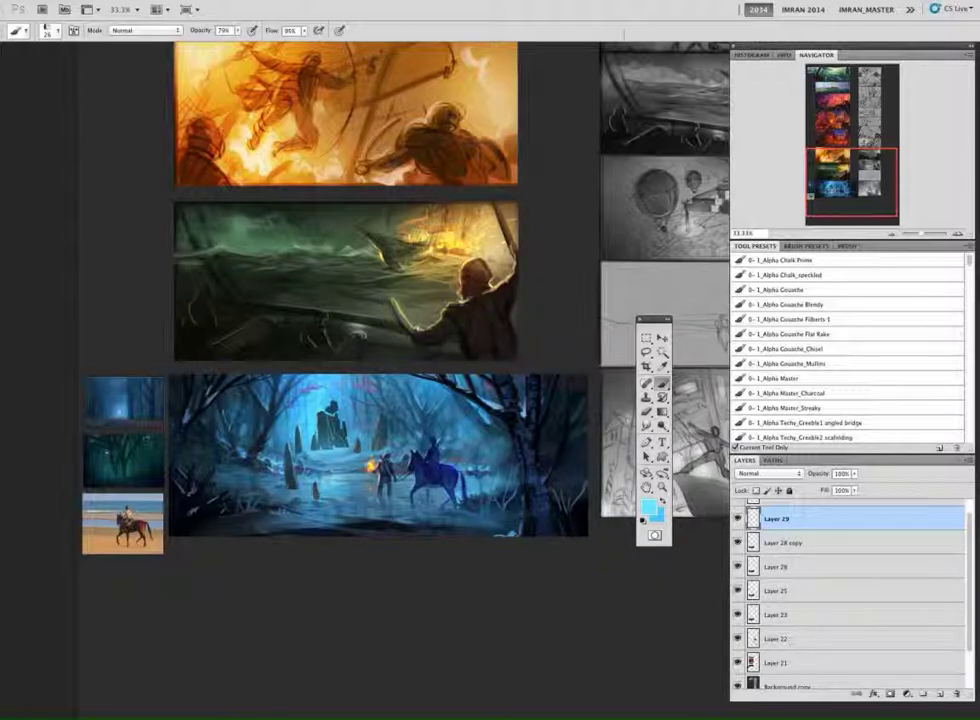
Step: Touch up the small ruin silhouettes with torch orange, muted blue and red sampled from the painting
{"action": "left_click", "coordinate": [372, 466], "text": "alt"}
{"action": "left_click", "coordinate": [392, 494], "text": "alt"}
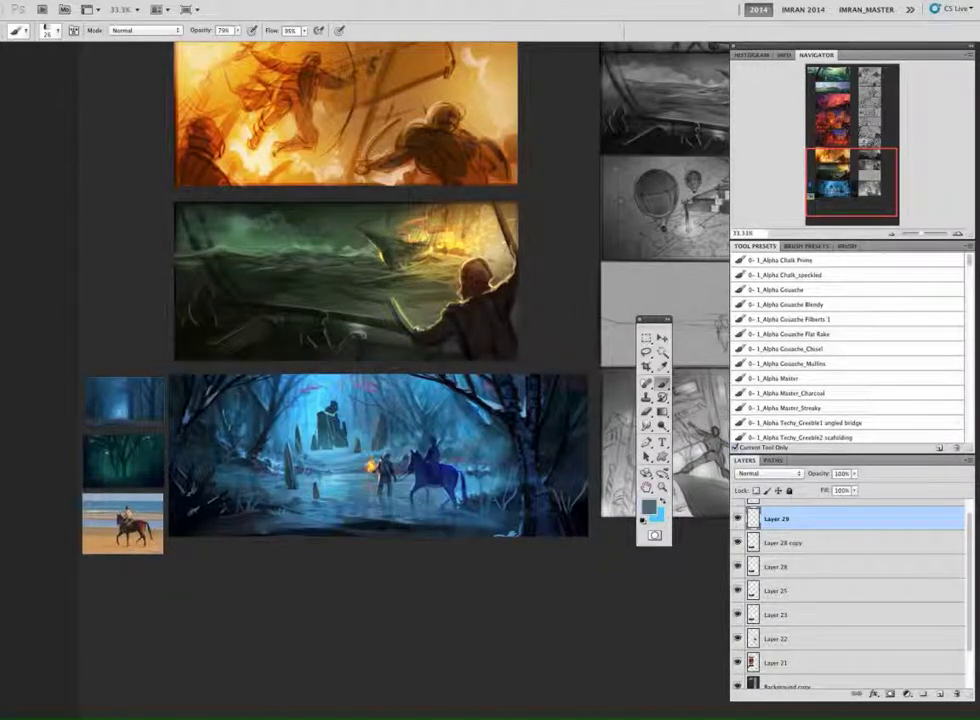
{"action": "left_click", "coordinate": [491, 394], "text": "alt"}
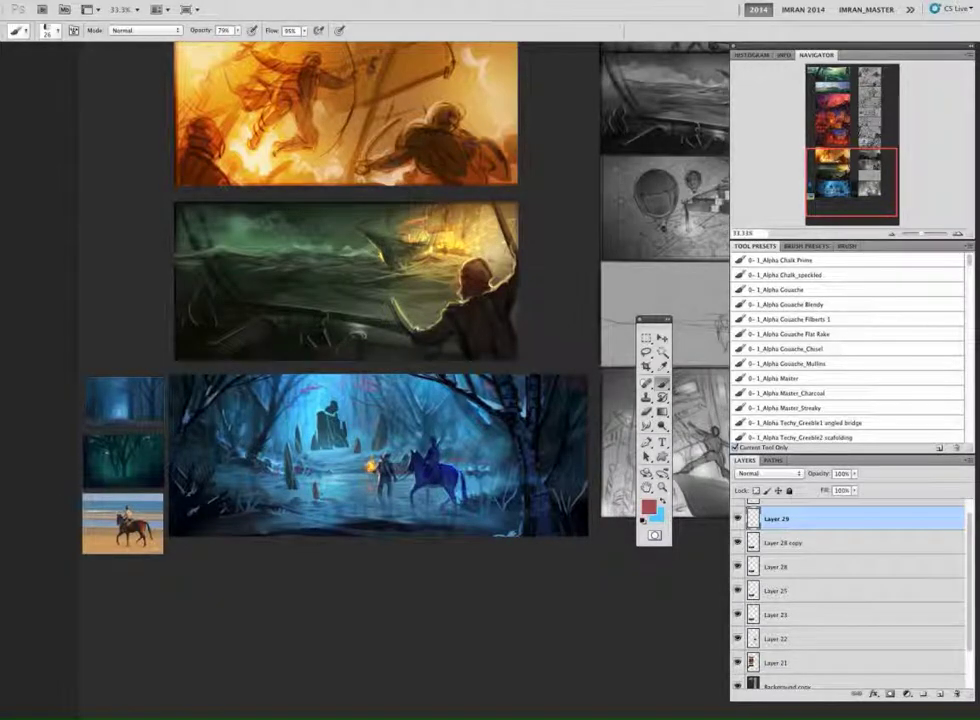
{"action": "left_click", "coordinate": [379, 420], "text": "alt"}
{"action": "right_click", "coordinate": [364, 364]}
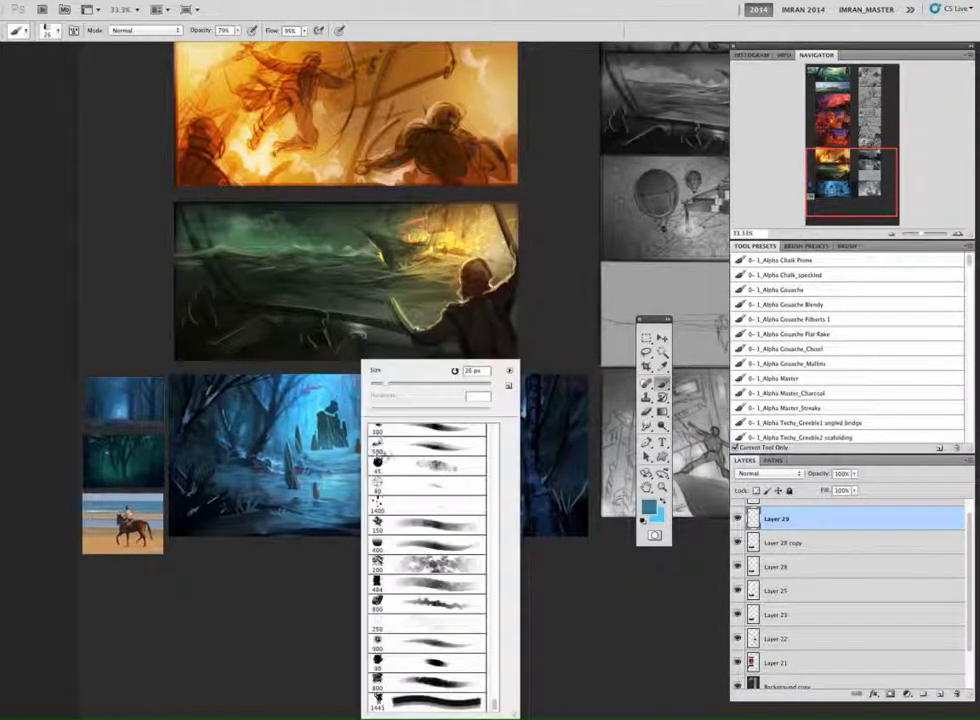
Step: Lasso the base of the central ruins and set the Gradient tool to Normal mode for blending it
{"action": "key", "text": "l"}
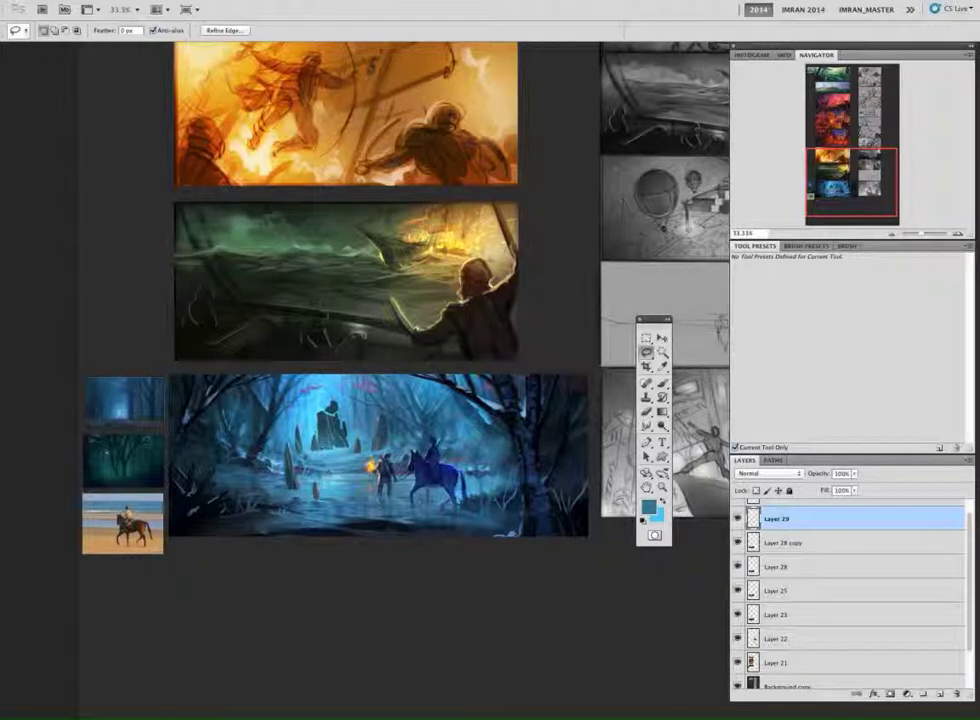
{"action": "mouse_move", "coordinate": [315, 452]}
{"action": "left_mouse_down"}
{"action": "mouse_move", "coordinate": [346, 453]}
{"action": "mouse_move", "coordinate": [316, 455]}
{"action": "left_mouse_up"}
{"action": "key", "text": "g"}
{"action": "left_click", "coordinate": [245, 31]}
{"action": "left_click", "coordinate": [245, 31]}
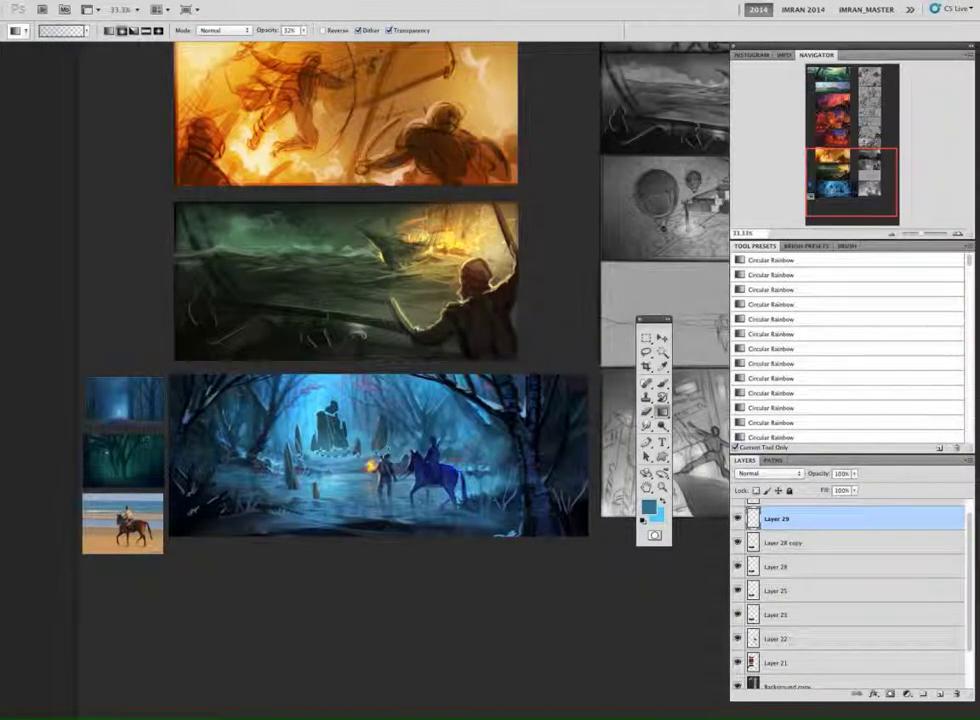
Step: Sample the torch's orange for the gradient and lower the ruin layer's opacity to 53%
{"action": "key", "text": "l"}
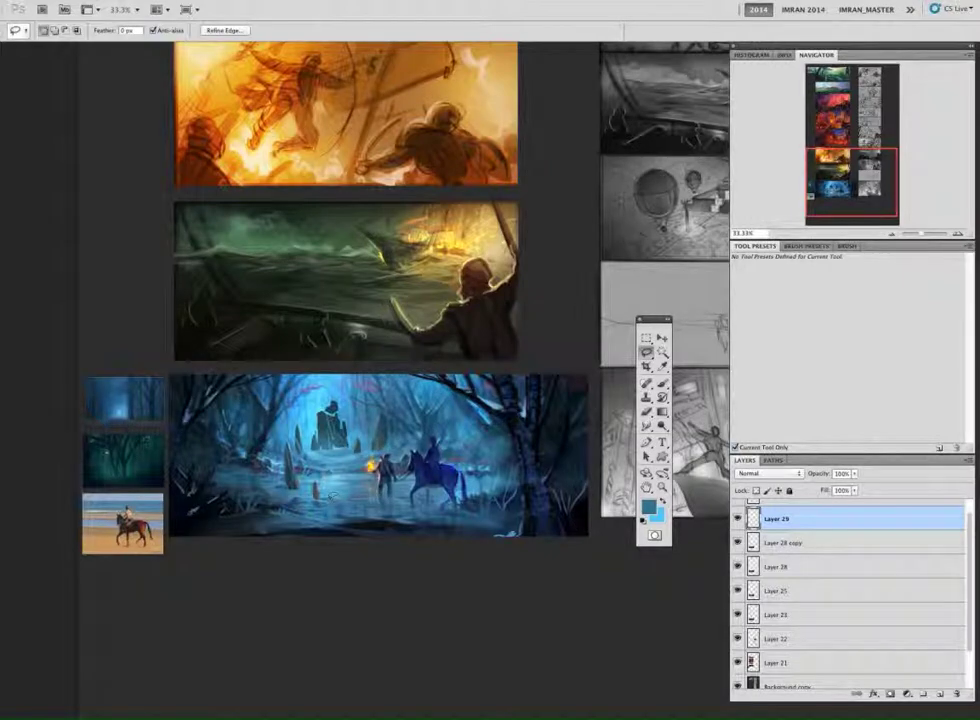
{"action": "right_click", "coordinate": [365, 447]}
{"action": "left_click", "coordinate": [394, 477]}
{"action": "left_click", "coordinate": [549, 342]}
{"action": "key", "text": "g"}
{"action": "left_click", "coordinate": [367, 468], "text": "alt"}
{"action": "left_click", "coordinate": [371, 466], "text": "alt"}
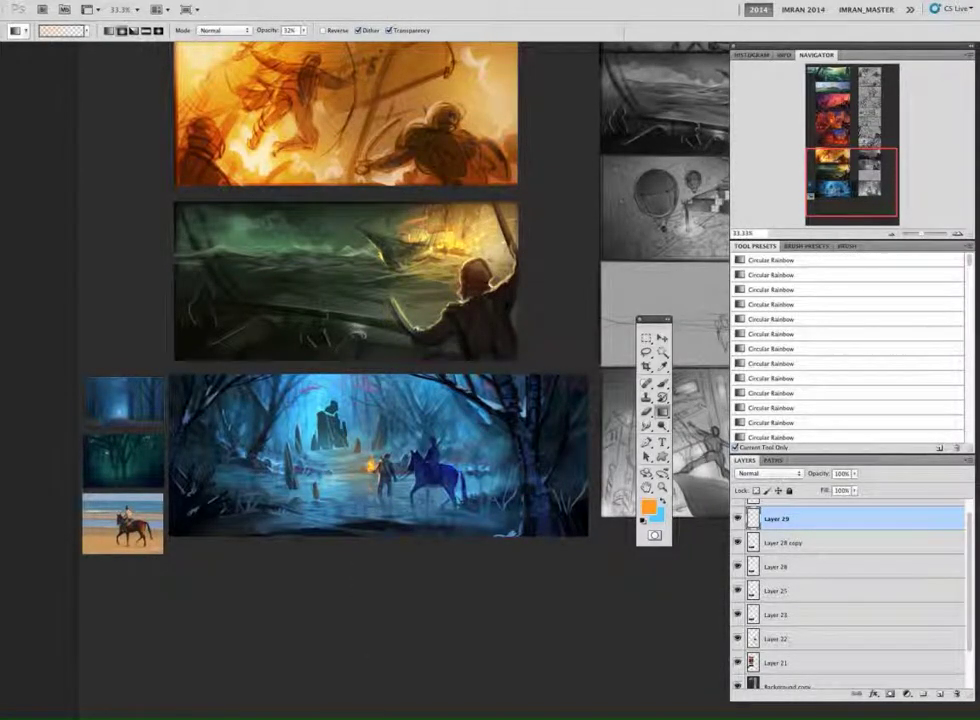
{"action": "left_click_drag", "start_coordinate": [831, 472], "coordinate": [820, 481]}
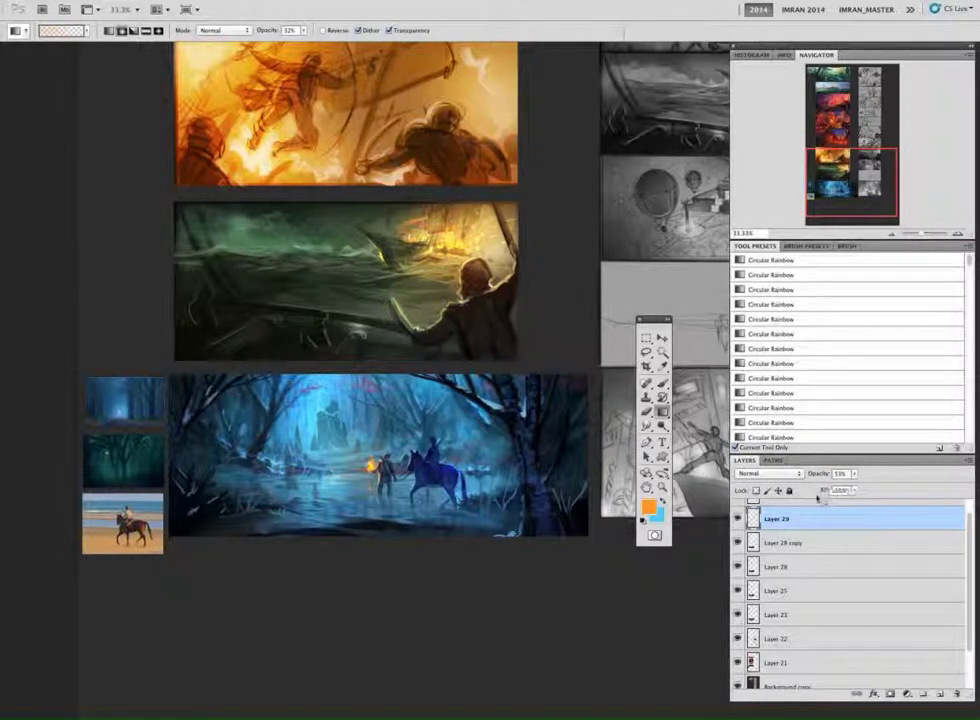
Step: Create a new layer above the ruins and choose the Alpha Techy_Greeble4 disk brush preset
{"action": "left_click", "coordinate": [940, 694]}
{"action": "left_click", "coordinate": [662, 384]}
{"action": "right_click", "coordinate": [408, 435]}
{"action": "left_click", "coordinate": [940, 317]}
{"action": "left_click_drag", "start_coordinate": [968, 262], "coordinate": [965, 271]}
{"action": "scroll", "coordinate": [966, 271], "scroll_direction": "up", "scroll_amount": 4}
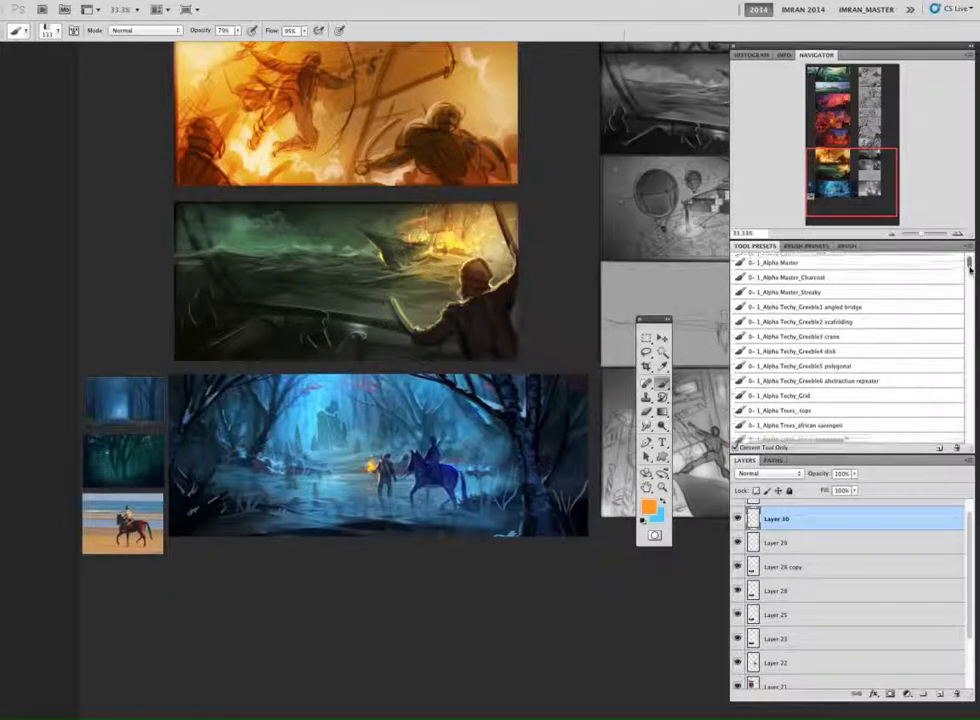
{"action": "scroll", "coordinate": [969, 271], "scroll_direction": "down", "scroll_amount": 1}
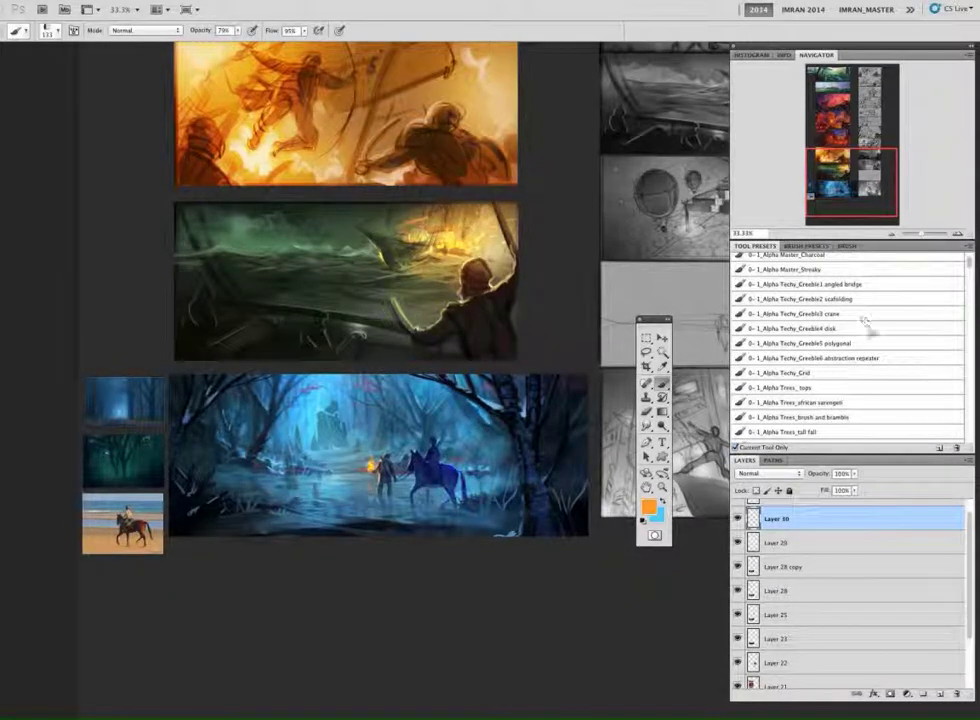
{"action": "left_click", "coordinate": [865, 327]}
{"action": "right_click", "coordinate": [403, 360]}
{"action": "key", "text": "Escape"}
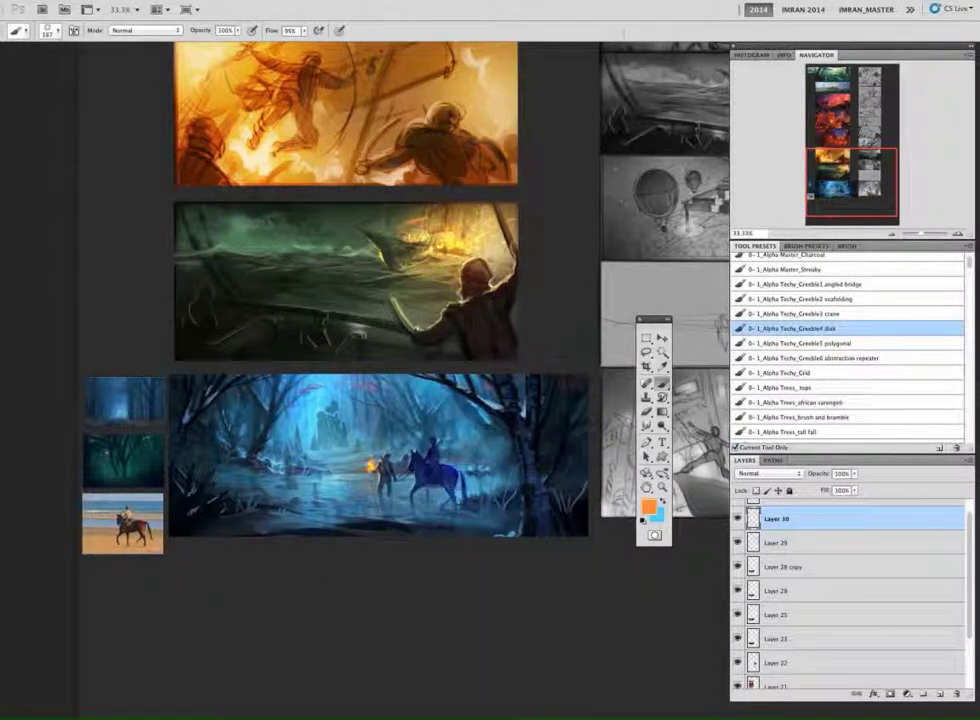
Step: Merge the new layer with Layer 29 and Layer 28 copy, and compare the merged layer's visibility
{"action": "left_click", "coordinate": [794, 568], "text": "shift"}
{"action": "key", "text": "super+e"}
{"action": "left_click", "coordinate": [738, 519]}
{"action": "left_click", "coordinate": [738, 519]}
Step: Enlarge the disk brush to 453 px and set its tip to a -76° angle and 96% roundness
{"action": "right_click", "coordinate": [385, 463]}
{"action": "left_click", "coordinate": [519, 385]}
{"action": "key", "text": "Return"}
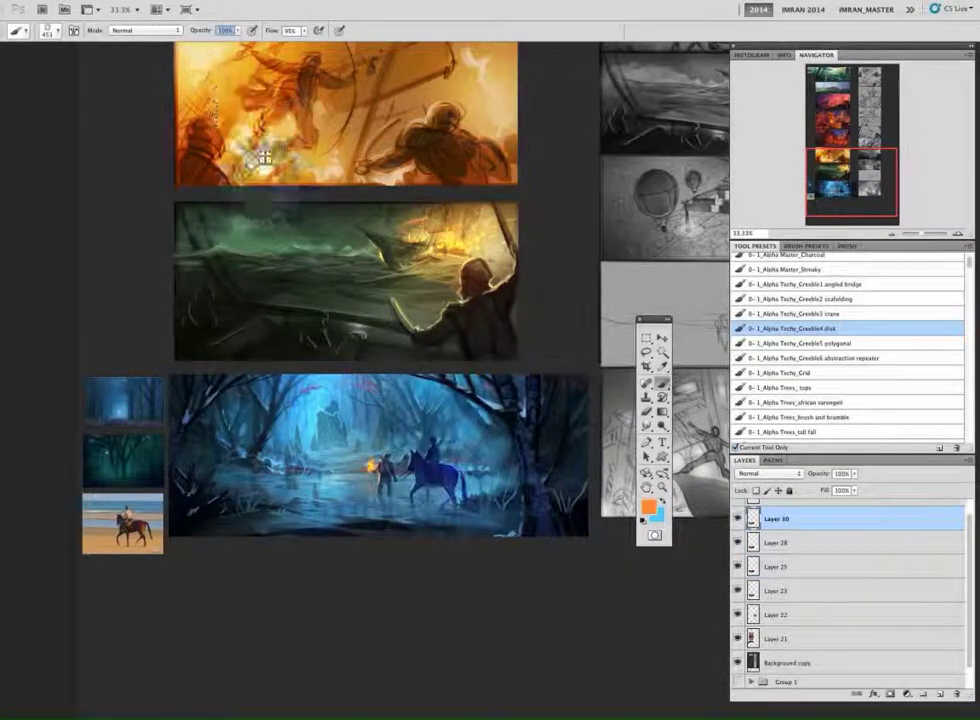
{"action": "key", "text": "F5"}
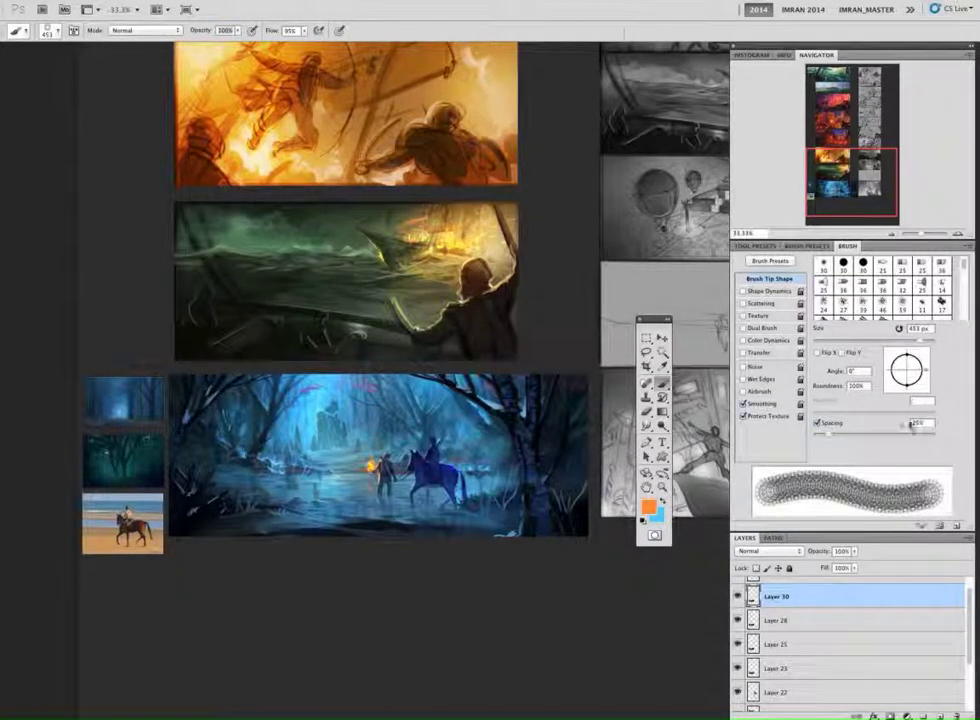
{"action": "mouse_move", "coordinate": [907, 386]}
{"action": "left_mouse_down"}
{"action": "mouse_move", "coordinate": [922, 371]}
{"action": "mouse_move", "coordinate": [900, 388]}
{"action": "mouse_move", "coordinate": [911, 388]}
{"action": "mouse_move", "coordinate": [893, 379]}
{"action": "left_mouse_up"}
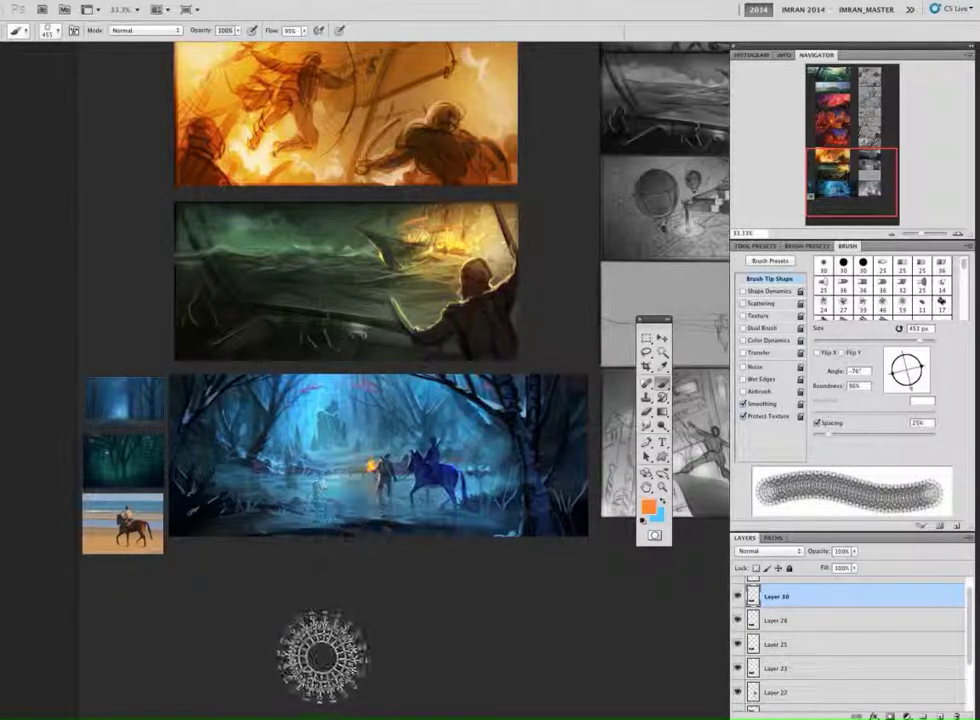
Step: Set the disk brush to Linear Dodge (Add) mode at 17% opacity and position it over the torch area
{"action": "scroll", "coordinate": [580, 580], "scroll_direction": "down", "scroll_amount": 3}
{"action": "scroll", "coordinate": [580, 580], "scroll_direction": "right", "scroll_amount": 2}
{"action": "left_click", "coordinate": [147, 30]}
{"action": "left_click", "coordinate": [160, 142]}
{"action": "left_click", "coordinate": [197, 33]}
{"action": "left_click_drag", "start_coordinate": [197, 38], "coordinate": [190, 37]}
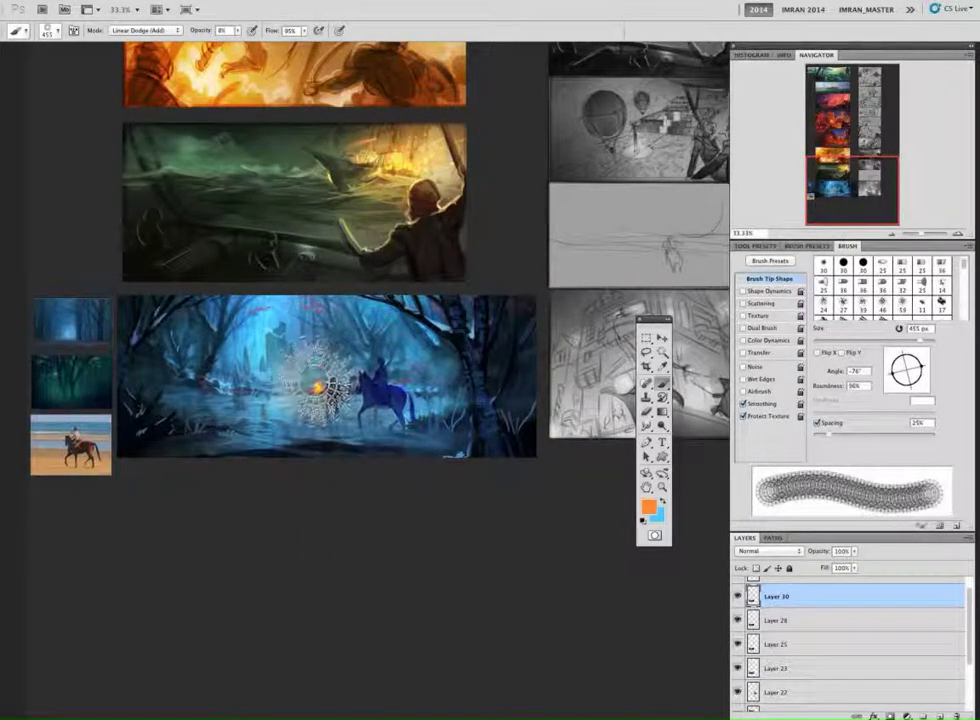
{"action": "left_click_drag", "start_coordinate": [199, 32], "coordinate": [208, 32]}
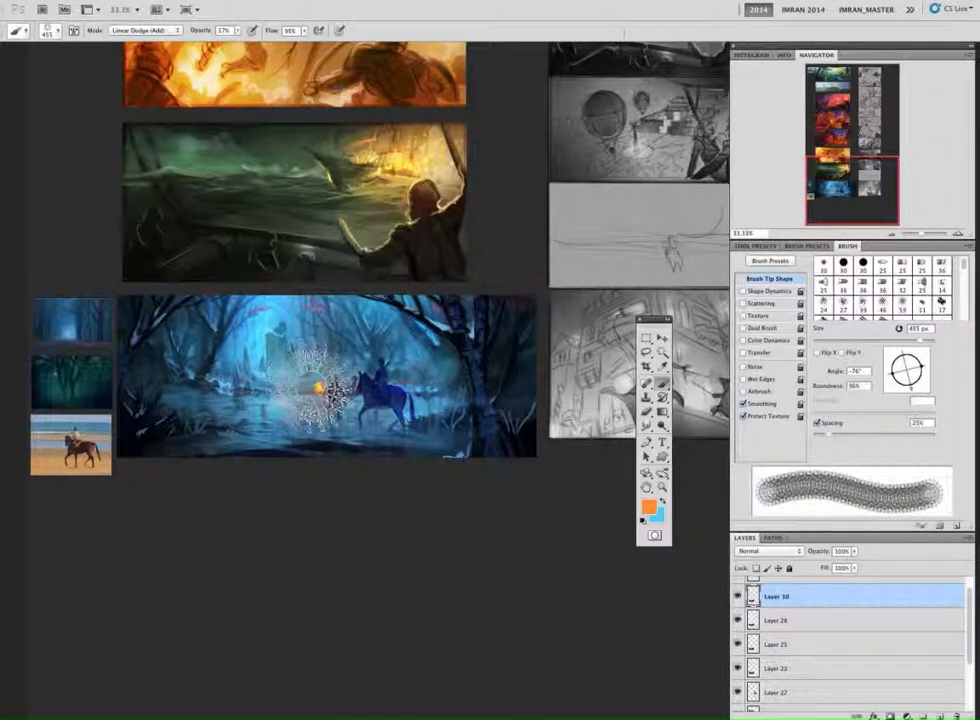
Step: Stamp glowing orange pattern detail onto the central ruins with the disk brush at 145 px and 49% opacity
{"action": "right_click", "coordinate": [328, 486]}
{"action": "left_click", "coordinate": [468, 385]}
{"action": "left_click", "coordinate": [281, 507]}
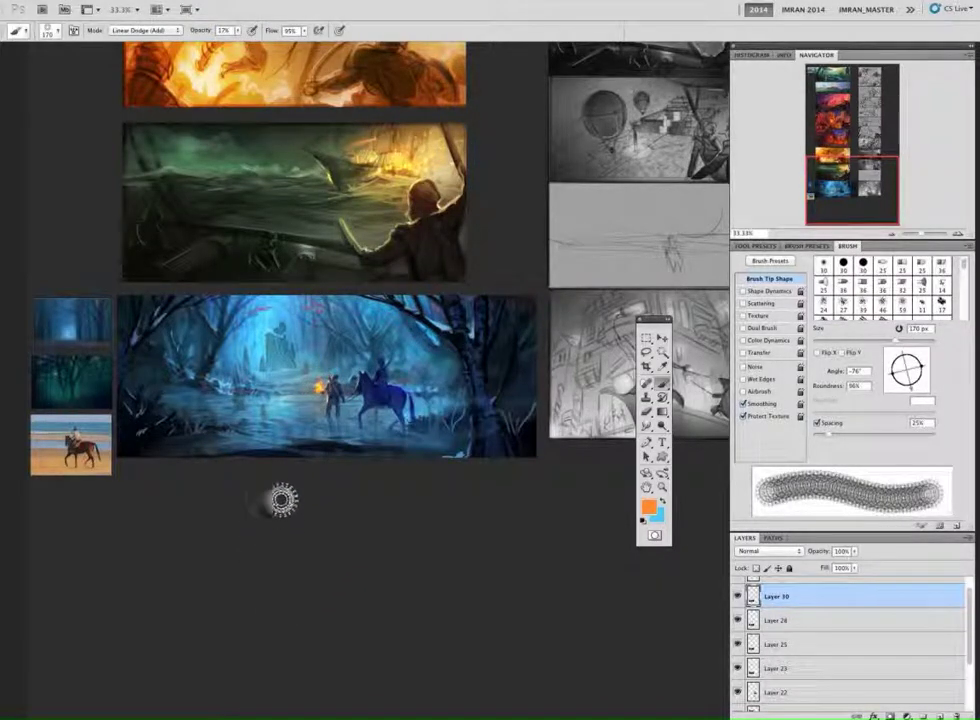
{"action": "left_click_drag", "start_coordinate": [191, 33], "coordinate": [223, 33]}
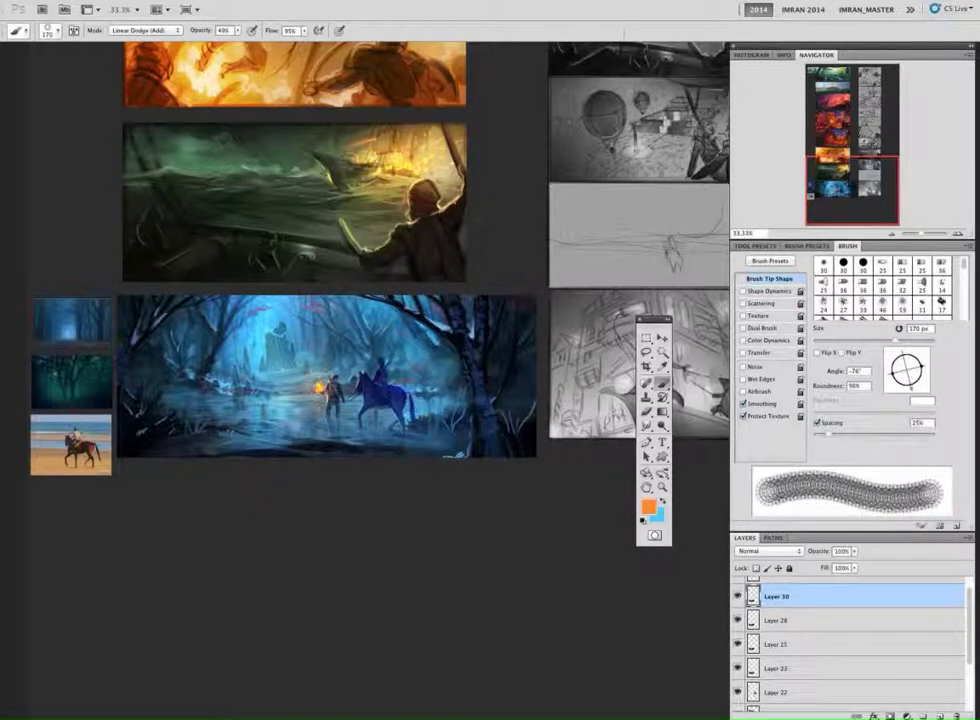
{"action": "right_click", "coordinate": [341, 336]}
{"action": "left_click_drag", "start_coordinate": [420, 358], "coordinate": [408, 358]}
{"action": "key", "text": "Return"}
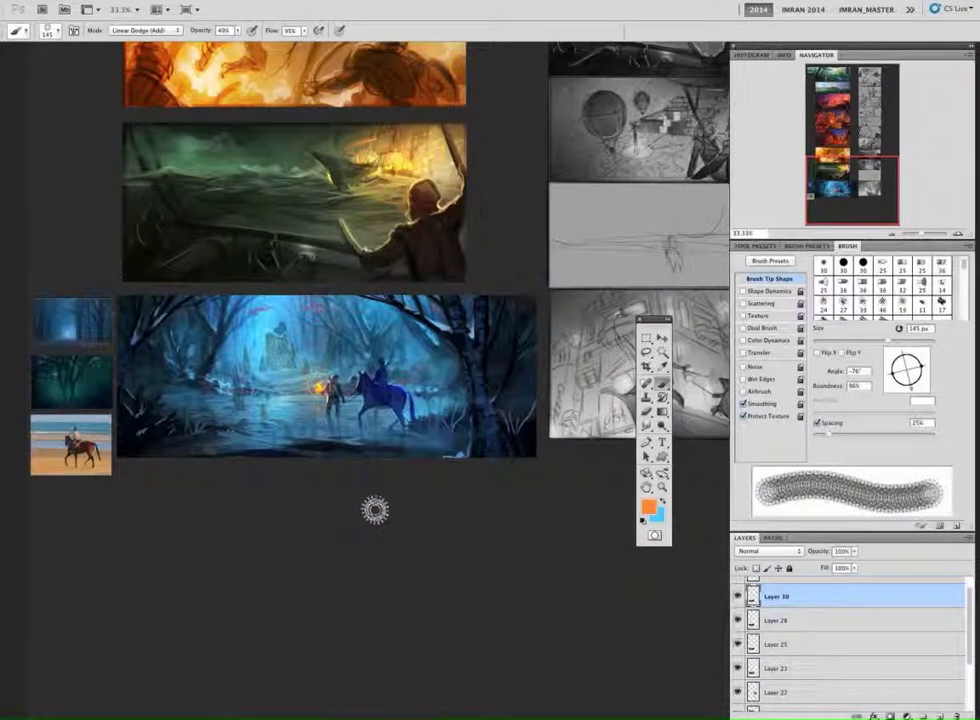
Step: Add faint orange pattern texture around the ruins and water with the disk brush at 195 px and 10% opacity
{"action": "left_click_drag", "start_coordinate": [205, 31], "coordinate": [191, 31]}
{"action": "right_click", "coordinate": [339, 448]}
{"action": "left_click_drag", "start_coordinate": [441, 384], "coordinate": [449, 384]}
{"action": "key", "text": "Return"}
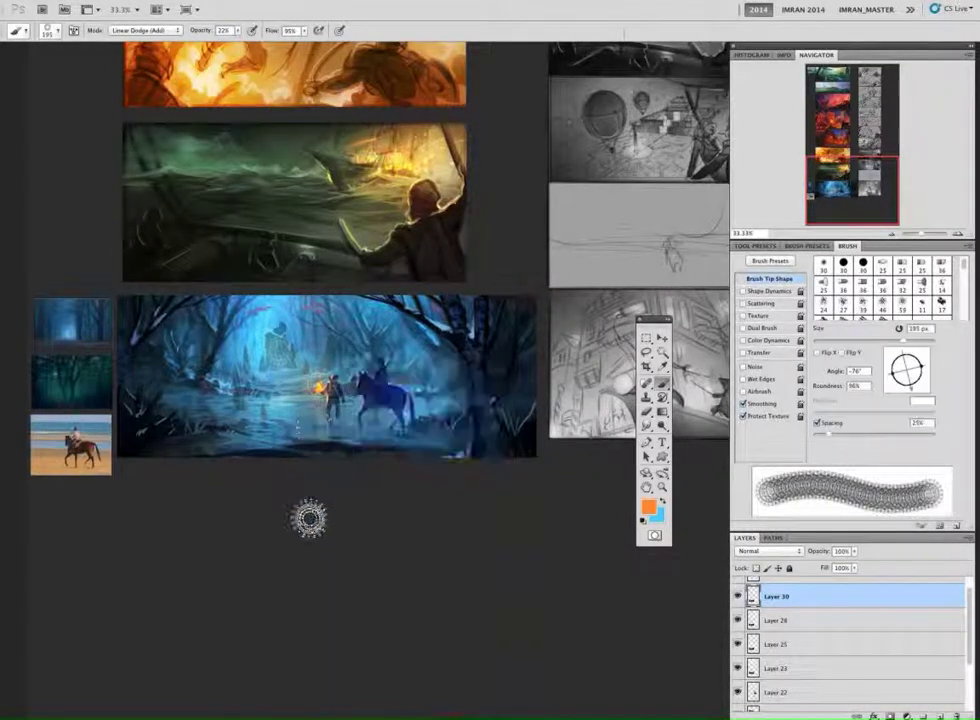
{"action": "left_click_drag", "start_coordinate": [239, 31], "coordinate": [233, 31]}
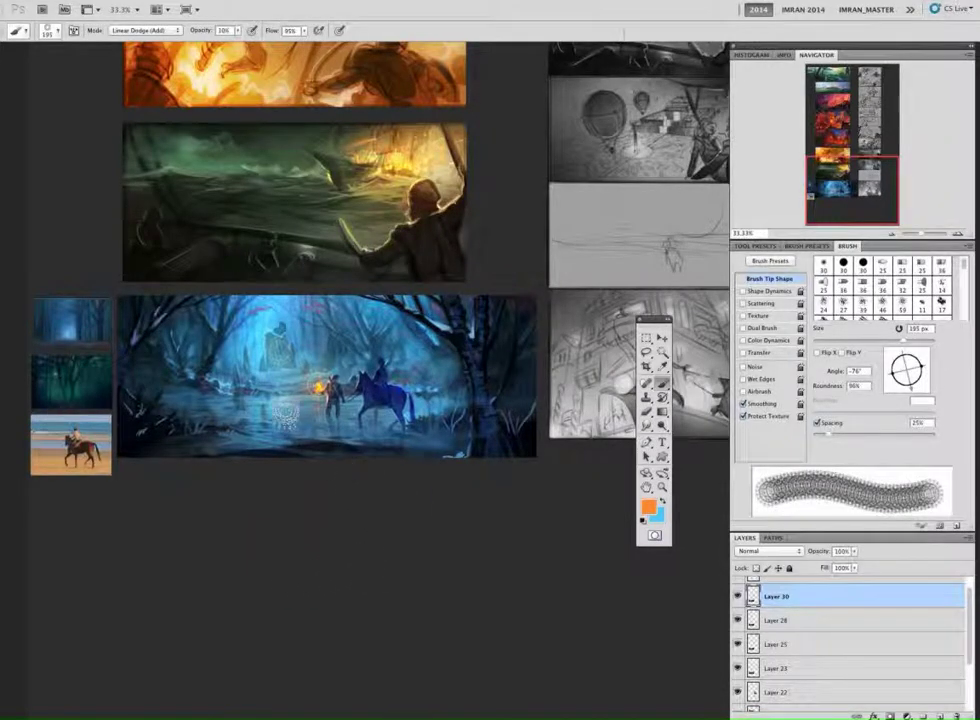
{"action": "left_click_drag", "start_coordinate": [284, 575], "coordinate": [347, 552]}
{"action": "left_click", "coordinate": [739, 598]}
{"action": "left_click_drag", "start_coordinate": [532, 551], "coordinate": [483, 579]}
Step: Switch back to the Alpha Gouache Filberts 1 brush with a sampled pale teal at 23% opacity
{"action": "left_click", "coordinate": [756, 246]}
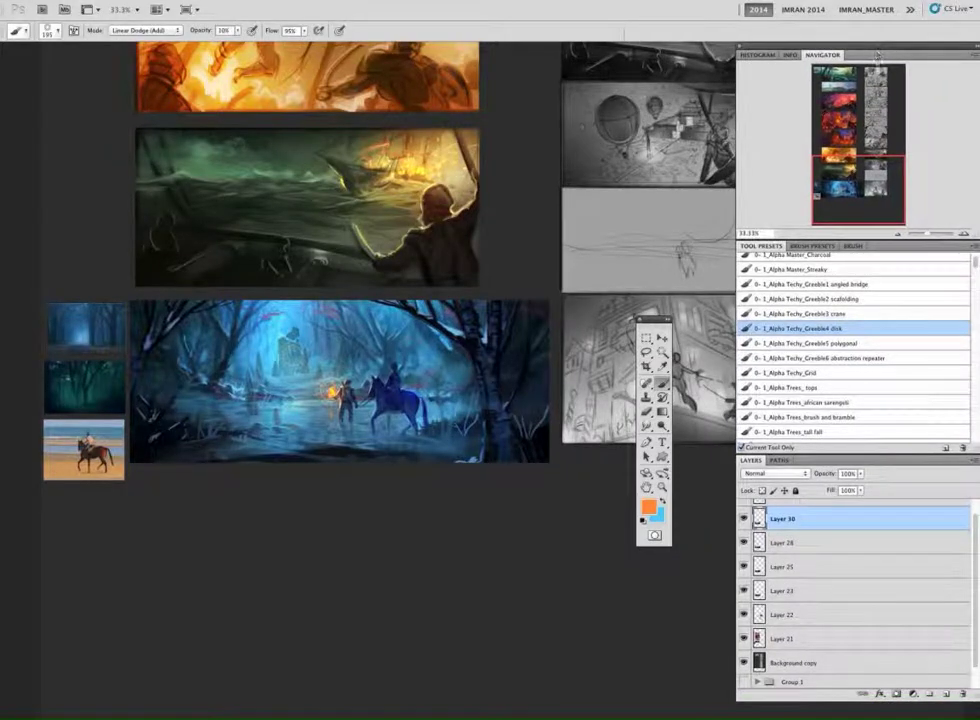
{"action": "left_click", "coordinate": [866, 285]}
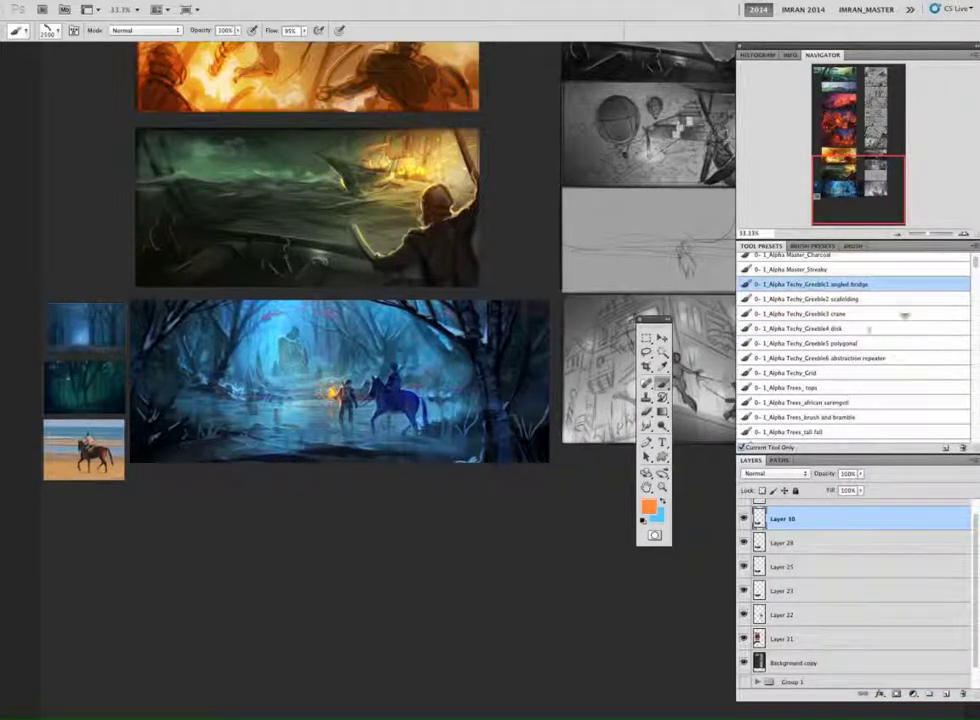
{"action": "scroll", "coordinate": [850, 300], "scroll_direction": "up", "scroll_amount": 3}
{"action": "left_click", "coordinate": [838, 318]}
{"action": "left_click", "coordinate": [320, 400], "text": "alt"}
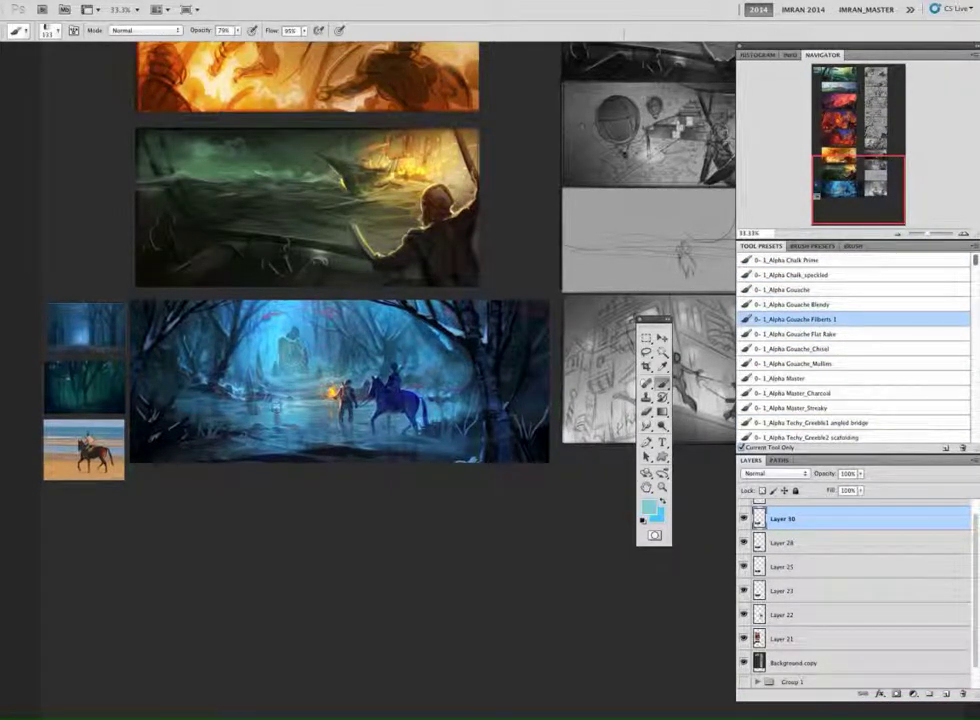
{"action": "left_click_drag", "start_coordinate": [203, 31], "coordinate": [182, 37]}
Step: Paint soft light blue strokes across the water and shoreline below the ruins, reducing the brush to 45 px
{"action": "right_click", "coordinate": [350, 468]}
{"action": "left_click_drag", "start_coordinate": [440, 384], "coordinate": [408, 384]}
{"action": "left_click_drag", "start_coordinate": [298, 407], "coordinate": [246, 411]}
{"action": "right_click", "coordinate": [302, 408]}
{"action": "left_click_drag", "start_coordinate": [356, 384], "coordinate": [350, 384]}
{"action": "type", "text": "45"}
{"action": "key", "text": "Return"}
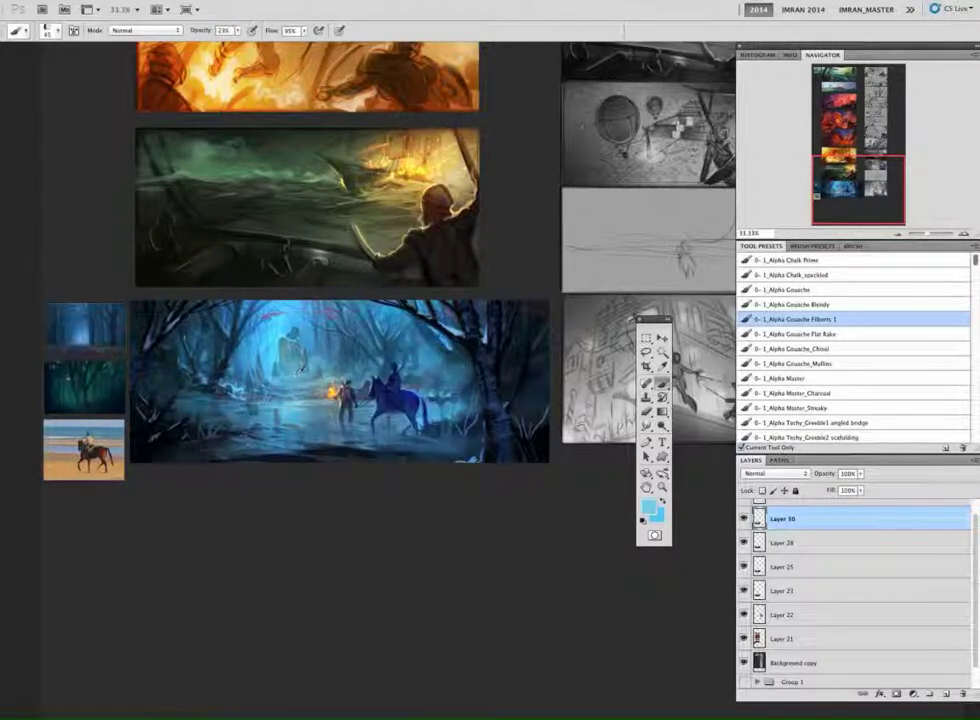
{"action": "left_click", "coordinate": [262, 374], "text": "alt"}
{"action": "left_click_drag", "start_coordinate": [207, 390], "coordinate": [245, 394]}
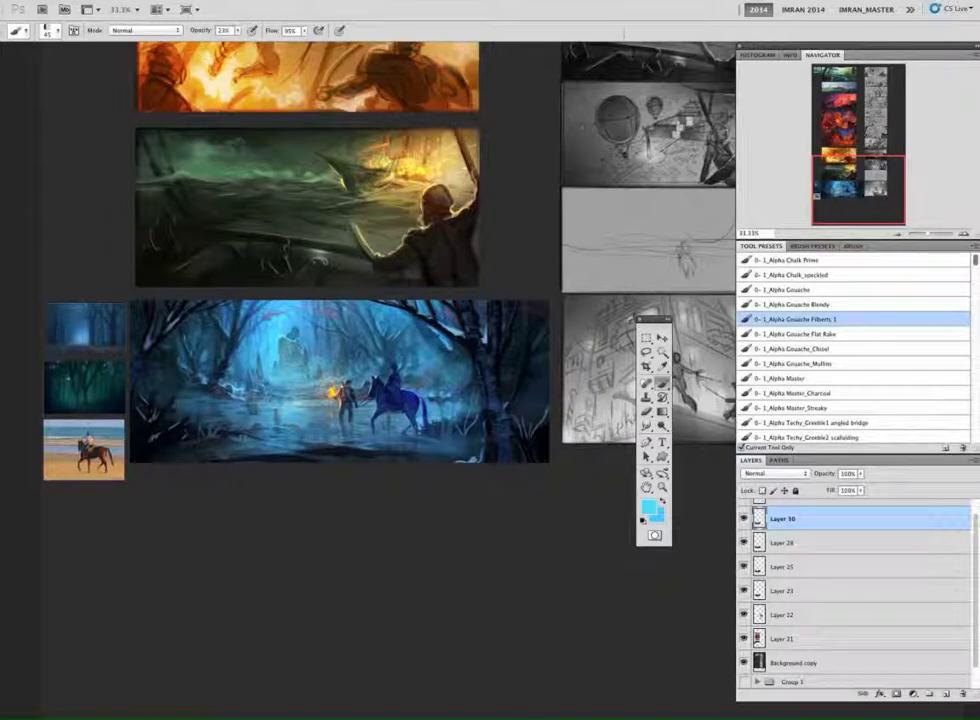
Step: Add a small orange light atop the central ruins, with the brush at 100% opacity and sizes 28 px and 13 px
{"action": "left_click_drag", "start_coordinate": [203, 31], "coordinate": [289, 31]}
{"action": "right_click", "coordinate": [304, 303]}
{"action": "left_click_drag", "start_coordinate": [347, 332], "coordinate": [340, 333]}
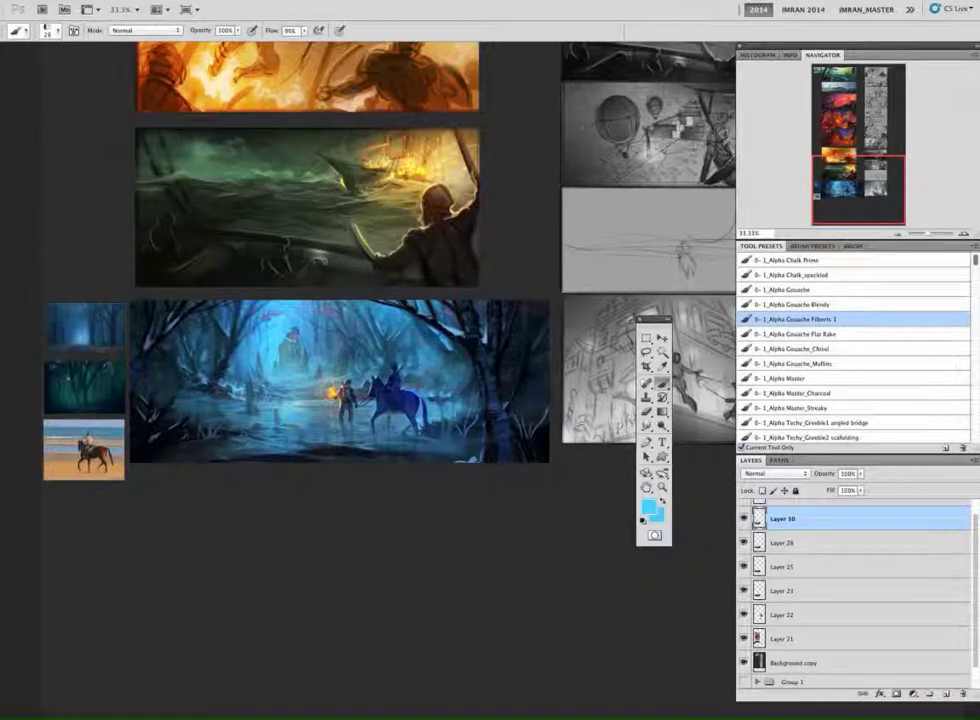
{"action": "left_click", "coordinate": [333, 393], "text": "alt"}
{"action": "right_click", "coordinate": [322, 325]}
{"action": "key", "text": "Return"}
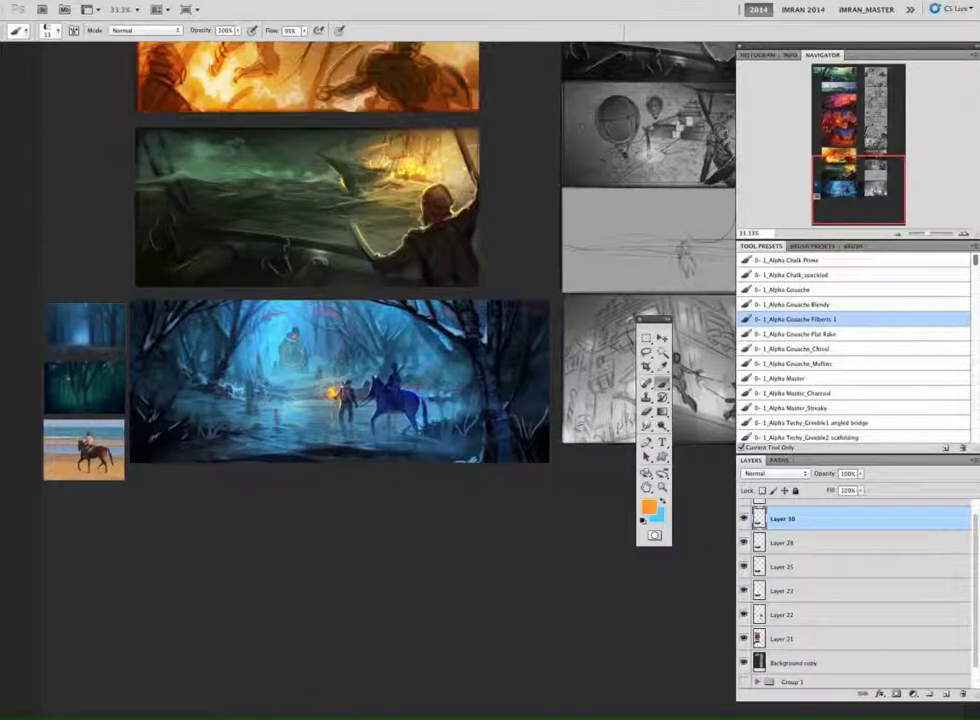
Step: Paint architectural detail onto the central ruins with sampled blue tones at 13 px
{"action": "left_click", "coordinate": [290, 345], "text": "alt"}
{"action": "left_click_drag", "start_coordinate": [287, 348], "coordinate": [297, 362]}
{"action": "left_click", "coordinate": [305, 345], "text": "alt"}
{"action": "left_click", "coordinate": [296, 344], "text": "alt"}
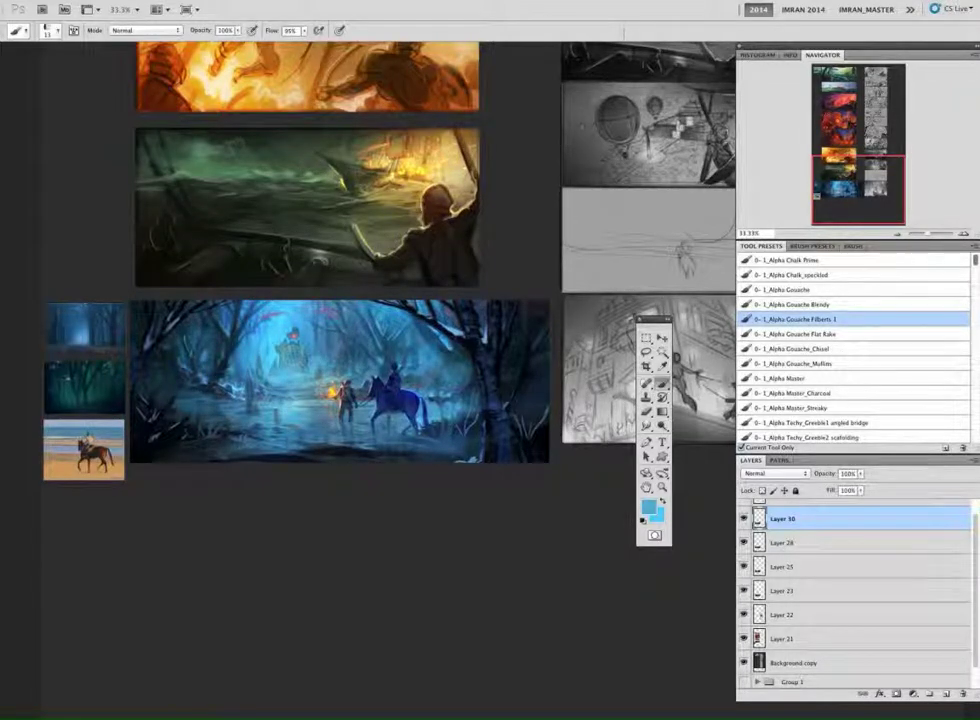
Step: Touch up the torch flame and torch bearer with colours sampled from the fire and the dark figure
{"action": "left_click", "coordinate": [322, 358], "text": "alt"}
{"action": "left_click", "coordinate": [497, 389], "text": "alt"}
{"action": "left_click", "coordinate": [333, 393], "text": "alt"}
{"action": "left_click", "coordinate": [330, 390], "text": "alt"}
{"action": "left_click", "coordinate": [332, 392], "text": "alt"}
{"action": "left_click", "coordinate": [332, 392], "text": "alt"}
{"action": "left_click", "coordinate": [331, 393], "text": "alt"}
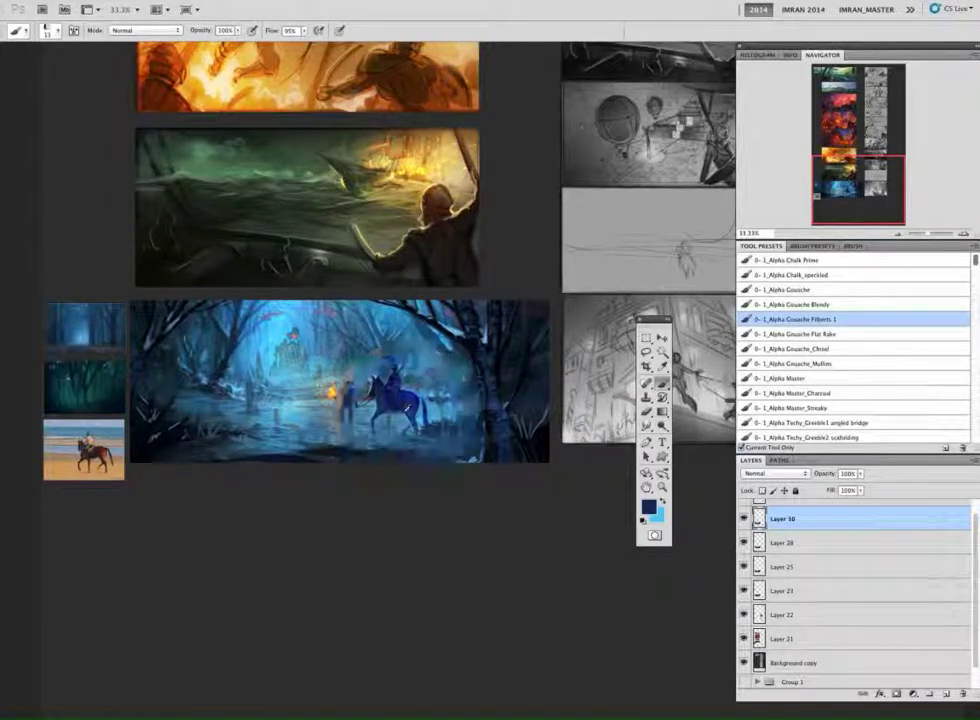
{"action": "left_click", "coordinate": [349, 391], "text": "alt"}
{"action": "mouse_move", "coordinate": [347, 385]}
{"action": "left_mouse_down"}
{"action": "mouse_move", "coordinate": [349, 406]}
{"action": "mouse_move", "coordinate": [410, 387]}
{"action": "left_mouse_up"}
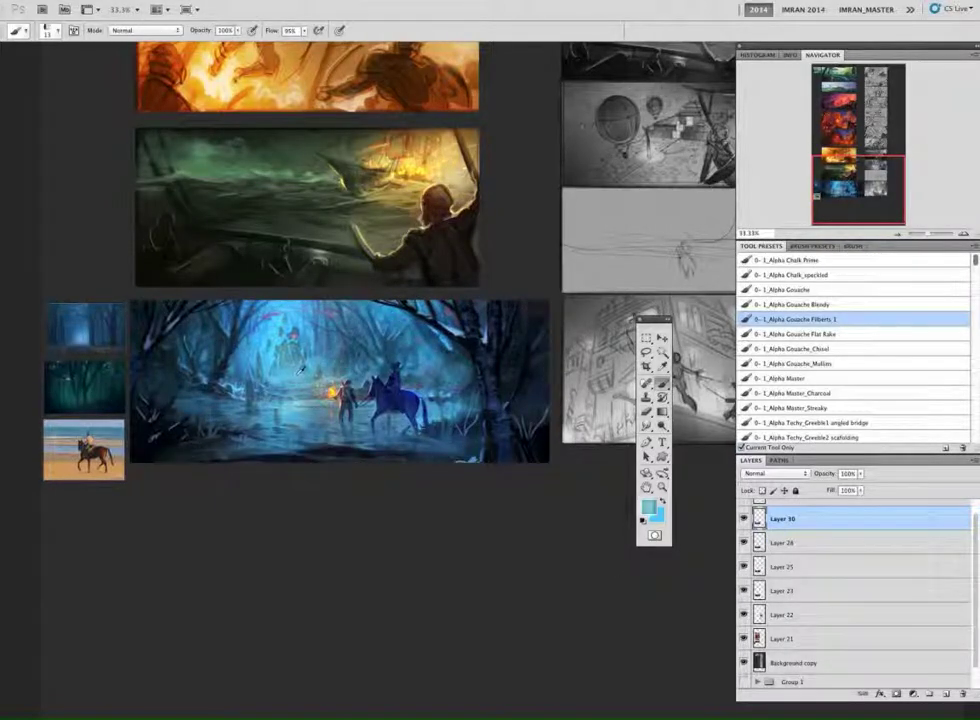
Step: Paint small dark teal silhouettes along the shoreline below the ruins, using colours sampled from the misty background
{"action": "left_click", "coordinate": [309, 370], "text": "alt"}
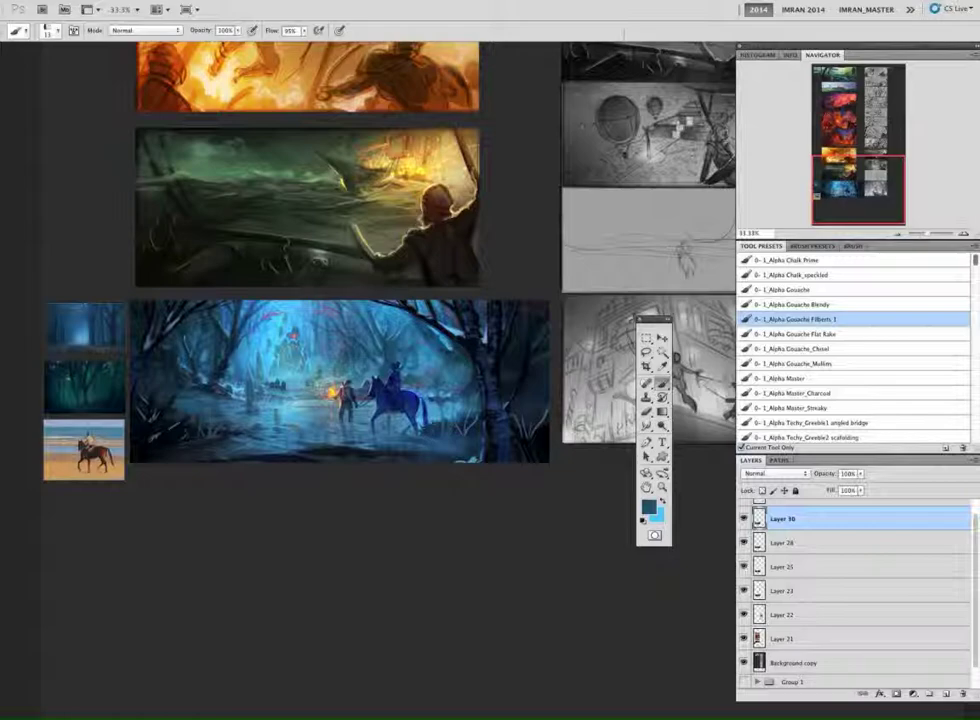
{"action": "left_click", "coordinate": [298, 376], "text": "alt"}
{"action": "key", "text": "x"}
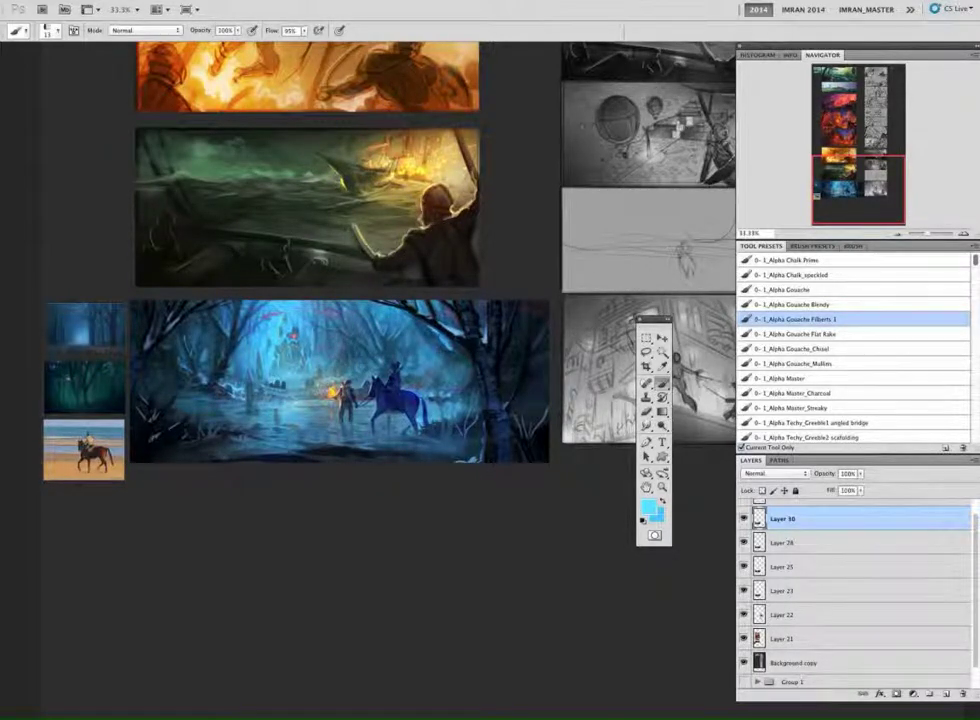
Step: Add small warm light accents around the shoreline and ruins with yellow sampled from the torch flame
{"action": "left_click", "coordinate": [492, 395], "text": "alt"}
{"action": "left_click", "coordinate": [301, 391], "text": "alt"}
{"action": "left_click", "coordinate": [287, 349], "text": "alt"}
{"action": "left_click", "coordinate": [333, 393], "text": "alt"}
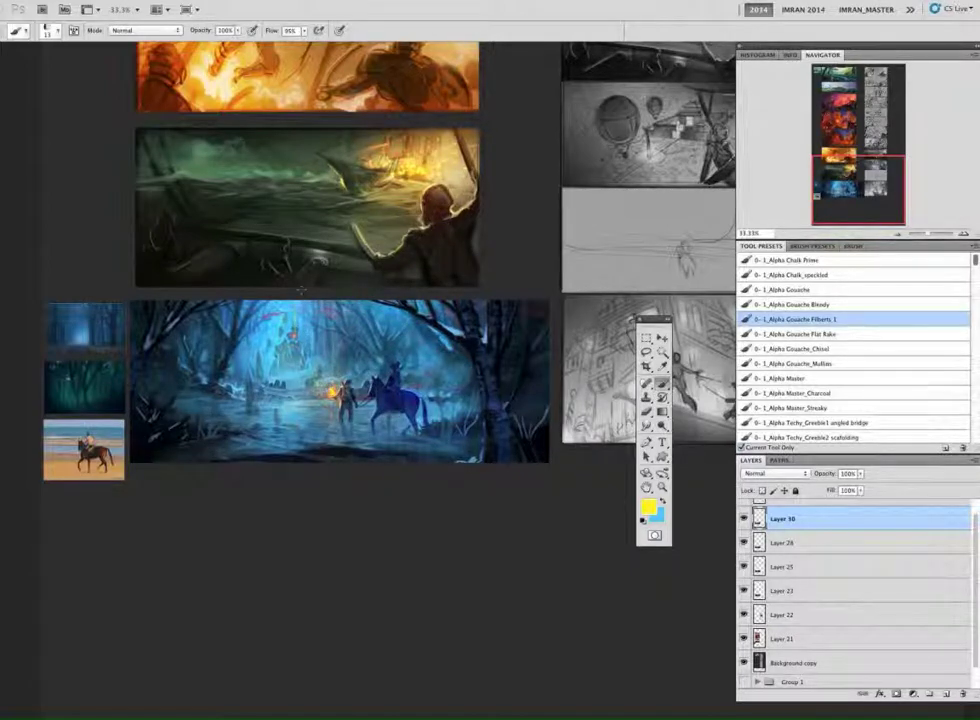
Step: Tint the horse rider with hot pink (#ff167e) at 27% brush opacity
{"action": "left_click_drag", "start_coordinate": [397, 532], "coordinate": [391, 548]}
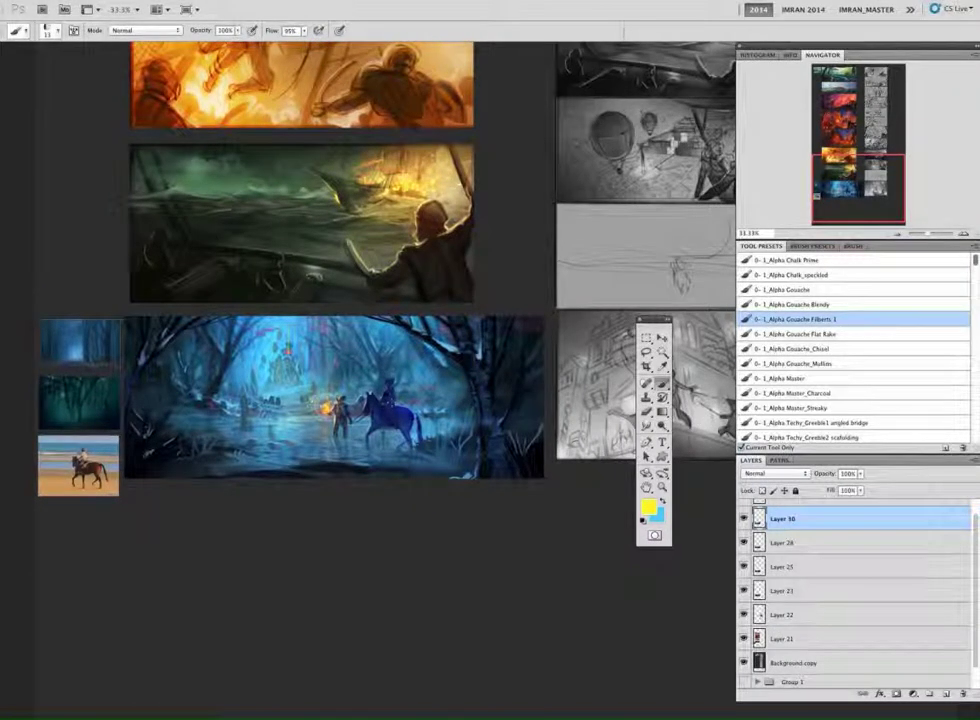
{"action": "left_click", "coordinate": [649, 507]}
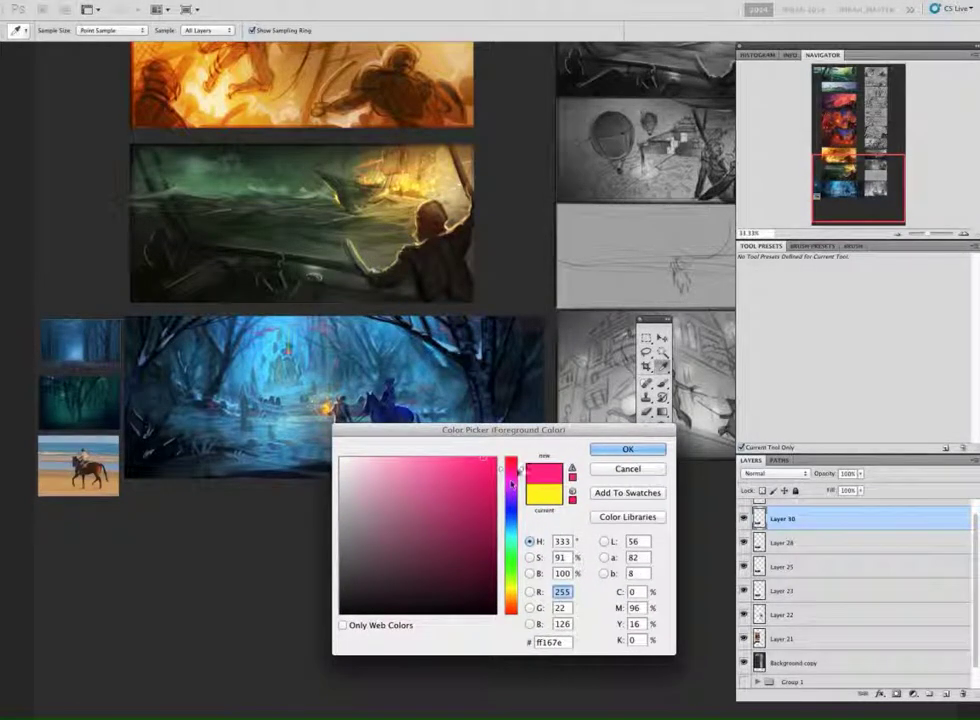
{"action": "key", "text": "Return"}
{"action": "key", "text": "2"}
{"action": "key", "text": "7"}
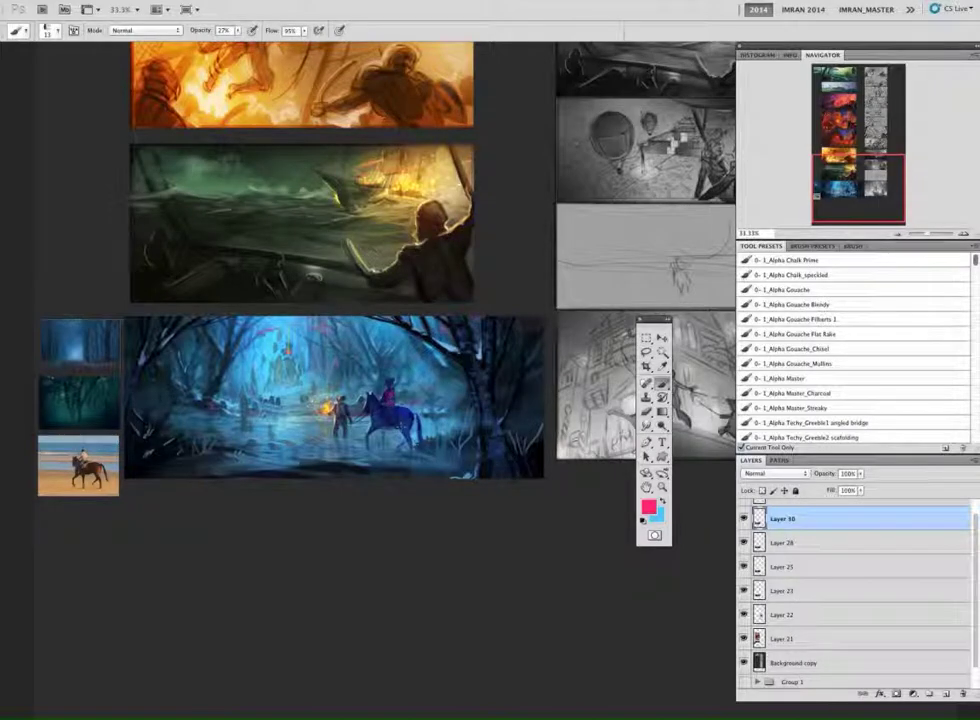
Step: Blend the rider and horse at 27% opacity with colours sampled from both, using a brush of about 15 px
{"action": "left_click", "coordinate": [393, 412], "text": "alt"}
{"action": "right_click", "coordinate": [402, 412]}
{"action": "key", "text": "Return"}
{"action": "left_click", "coordinate": [389, 383], "text": "alt"}
{"action": "right_click", "coordinate": [389, 402]}
{"action": "left_click", "coordinate": [430, 389]}
{"action": "left_click", "coordinate": [389, 387]}
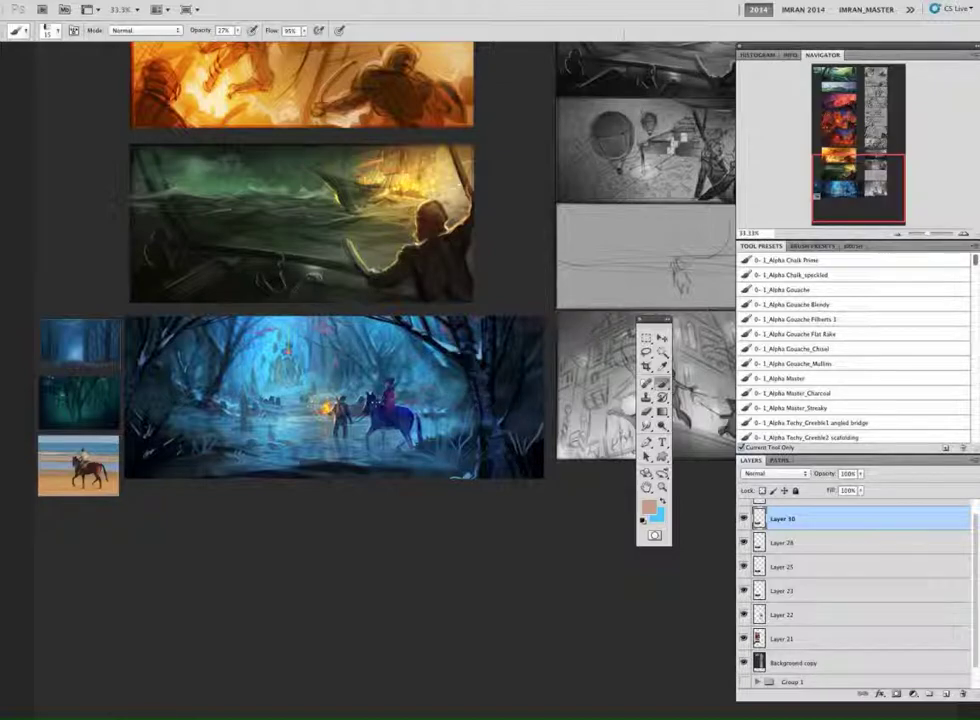
{"action": "left_click", "coordinate": [392, 425], "text": "alt"}
{"action": "left_click_drag", "start_coordinate": [429, 387], "coordinate": [427, 387]}
{"action": "key", "text": "Return"}
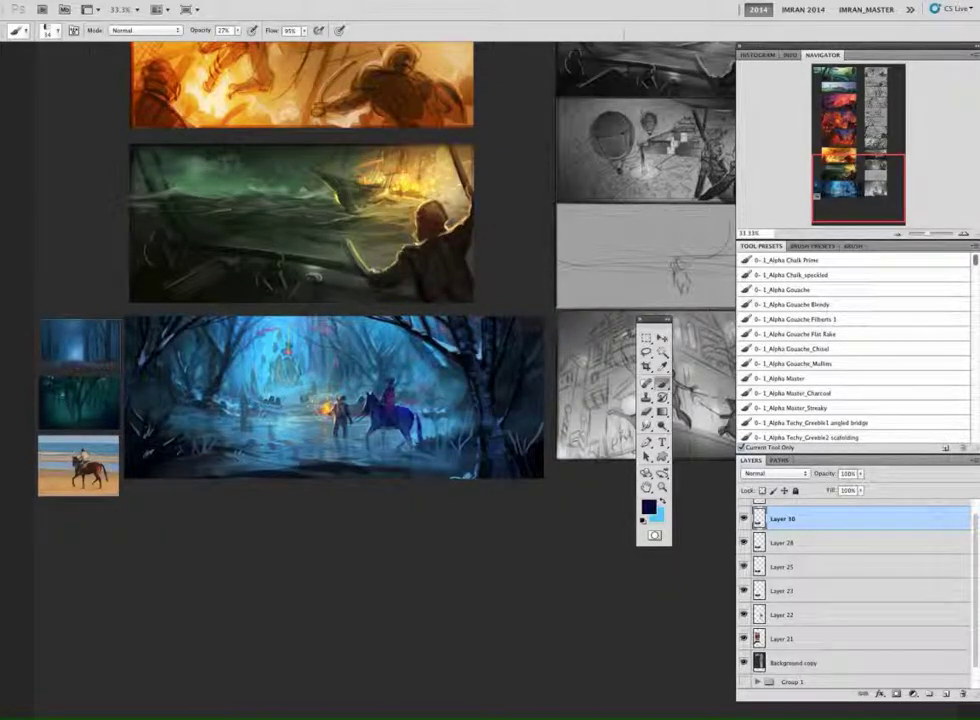
Step: Sharpen the horse and rider shapes with sampled navy and mid blue at 100% opacity and 11 px
{"action": "left_click", "coordinate": [496, 389], "text": "alt"}
{"action": "left_click_drag", "start_coordinate": [391, 579], "coordinate": [416, 573]}
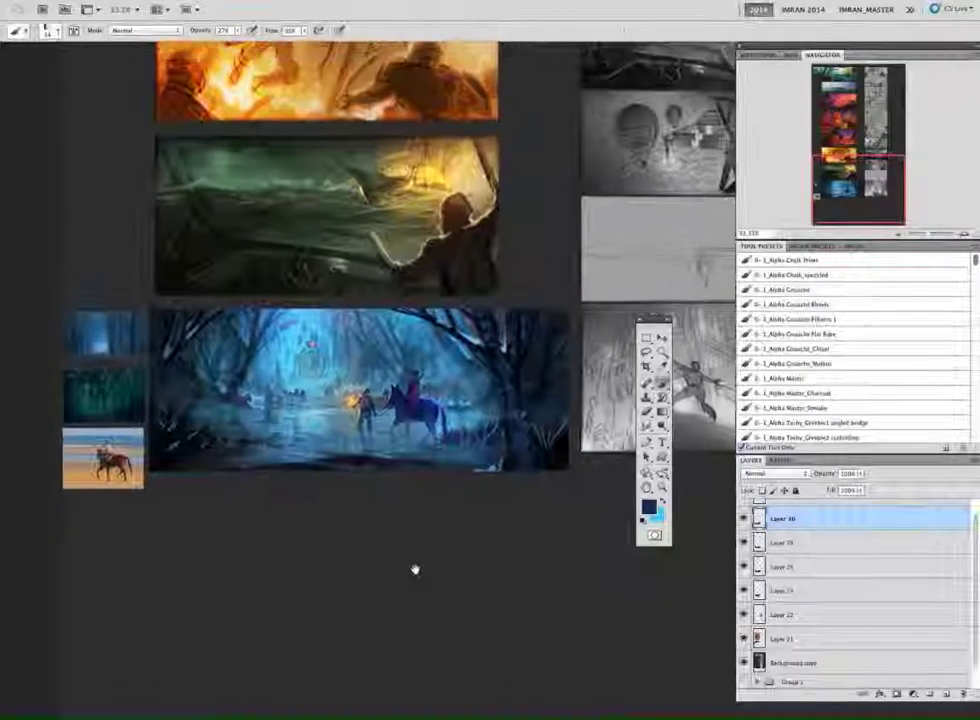
{"action": "left_click", "coordinate": [497, 388], "text": "alt"}
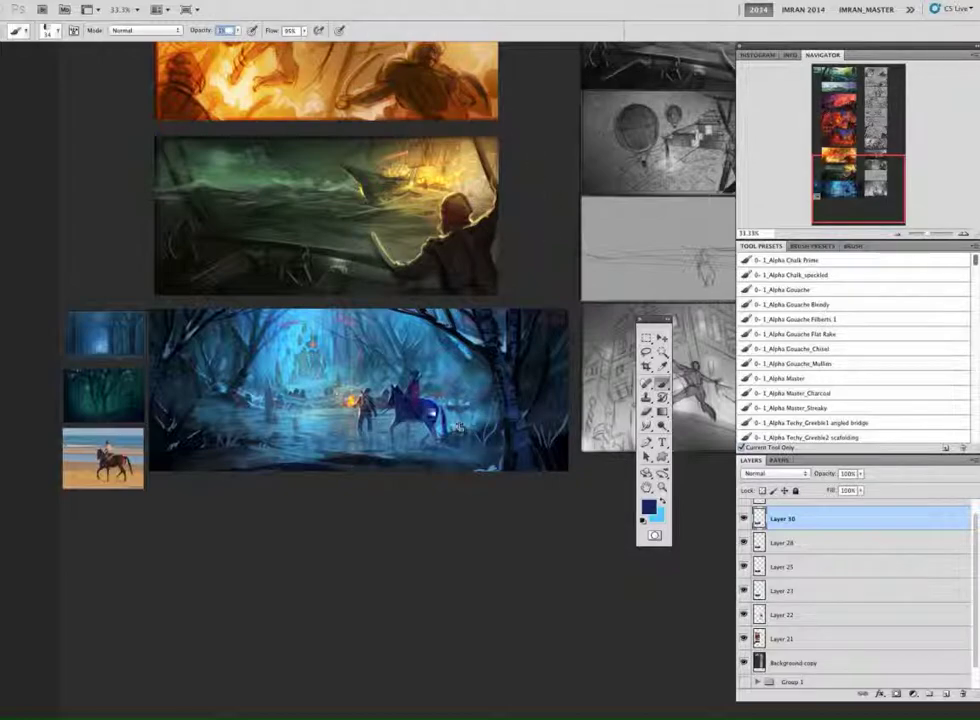
{"action": "key", "text": "0"}
{"action": "right_click", "coordinate": [440, 402]}
{"action": "left_click_drag", "start_coordinate": [473, 390], "coordinate": [459, 390]}
{"action": "left_click", "coordinate": [409, 412]}
{"action": "left_click", "coordinate": [497, 388], "text": "alt"}
{"action": "left_click", "coordinate": [454, 394], "text": "alt"}
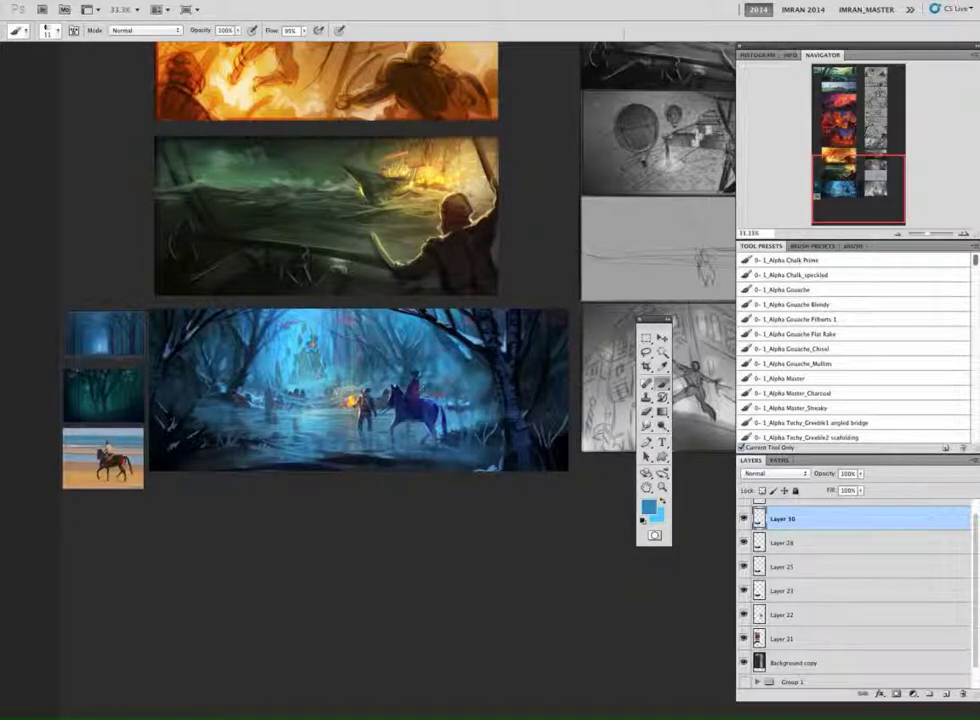
Step: Refine the rider's figure and edges with sampled pale yellow, dark purple and blue tones
{"action": "left_click", "coordinate": [497, 388], "text": "alt"}
{"action": "left_click", "coordinate": [352, 401], "text": "alt"}
{"action": "left_click", "coordinate": [351, 400], "text": "alt"}
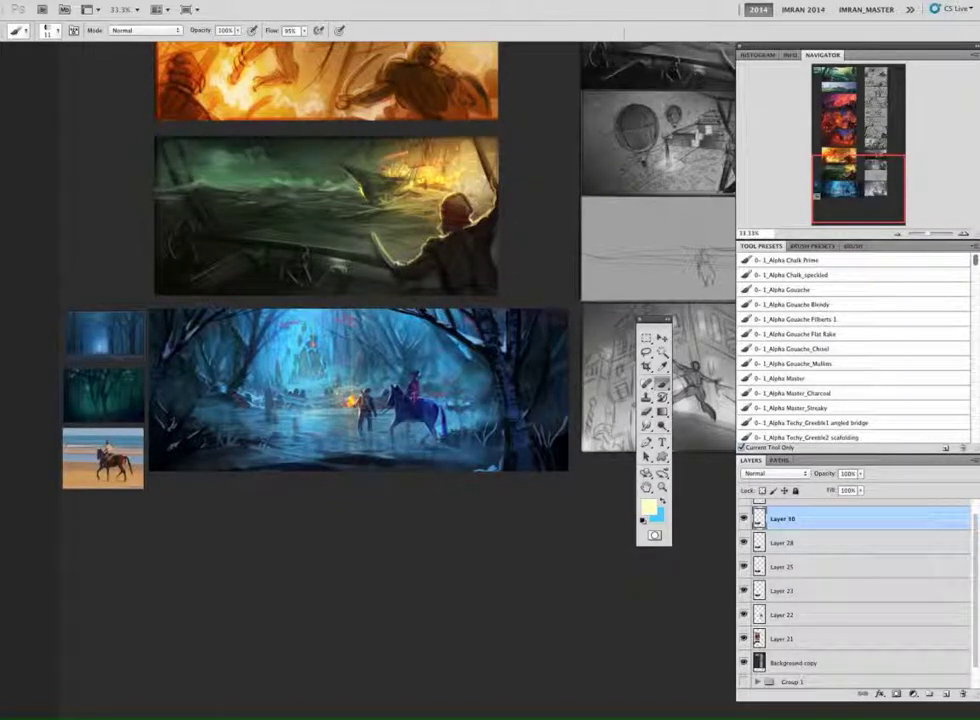
{"action": "left_click", "coordinate": [413, 398], "text": "alt"}
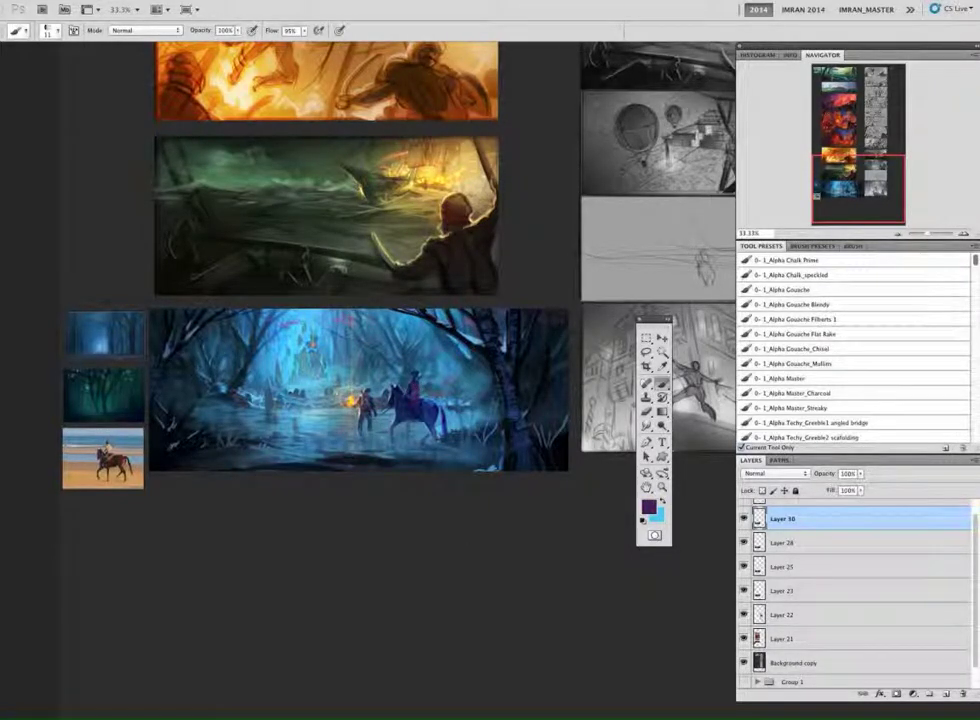
{"action": "left_click", "coordinate": [415, 376], "text": "alt"}
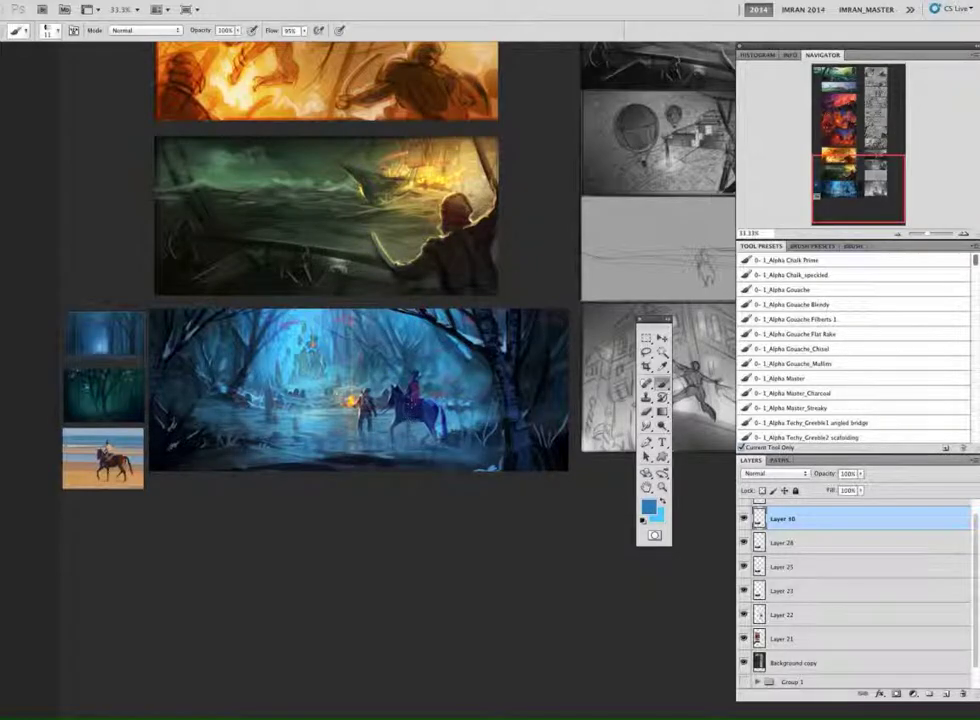
{"action": "left_click", "coordinate": [497, 388], "text": "alt"}
{"action": "left_click", "coordinate": [497, 388], "text": "alt"}
Step: Lasso the rider, copy the figure onto a new layer and scale it down to about 87%
{"action": "key", "text": "l"}
{"action": "key", "text": "super+d"}
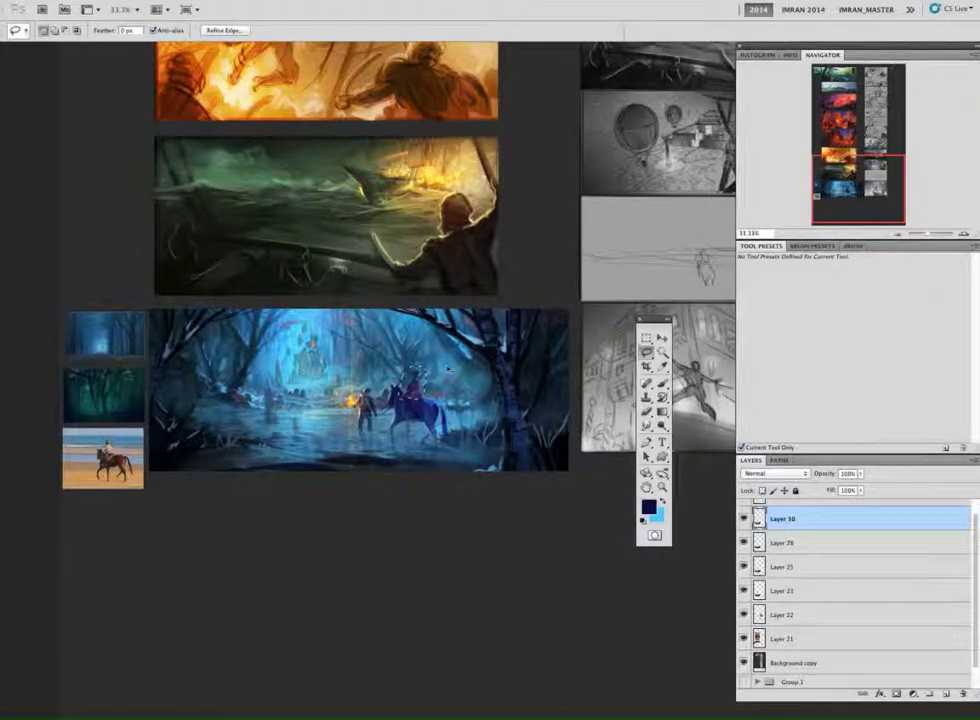
{"action": "key", "text": "ctrl+shift+alt+n"}
{"action": "key", "text": "ctrl+t"}
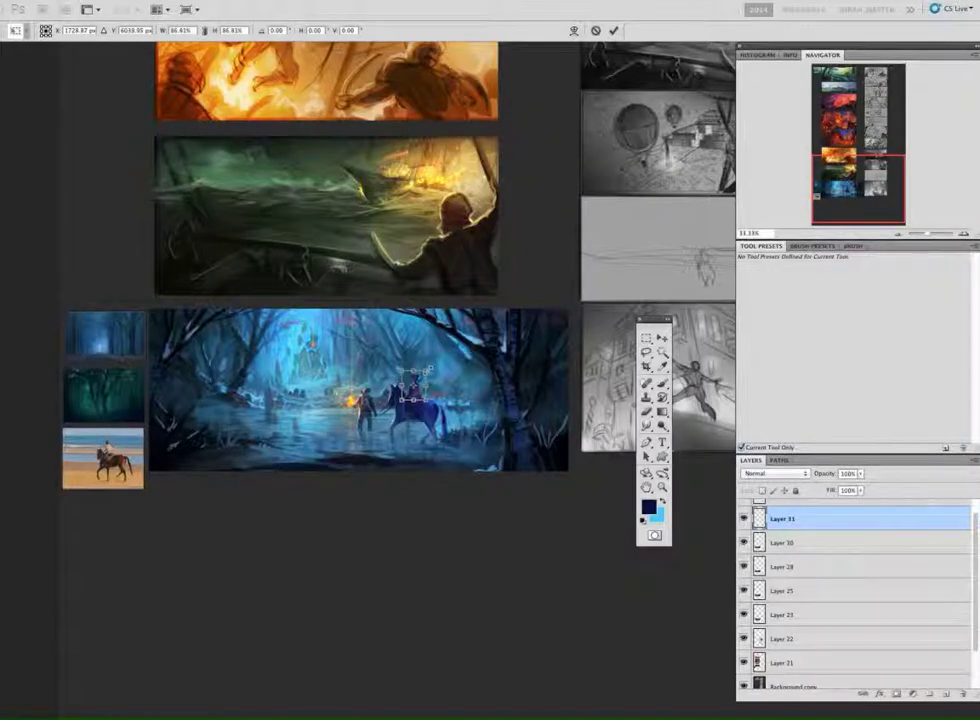
{"action": "key", "text": "Return"}
{"action": "key", "text": "v"}
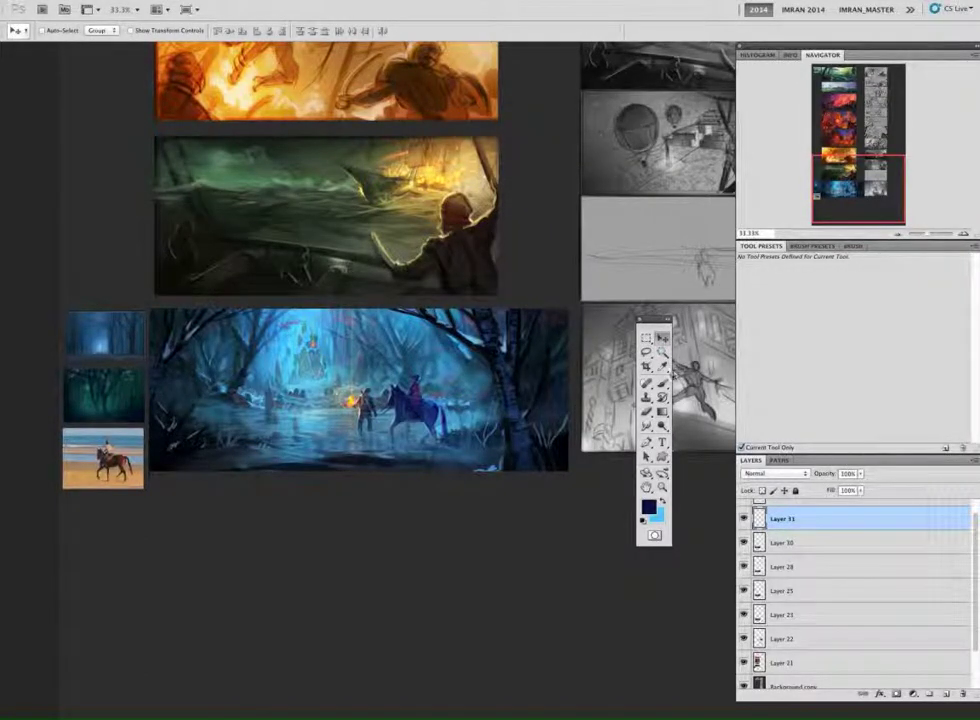
Step: Paint sampled background blues around the shrunken rider to clean up the silhouette
{"action": "key", "text": "b"}
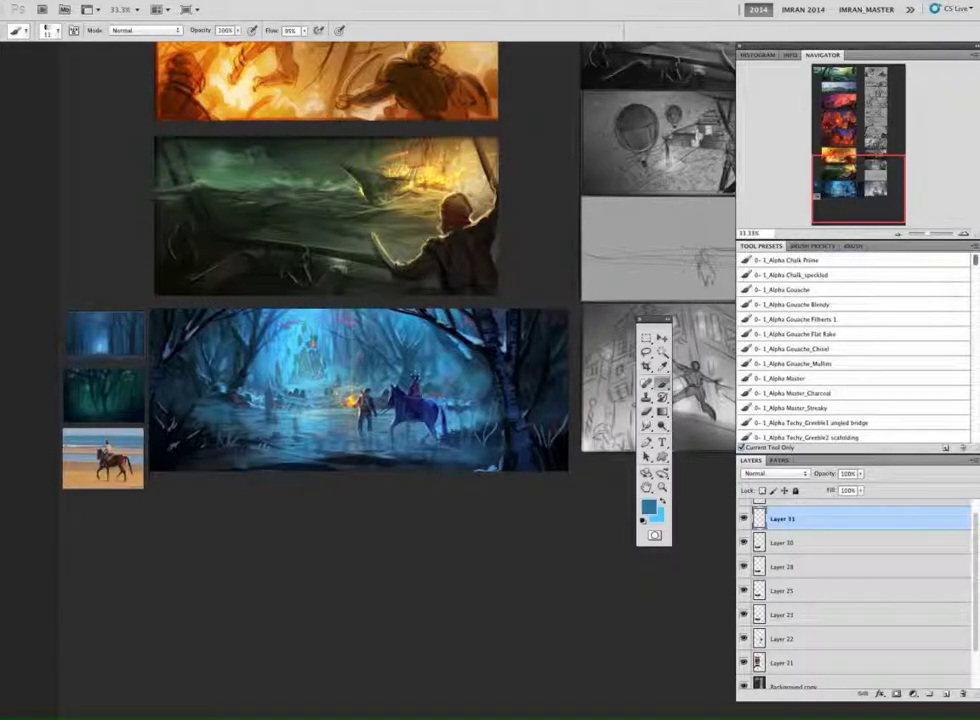
{"action": "left_click", "coordinate": [410, 370], "text": "alt"}
{"action": "left_click", "coordinate": [407, 335], "text": "alt"}
{"action": "left_click", "coordinate": [490, 394], "text": "alt"}
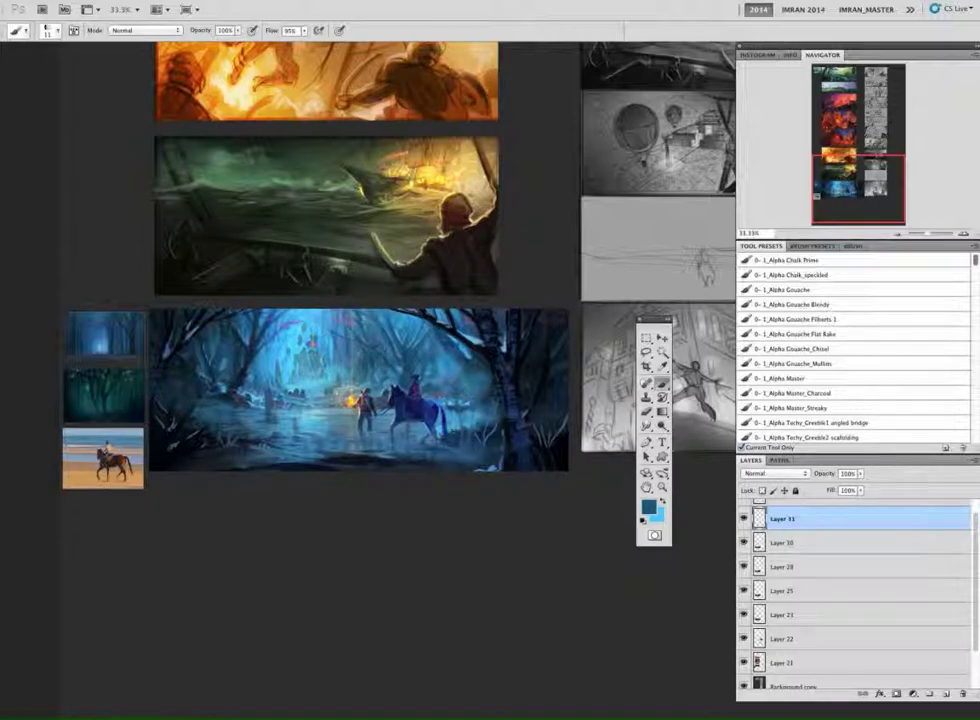
{"action": "left_click", "coordinate": [430, 408], "text": "alt"}
{"action": "left_click", "coordinate": [340, 330], "text": "alt"}
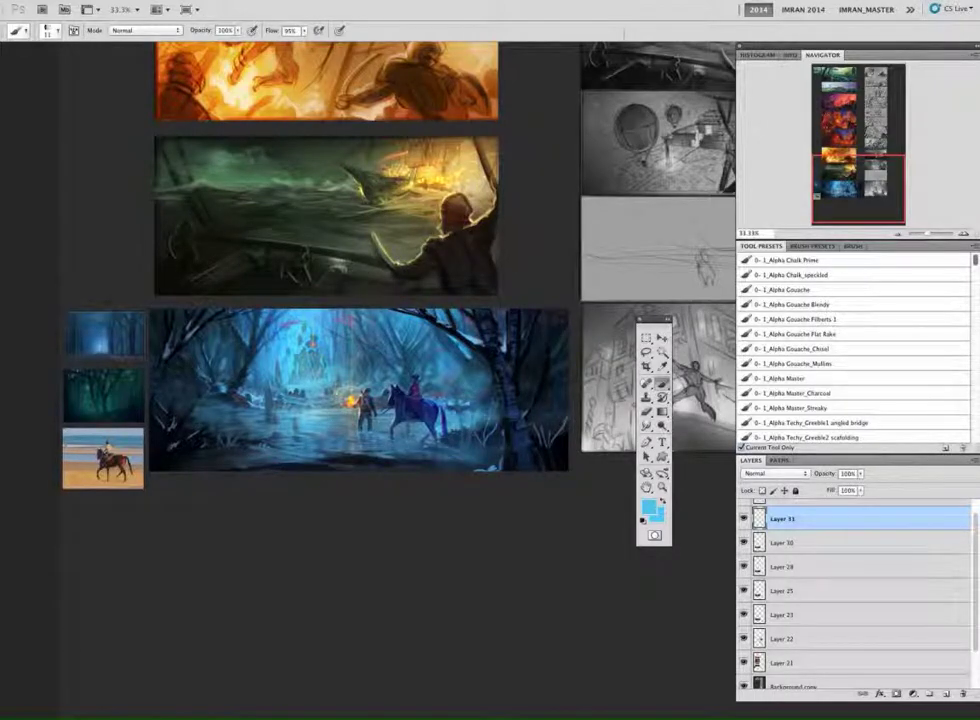
Step: Touch up the horse, central ruins and surrounding mist with blues sampled from those areas
{"action": "left_click", "coordinate": [421, 412], "text": "alt"}
{"action": "left_click", "coordinate": [424, 414], "text": "alt"}
{"action": "left_click", "coordinate": [494, 388], "text": "alt"}
{"action": "left_click", "coordinate": [493, 387], "text": "alt"}
{"action": "left_click", "coordinate": [335, 335], "text": "alt"}
{"action": "left_click", "coordinate": [320, 345], "text": "alt"}
{"action": "left_click", "coordinate": [335, 383], "text": "alt"}
{"action": "left_click", "coordinate": [296, 359], "text": "alt"}
Step: Paint light blue highlights around the shoreline ruins and water with the 11 px brush
{"action": "key", "text": "x"}
{"action": "left_click", "coordinate": [497, 388], "text": "alt"}
{"action": "left_click_drag", "start_coordinate": [502, 383], "coordinate": [492, 394]}
{"action": "left_click", "coordinate": [495, 388], "text": "alt"}
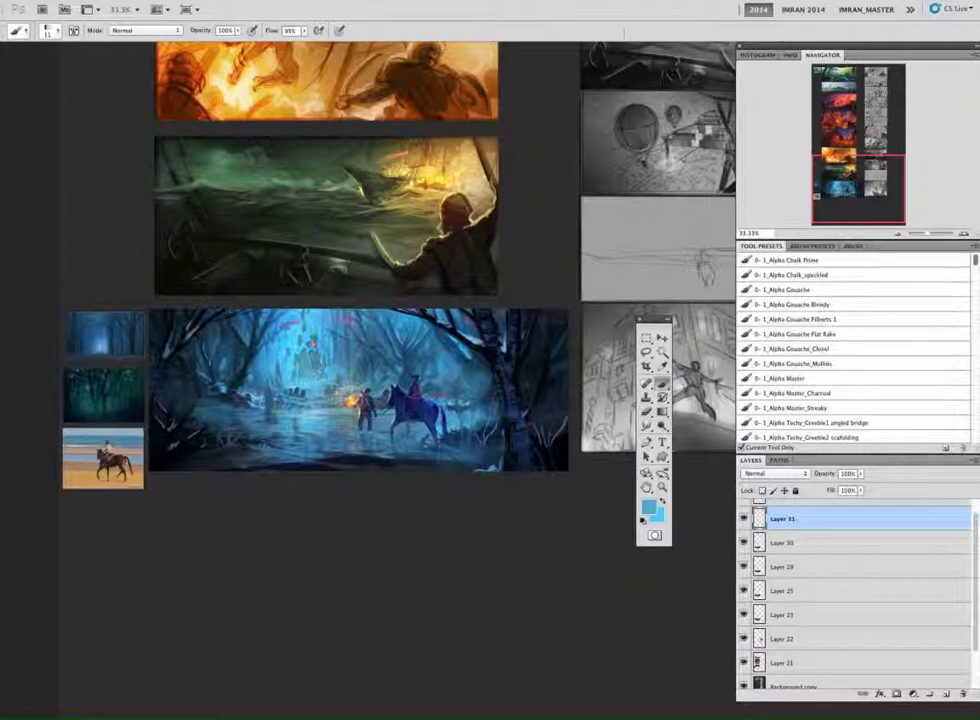
{"action": "left_click", "coordinate": [496, 388], "text": "alt"}
{"action": "left_click", "coordinate": [495, 388], "text": "alt"}
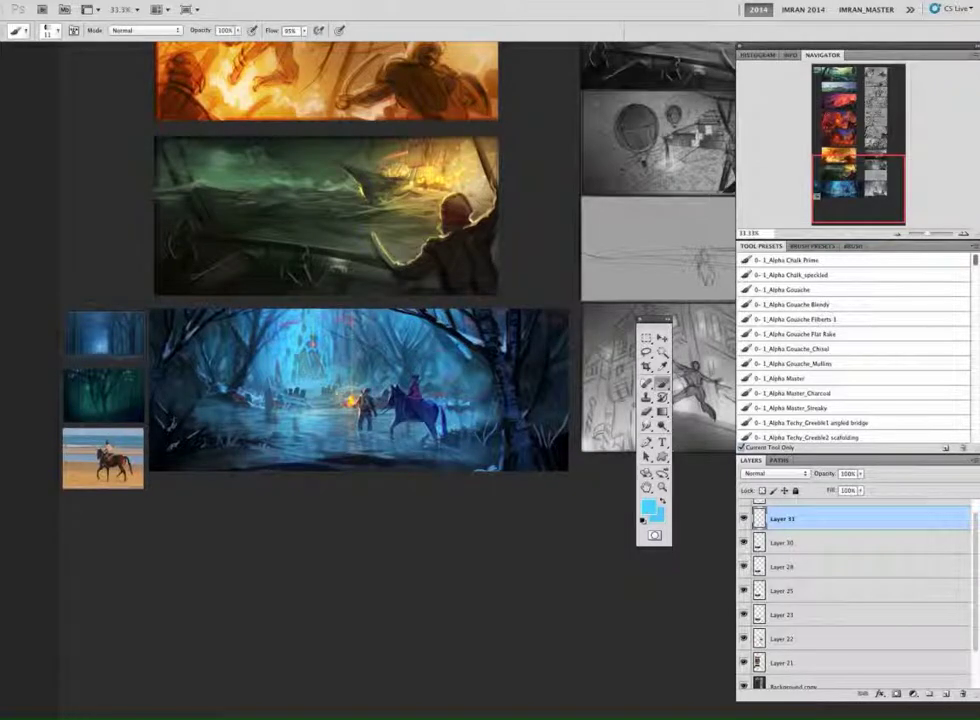
{"action": "left_click", "coordinate": [497, 388], "text": "alt"}
{"action": "left_click", "coordinate": [497, 388], "text": "alt"}
{"action": "left_click", "coordinate": [497, 388], "text": "alt"}
Step: Merge Layer 31 into Layer 30 and hide Layer 28
{"action": "mouse_move", "coordinate": [426, 518]}
{"action": "left_mouse_down"}
{"action": "mouse_move", "coordinate": [474, 562]}
{"action": "mouse_move", "coordinate": [430, 563]}
{"action": "left_mouse_up"}
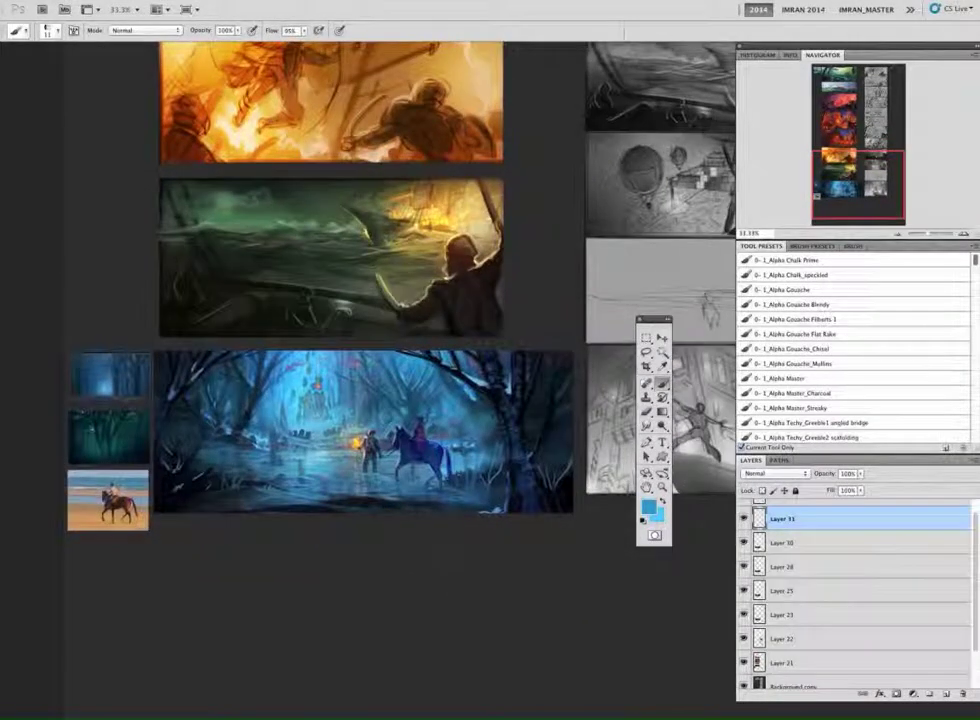
{"action": "key", "text": "super+e"}
{"action": "left_click", "coordinate": [744, 522]}
{"action": "left_click", "coordinate": [744, 543]}
{"action": "left_click", "coordinate": [745, 522]}
{"action": "left_click", "coordinate": [745, 524]}
{"action": "left_click", "coordinate": [745, 524]}
{"action": "left_click", "coordinate": [743, 519]}
Step: Duplicate Layer 30 and soften the copy with the Blur tool at 57% strength
{"action": "key", "text": "ctrl+j"}
{"action": "left_click", "coordinate": [759, 512], "text": "ctrl"}
{"action": "key", "text": "super+d"}
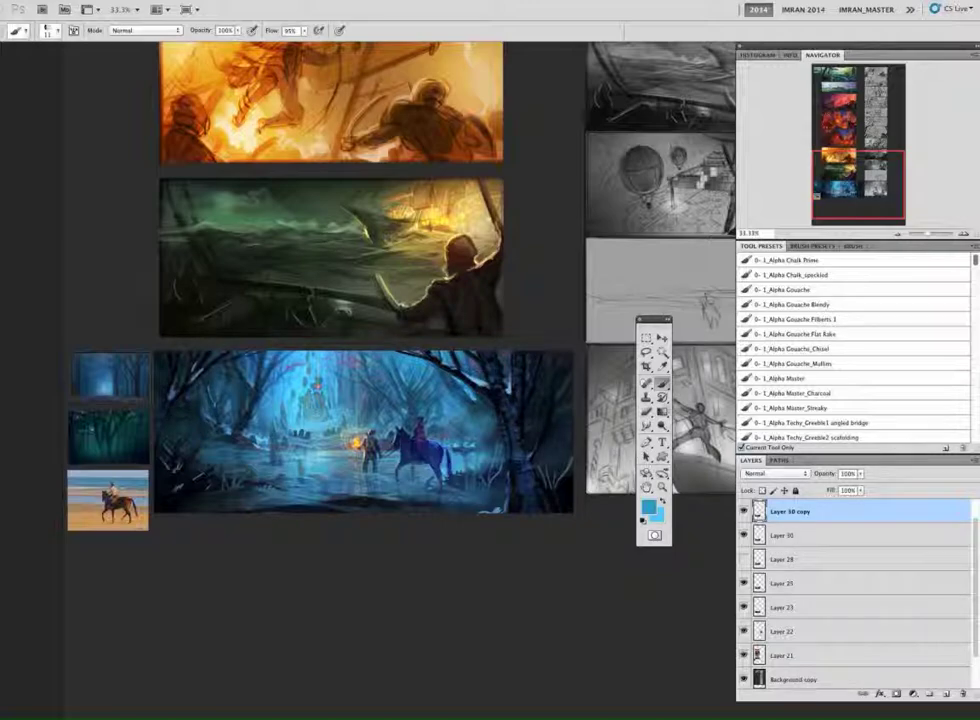
{"action": "left_click", "coordinate": [647, 413]}
{"action": "left_click", "coordinate": [647, 430]}
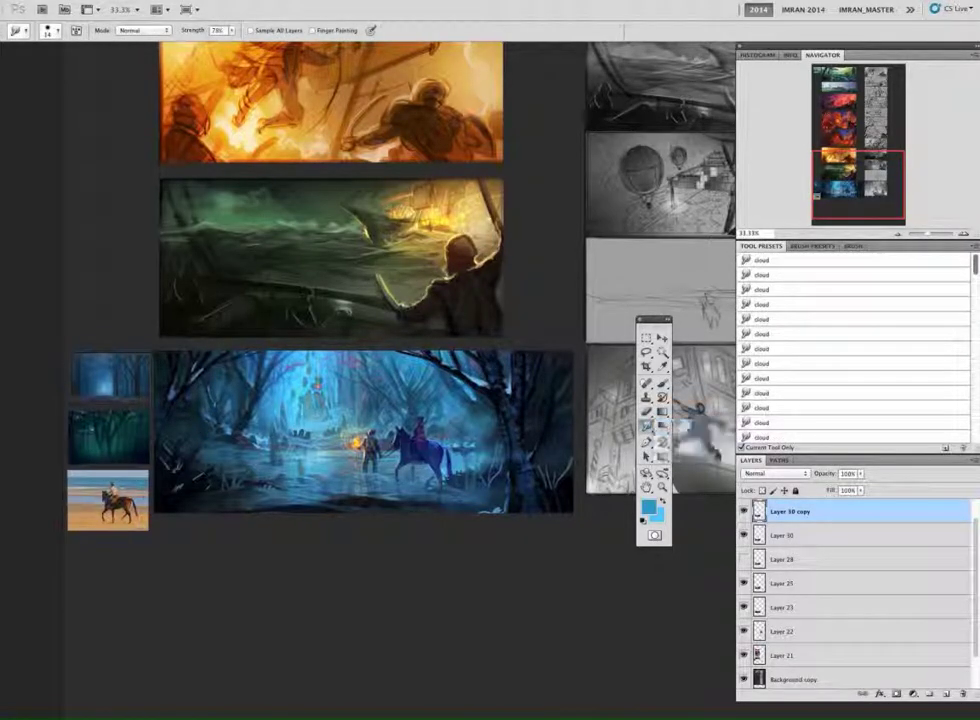
{"action": "left_click", "coordinate": [684, 431]}
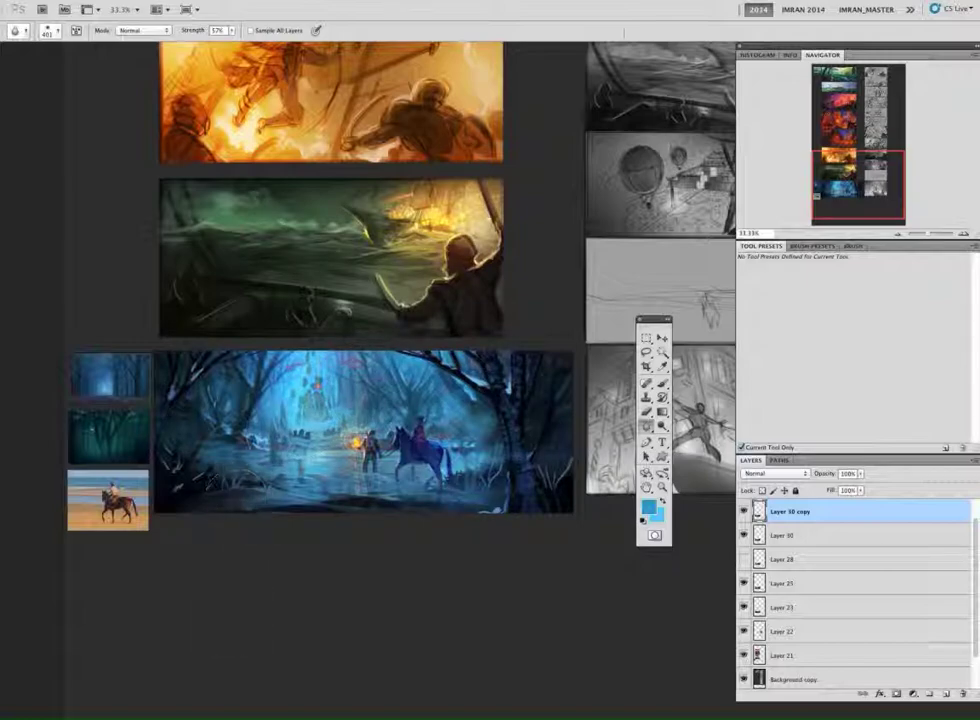
Step: Add a golden glow to the ruins and torch area with a radial Color Dodge gradient at 32% opacity, using a sampled torchlight colour
{"action": "key", "text": "g"}
{"action": "key", "text": "x"}
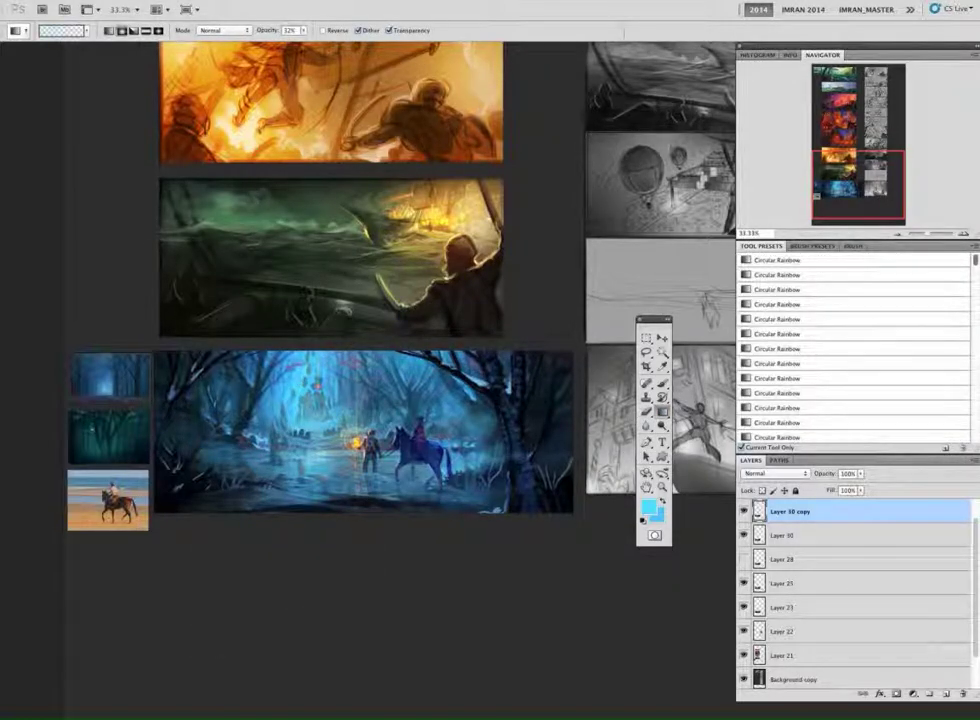
{"action": "left_click", "coordinate": [242, 31]}
{"action": "left_click", "coordinate": [243, 34]}
{"action": "left_click", "coordinate": [358, 440], "text": "alt"}
{"action": "left_click", "coordinate": [222, 30]}
{"action": "left_click", "coordinate": [215, 128]}
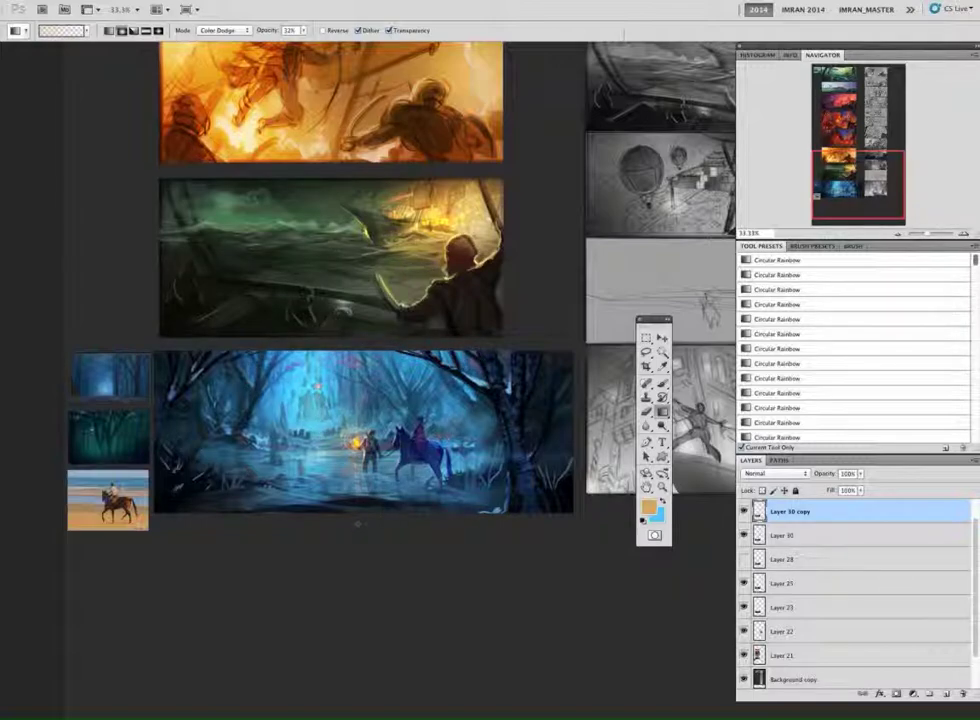
{"action": "left_click_drag", "start_coordinate": [387, 559], "coordinate": [431, 597]}
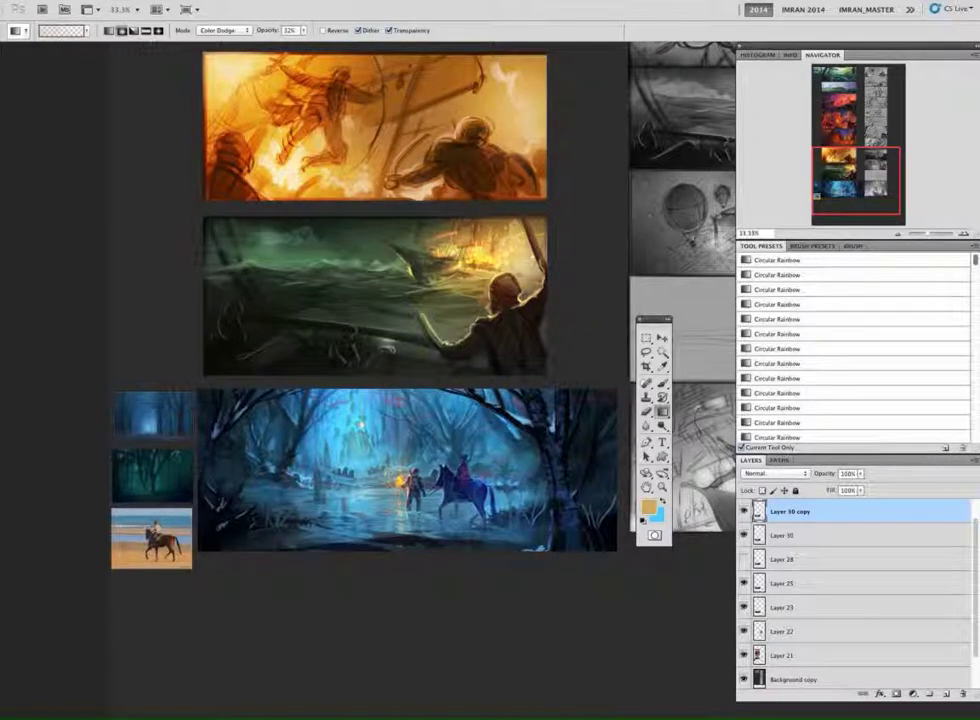
{"action": "scroll", "coordinate": [413, 593], "scroll_direction": "down", "scroll_amount": 3}
{"action": "scroll", "coordinate": [413, 593], "scroll_direction": "right", "scroll_amount": 3}
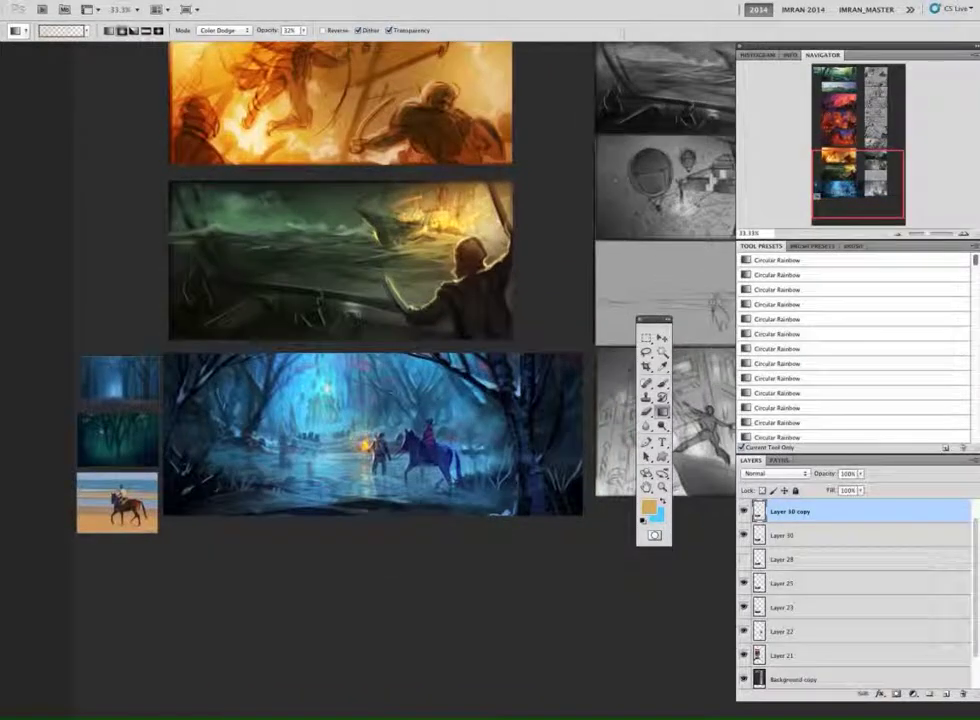
Step: Set the radial gradient to Overlay at 35% opacity and tint parts of the blue forest painting with a muted purple
{"action": "scroll", "coordinate": [385, 567], "scroll_direction": "down", "scroll_amount": 2}
{"action": "scroll", "coordinate": [385, 567], "scroll_direction": "left", "scroll_amount": 2}
{"action": "left_click", "coordinate": [222, 30]}
{"action": "left_click", "coordinate": [219, 61]}
{"action": "left_click", "coordinate": [650, 510]}
{"action": "left_click", "coordinate": [511, 508]}
{"action": "left_click", "coordinate": [385, 484]}
{"action": "left_click", "coordinate": [403, 494]}
{"action": "left_click", "coordinate": [614, 452]}
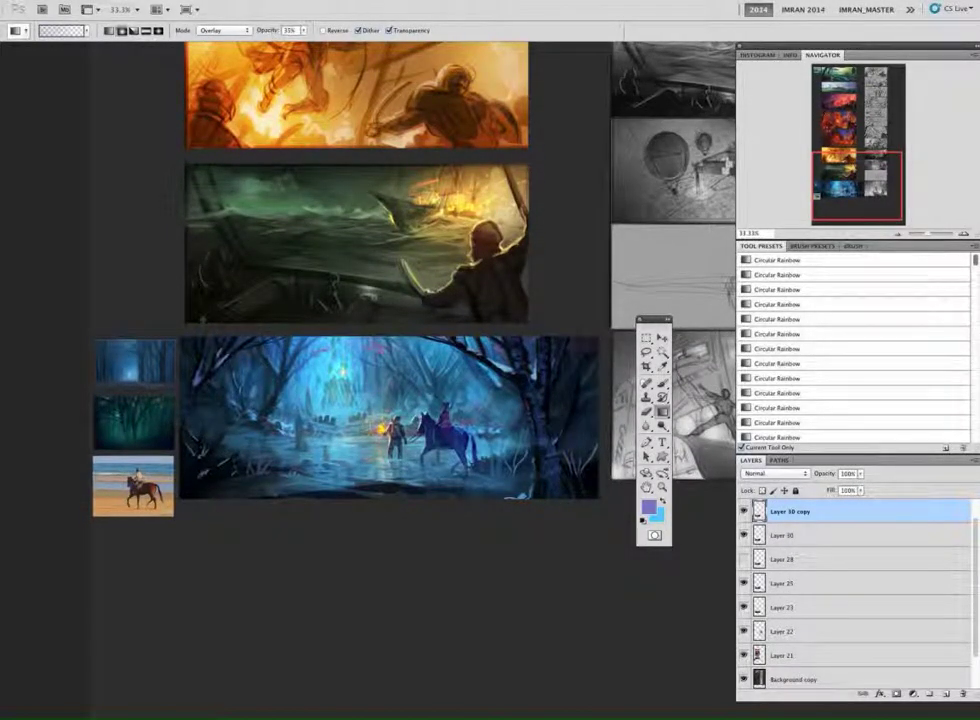
Step: Change the foreground colour to a blue-violet and add more Overlay gradient tint to the forest painting
{"action": "left_click_drag", "start_coordinate": [509, 598], "coordinate": [527, 571]}
{"action": "left_click", "coordinate": [649, 507]}
{"action": "left_click", "coordinate": [372, 370]}
{"action": "left_click", "coordinate": [626, 450]}
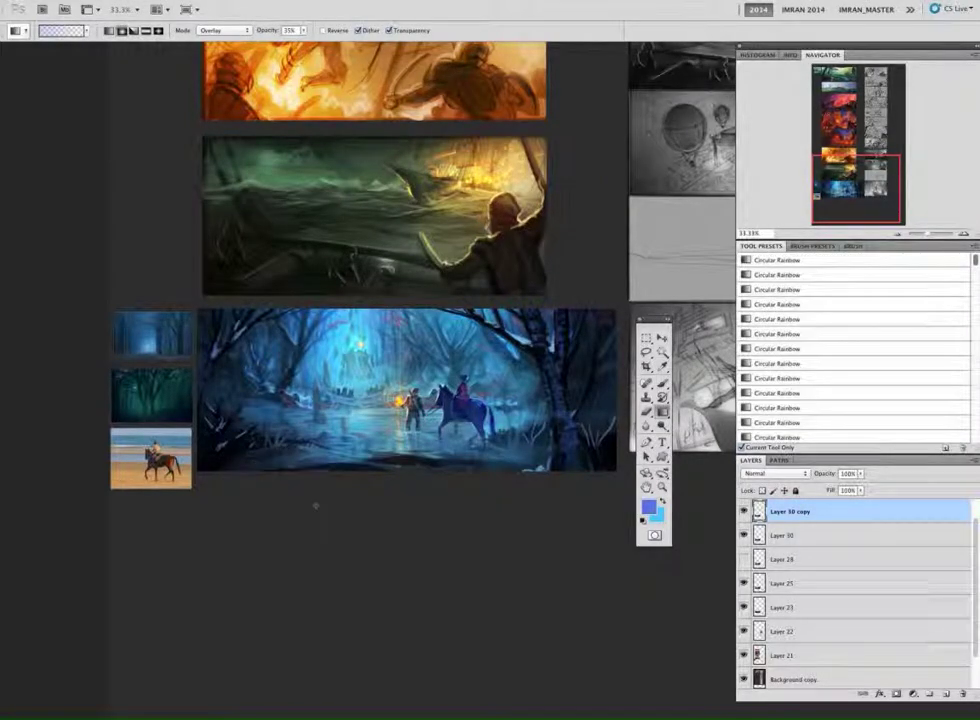
Step: Reset the colours to black and white and darken the forest painting's lower left corner with a black Overlay gradient
{"action": "scroll", "coordinate": [317, 505], "scroll_direction": "right", "scroll_amount": 2}
{"action": "scroll", "coordinate": [317, 505], "scroll_direction": "up", "scroll_amount": 2}
{"action": "key", "text": "d"}
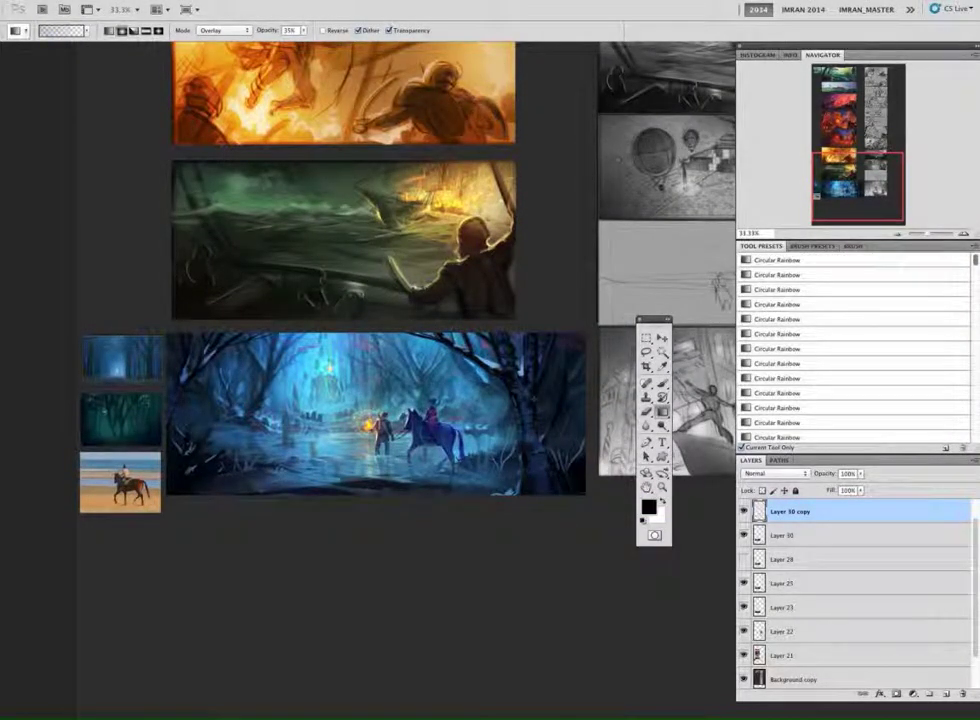
{"action": "left_click_drag", "start_coordinate": [208, 542], "coordinate": [270, 484]}
{"action": "left_click_drag", "start_coordinate": [302, 547], "coordinate": [301, 570]}
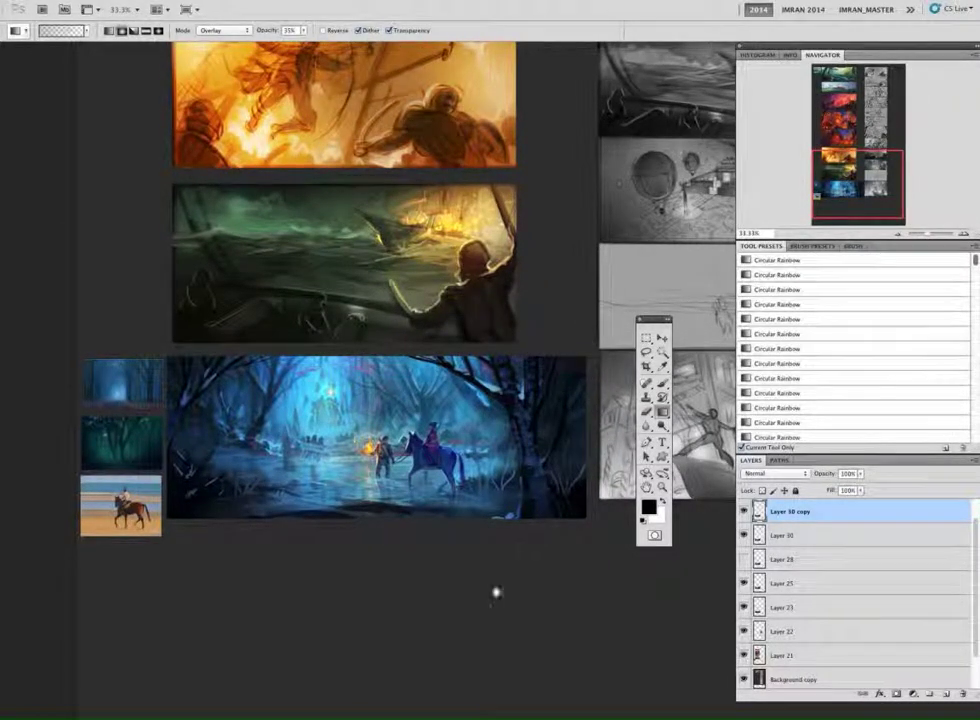
{"action": "scroll", "coordinate": [628, 567], "scroll_direction": "down", "scroll_amount": 1}
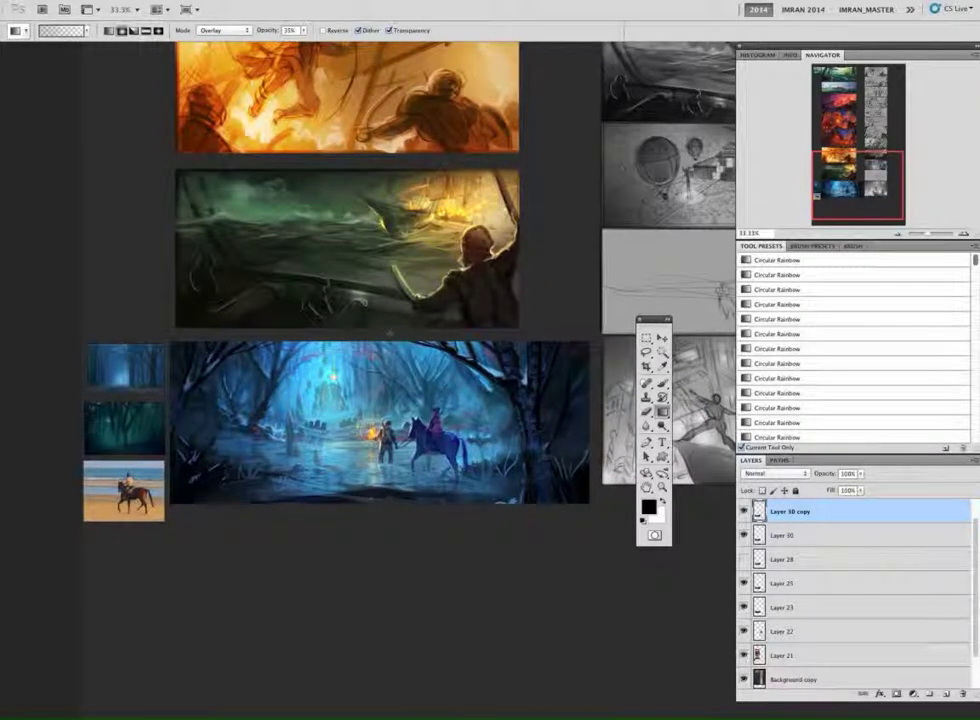
Step: Raise the saturation of Layer 30 copy slightly with Hue/Saturation
{"action": "key", "text": "ctrl+u"}
{"action": "left_click_drag", "start_coordinate": [662, 495], "coordinate": [672, 497]}
{"action": "key", "text": "Return"}
Step: Brush a sampled light cyan Color Dodge glow around the distant ruins with the Alpha Master_Streaky brush at 504 px and 60% flow
{"action": "key", "text": "b"}
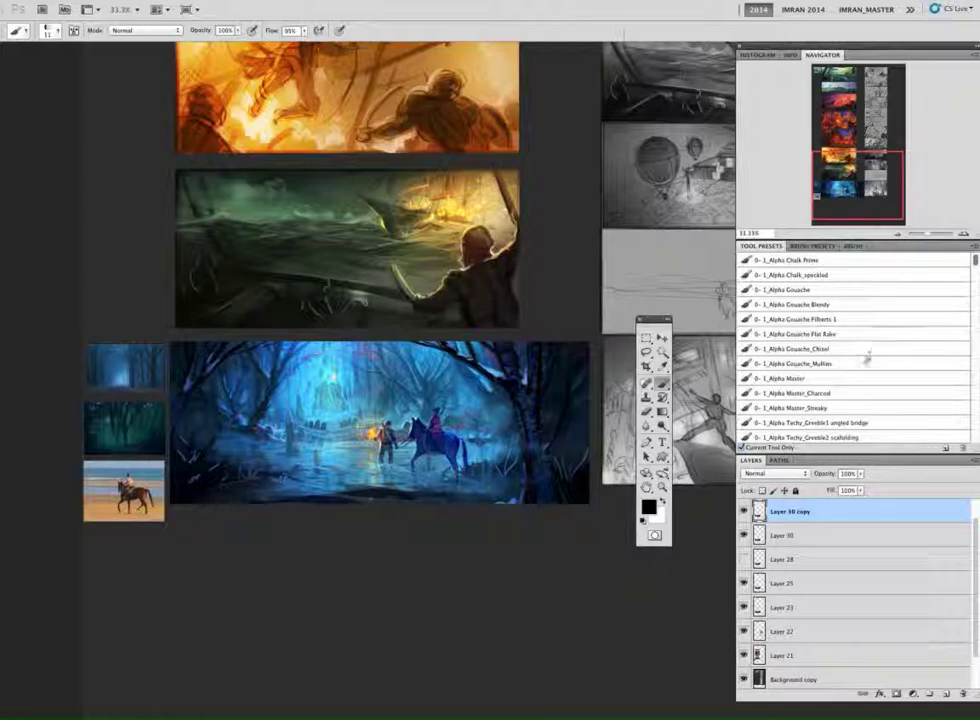
{"action": "left_click", "coordinate": [830, 408]}
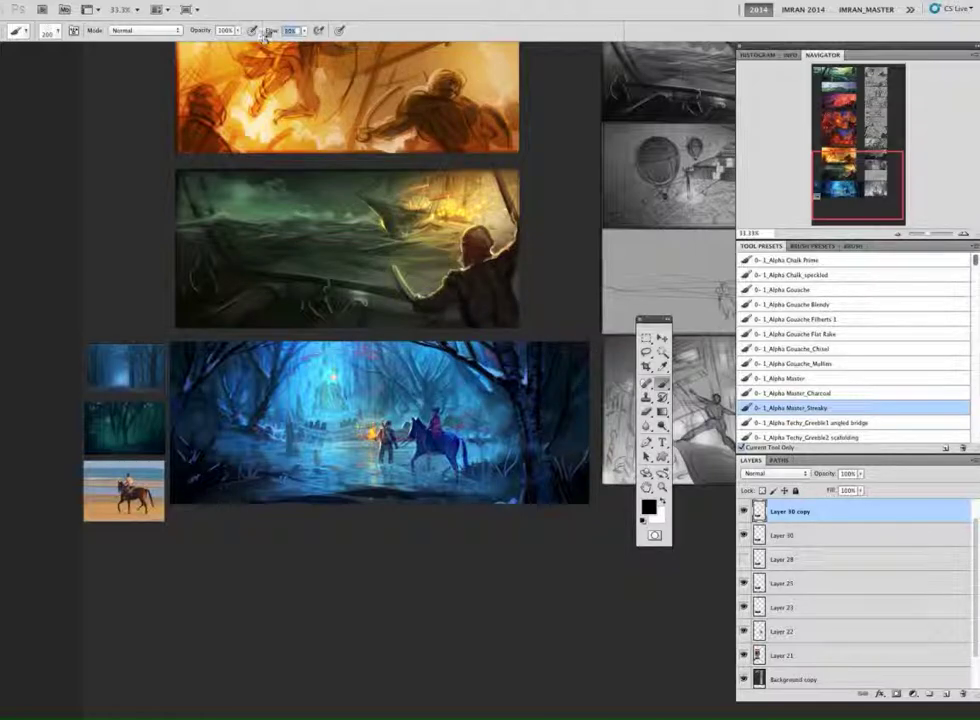
{"action": "left_click", "coordinate": [335, 379], "text": "alt"}
{"action": "left_click", "coordinate": [150, 31]}
{"action": "left_click", "coordinate": [154, 135]}
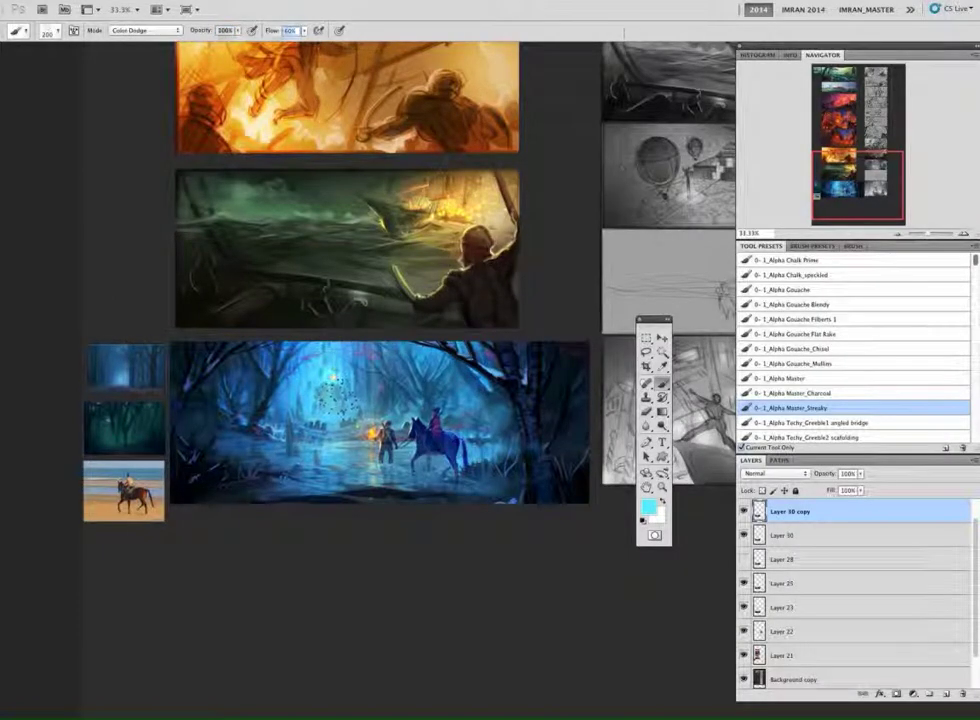
{"action": "key", "text": "shift+8"}
{"action": "right_click", "coordinate": [336, 378]}
{"action": "left_click", "coordinate": [454, 386]}
{"action": "key", "text": "Return"}
{"action": "left_click_drag", "start_coordinate": [207, 33], "coordinate": [197, 34]}
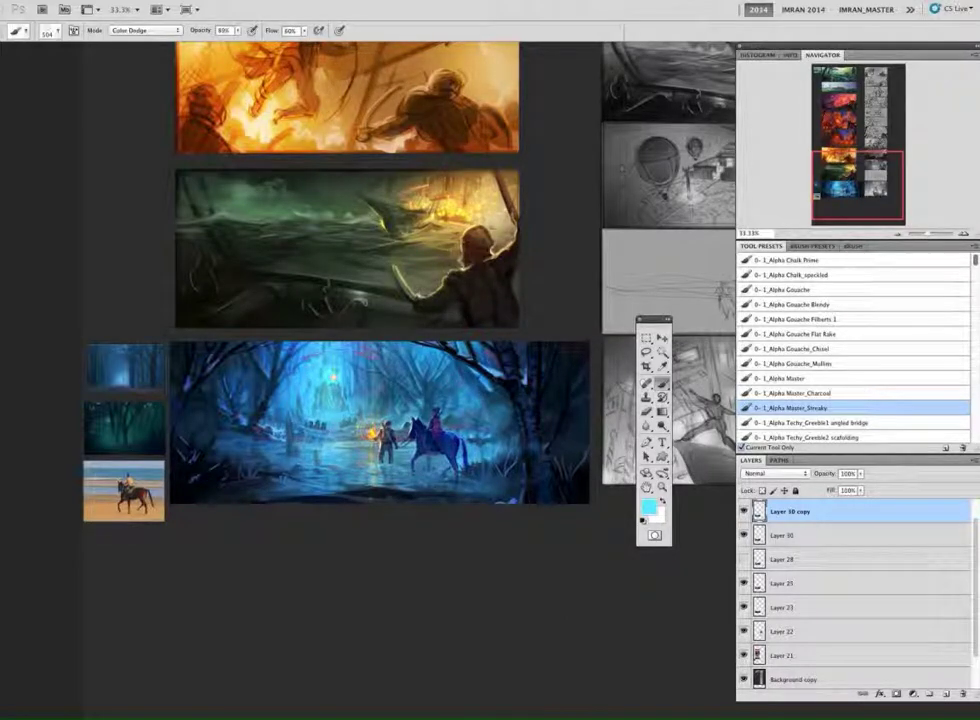
Step: Reduce the streaky brush to 277 px and add more light blue Color Dodge glow among the trees and water
{"action": "right_click", "coordinate": [251, 386]}
{"action": "left_click", "coordinate": [356, 387]}
{"action": "key", "text": "Return"}
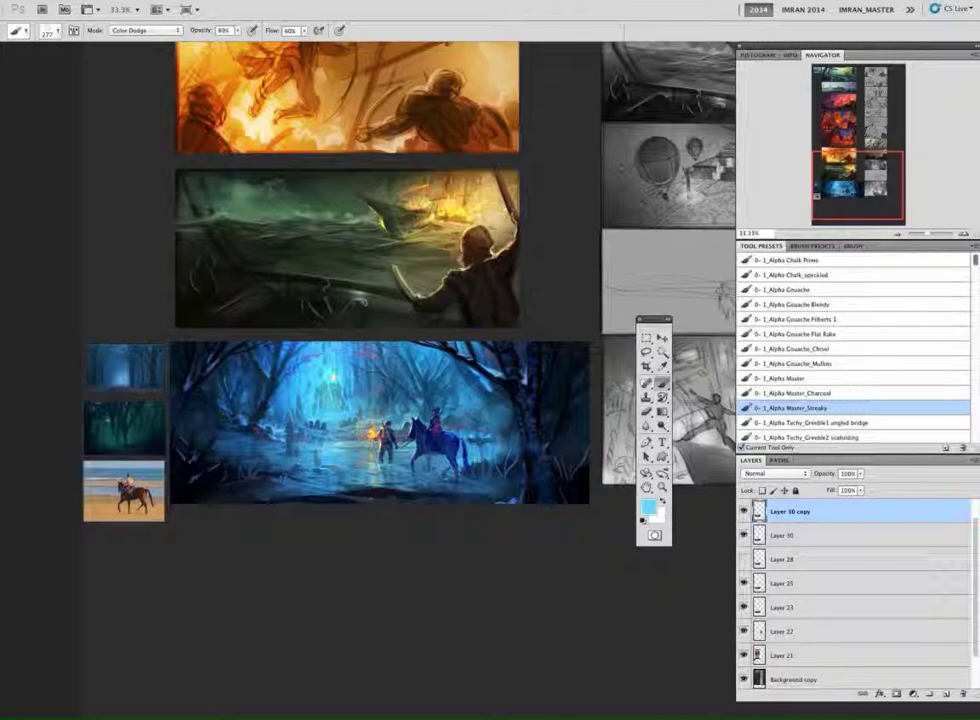
{"action": "right_click", "coordinate": [497, 441]}
{"action": "key", "text": "Return"}
Step: Brush faint light blue highlights into the scene with the 116 px Alpha Gouache Flat Rake in Color Dodge mode at 8% opacity
{"action": "left_click", "coordinate": [856, 334]}
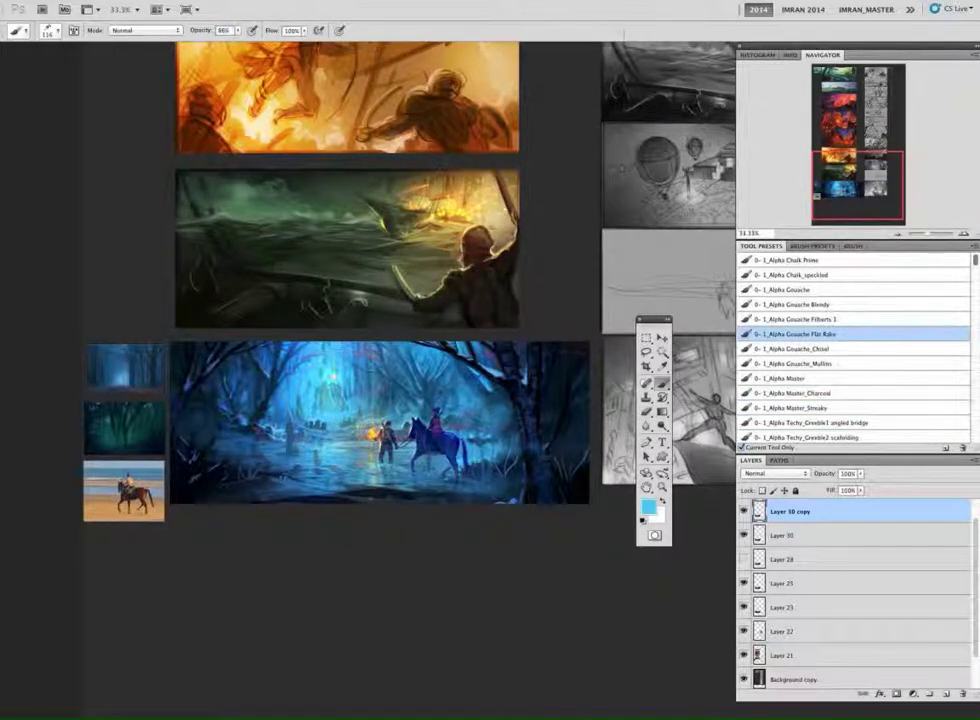
{"action": "left_click", "coordinate": [145, 30]}
{"action": "left_click", "coordinate": [150, 135]}
{"action": "mouse_move", "coordinate": [220, 31]}
{"action": "left_mouse_down"}
{"action": "mouse_move", "coordinate": [192, 37]}
{"action": "mouse_move", "coordinate": [204, 37]}
{"action": "left_mouse_up"}
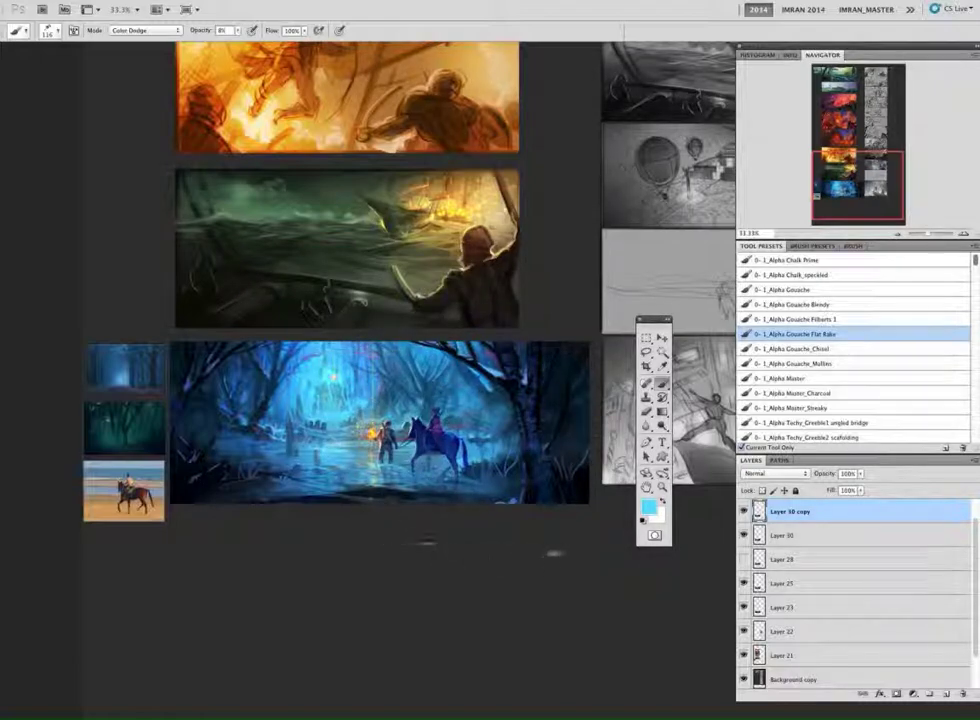
Step: Blend sampled blues into the trees, mist and water with the Alpha Gouache Filberts 1 brush at 133 px and 29% opacity
{"action": "left_click_drag", "start_coordinate": [620, 592], "coordinate": [636, 564]}
{"action": "left_click", "coordinate": [845, 319]}
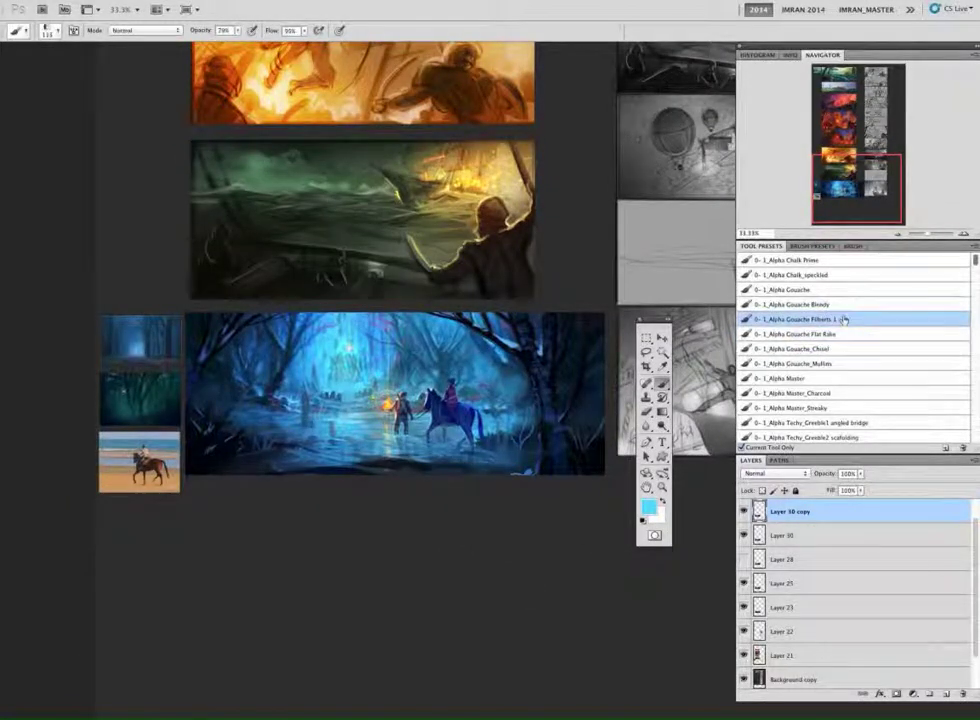
{"action": "left_click_drag", "start_coordinate": [201, 32], "coordinate": [173, 27]}
{"action": "left_click", "coordinate": [257, 371], "text": "alt"}
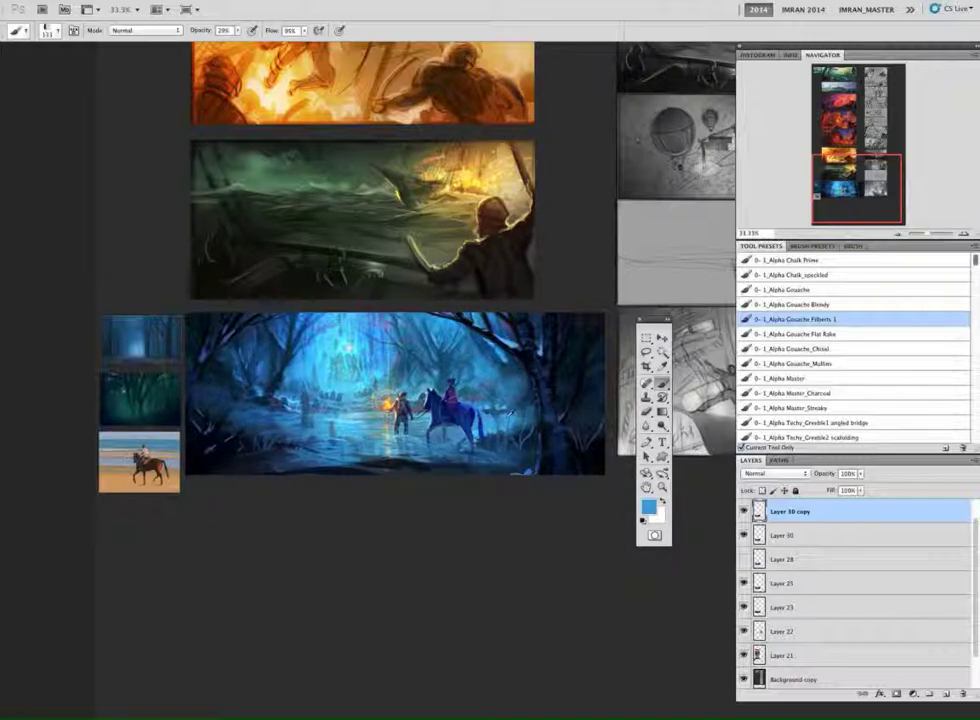
{"action": "left_click", "coordinate": [490, 396], "text": "alt"}
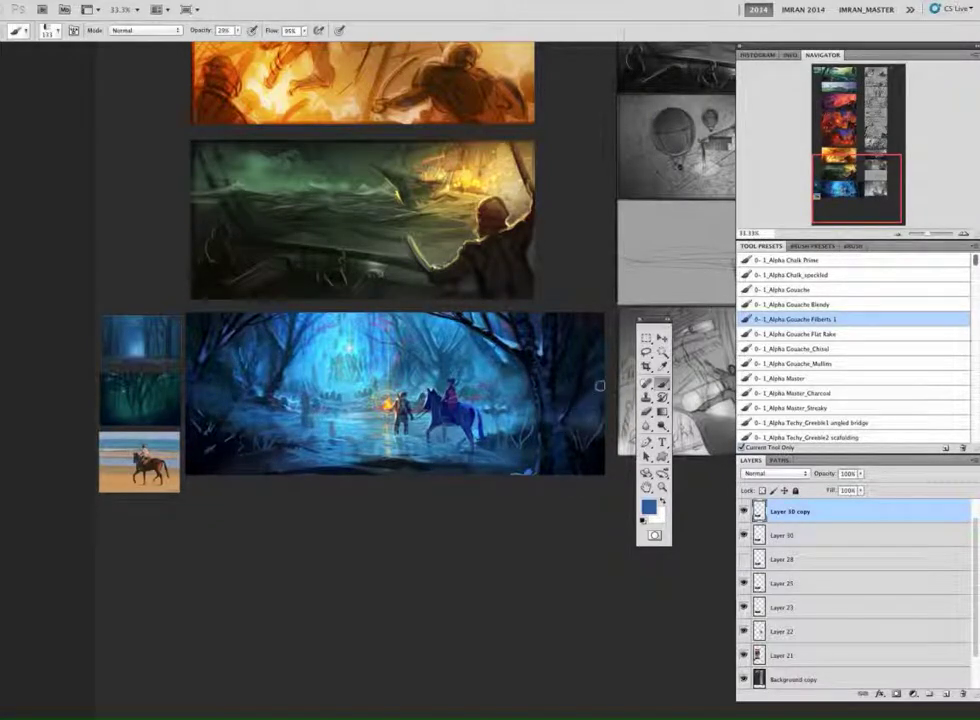
{"action": "left_click", "coordinate": [383, 444], "text": "alt"}
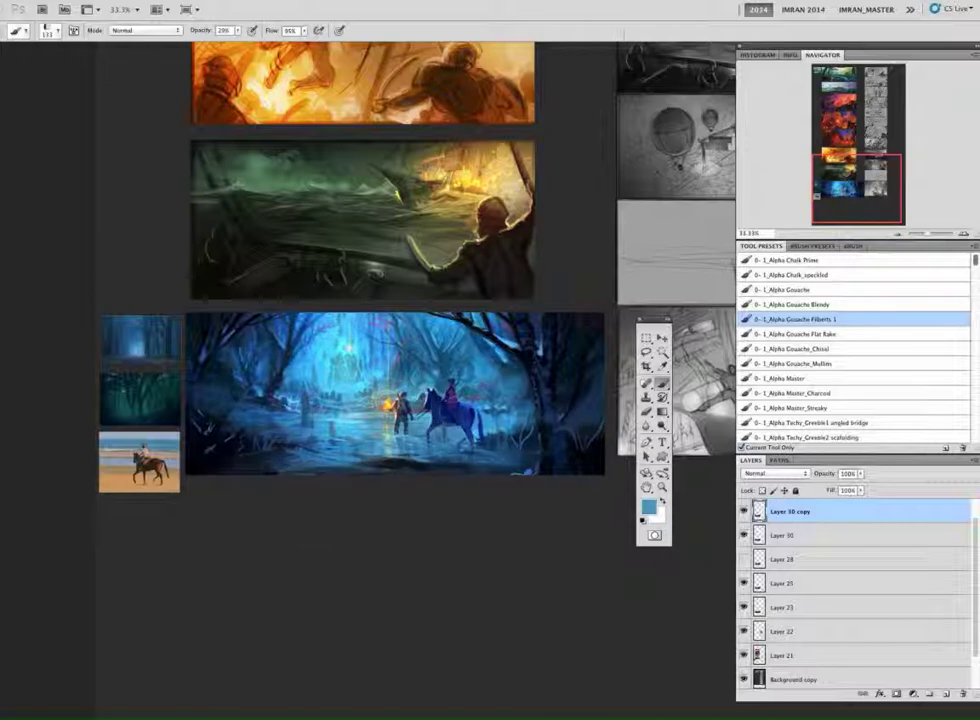
{"action": "left_click", "coordinate": [388, 461], "text": "alt"}
{"action": "left_click", "coordinate": [376, 450], "text": "alt"}
{"action": "mouse_move", "coordinate": [435, 469]}
{"action": "left_mouse_down"}
{"action": "mouse_move", "coordinate": [386, 460]}
{"action": "mouse_move", "coordinate": [440, 466]}
{"action": "left_mouse_up"}
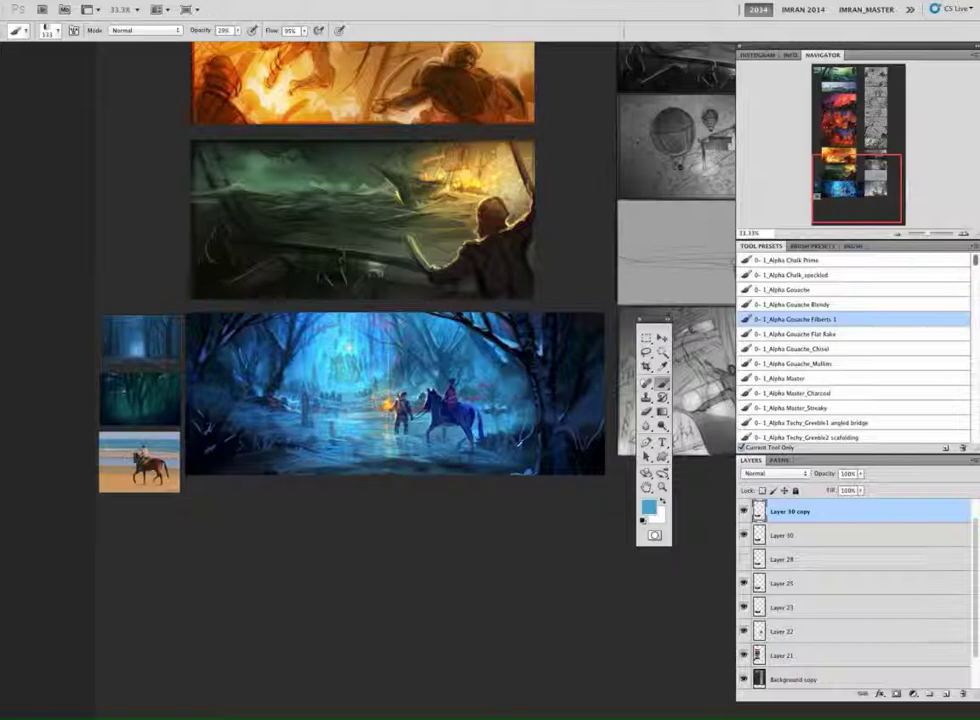
Step: Paint blue strokes between the tree trunks at the painting's right edge, adjusting the brush opacity and size
{"action": "left_click", "coordinate": [200, 33]}
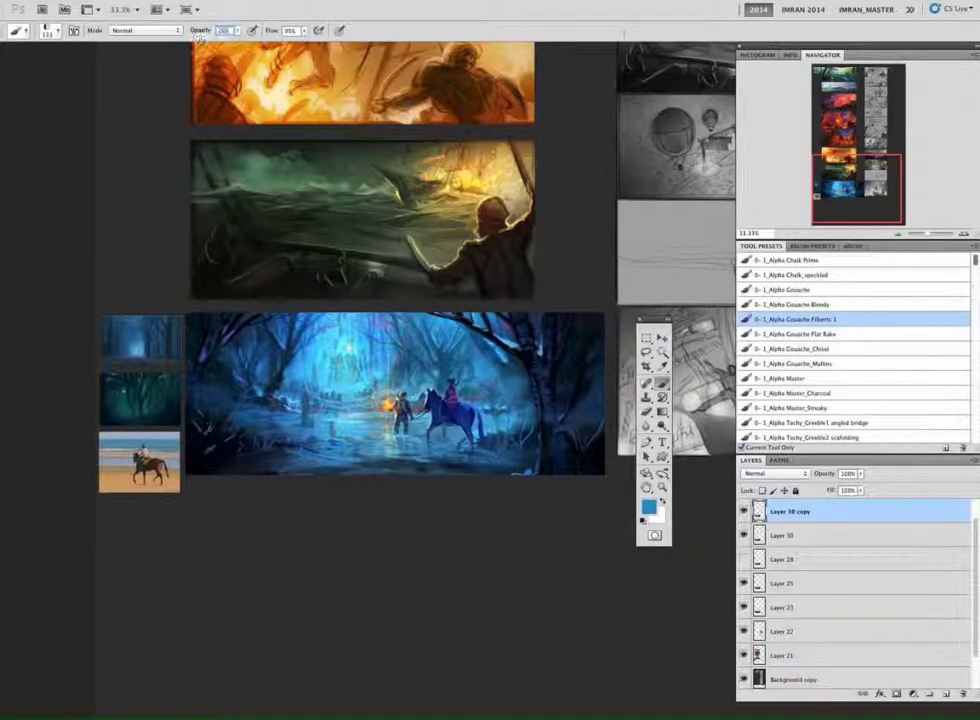
{"action": "left_click_drag", "start_coordinate": [570, 360], "coordinate": [563, 408]}
{"action": "left_click_drag", "start_coordinate": [582, 328], "coordinate": [564, 415]}
{"action": "right_click", "coordinate": [579, 356]}
{"action": "left_click", "coordinate": [659, 388]}
Step: Lasso the background gaps between the trunks and branches at the painting's right edge
{"action": "left_click", "coordinate": [647, 352]}
{"action": "mouse_move", "coordinate": [578, 316]}
{"action": "left_mouse_down"}
{"action": "mouse_move", "coordinate": [549, 372]}
{"action": "mouse_move", "coordinate": [582, 306]}
{"action": "mouse_move", "coordinate": [590, 348]}
{"action": "mouse_move", "coordinate": [602, 306]}
{"action": "mouse_move", "coordinate": [567, 430]}
{"action": "mouse_move", "coordinate": [608, 345]}
{"action": "mouse_move", "coordinate": [558, 312]}
{"action": "left_mouse_up"}
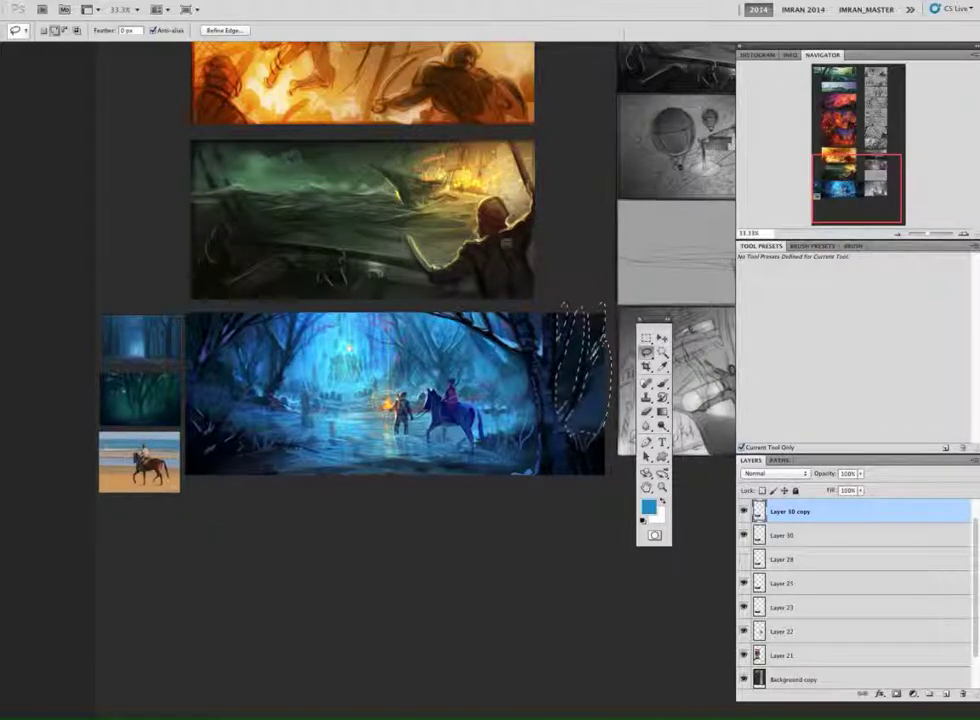
{"action": "key", "text": "ctrl+l"}
{"action": "left_click_drag", "start_coordinate": [799, 541], "coordinate": [785, 541]}
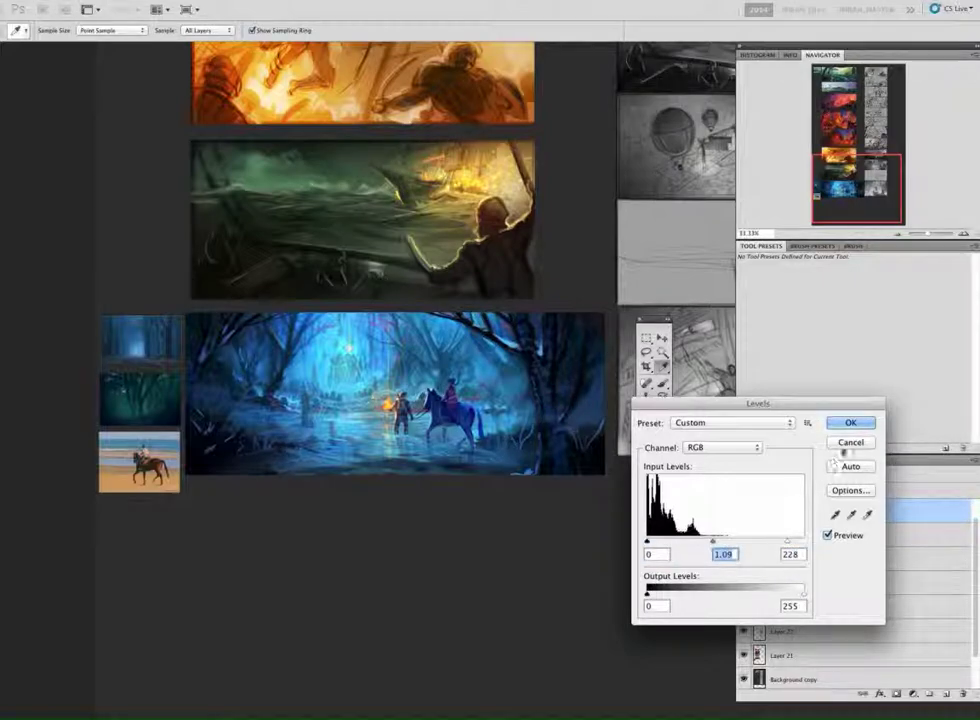
{"action": "left_click", "coordinate": [849, 443]}
Step: Lighten the selected gaps between the trees with Hue/Saturation, setting Lightness to +12
{"action": "key", "text": "ctrl+u"}
{"action": "left_click_drag", "start_coordinate": [667, 536], "coordinate": [669, 536]}
{"action": "left_click_drag", "start_coordinate": [722, 382], "coordinate": [697, 493]}
{"action": "left_click_drag", "start_coordinate": [641, 644], "coordinate": [645, 647]}
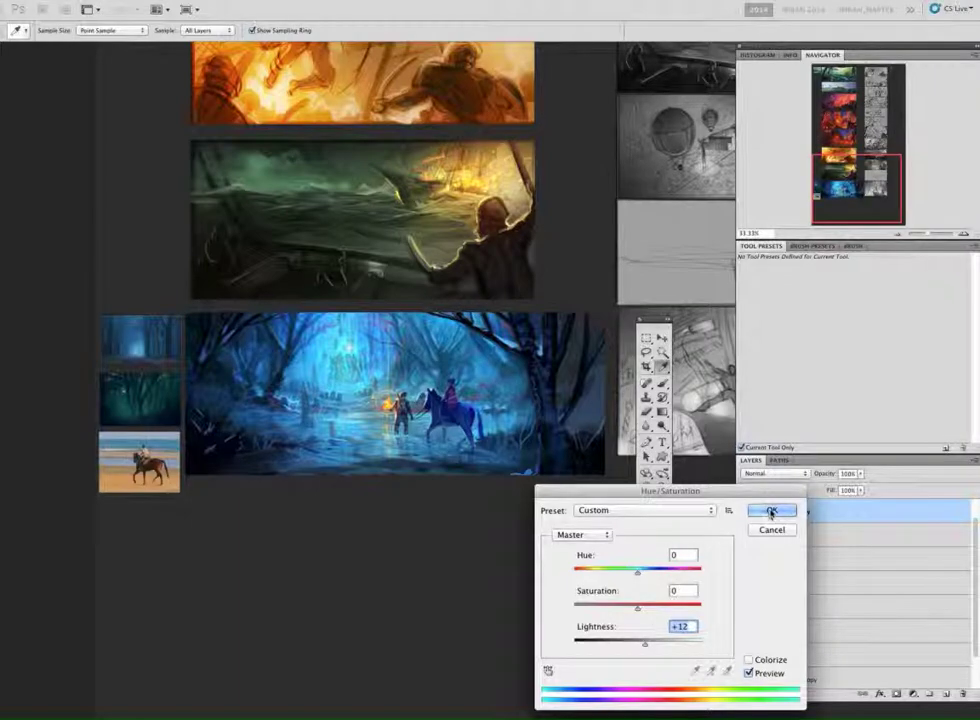
{"action": "left_click", "coordinate": [771, 512]}
Step: Lock the transparent pixels of Layer 30 copy and clear the selection around the right-hand trees
{"action": "left_click", "coordinate": [225, 30]}
{"action": "left_click", "coordinate": [226, 31]}
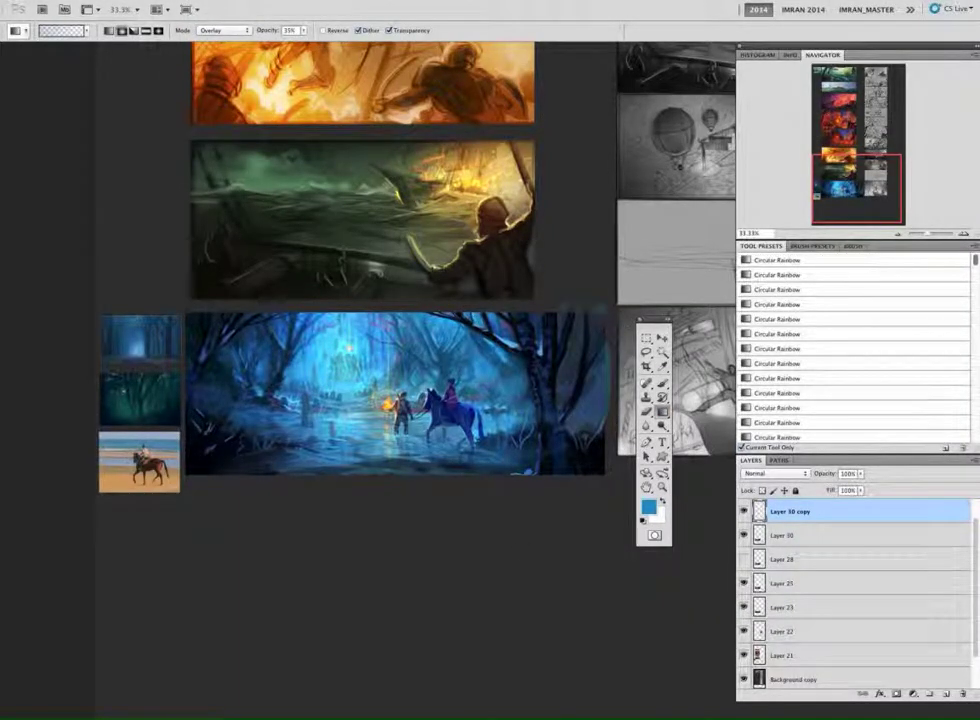
{"action": "left_click", "coordinate": [760, 515], "text": "super"}
{"action": "left_click", "coordinate": [761, 533], "text": "super"}
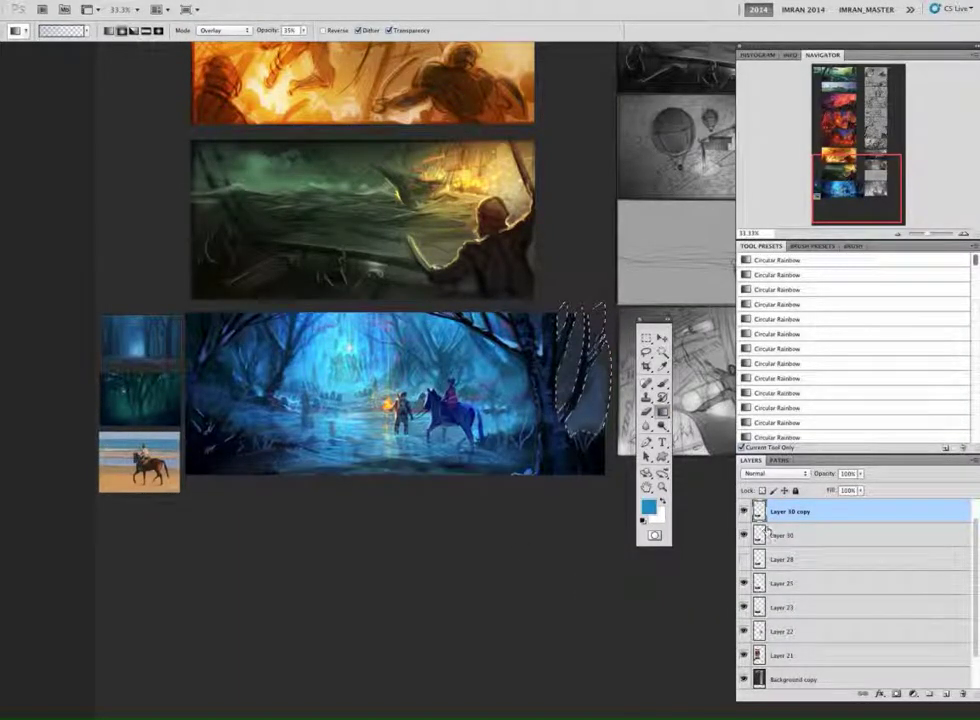
{"action": "left_click", "coordinate": [762, 491]}
{"action": "key", "text": "ctrl+d"}
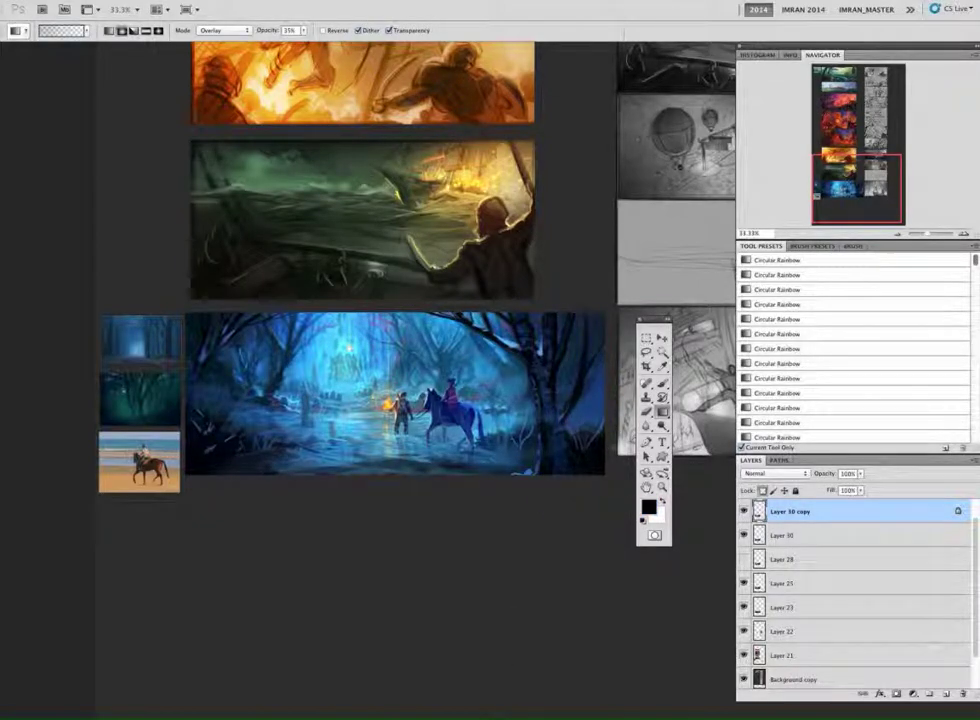
Step: Unlock the transparency of Layer 30 copy and darken the painting's right side with a sampled dark Multiply gradient at 35% opacity
{"action": "left_click", "coordinate": [602, 439], "text": "alt"}
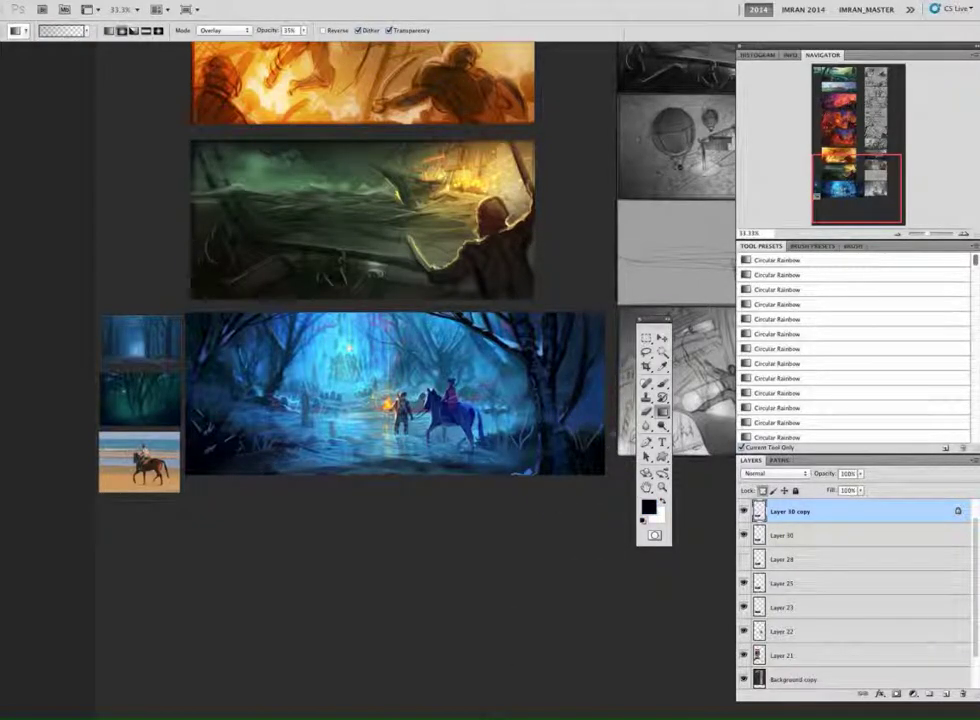
{"action": "left_click_drag", "start_coordinate": [523, 581], "coordinate": [527, 611]}
{"action": "left_click", "coordinate": [759, 512], "text": "super"}
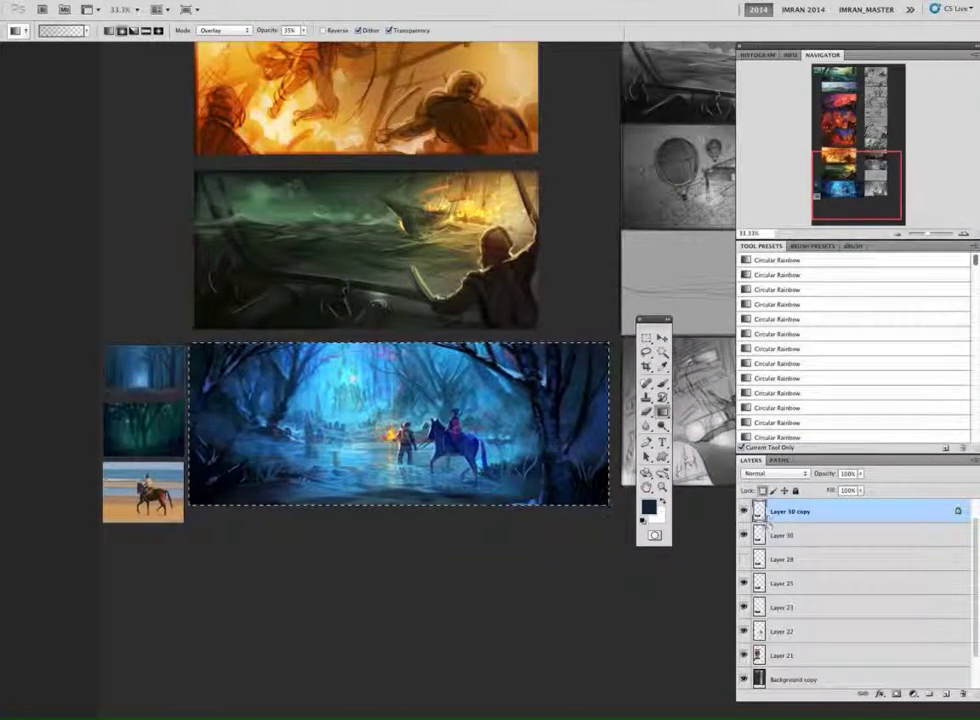
{"action": "key", "text": "super+d"}
{"action": "left_click", "coordinate": [763, 491]}
{"action": "left_click", "coordinate": [224, 30]}
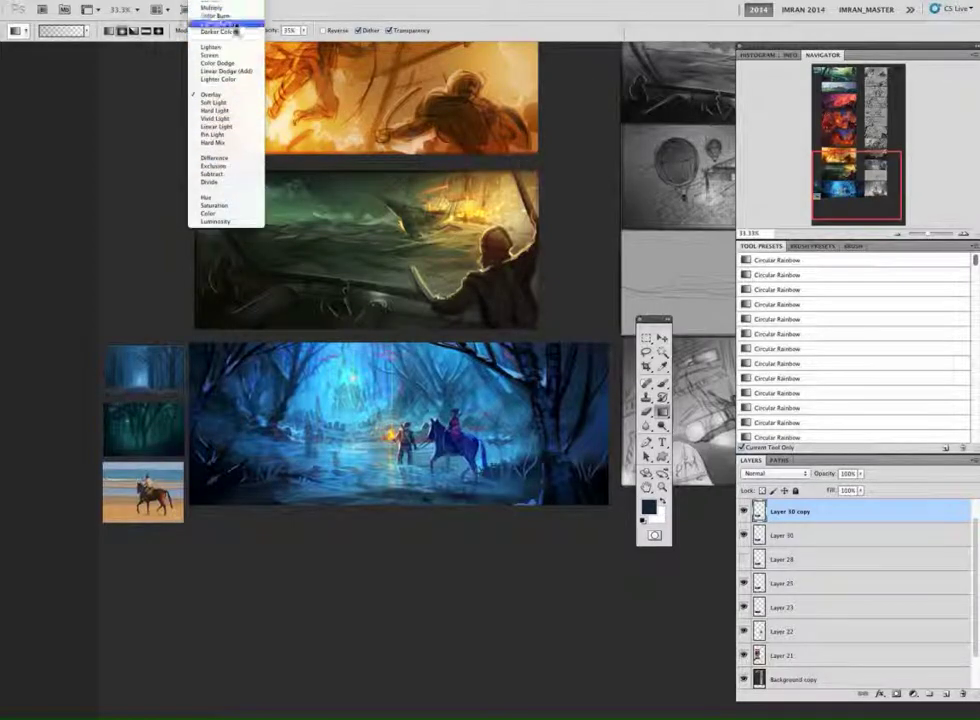
{"action": "left_click", "coordinate": [230, 26]}
{"action": "left_click_drag", "start_coordinate": [612, 337], "coordinate": [558, 530]}
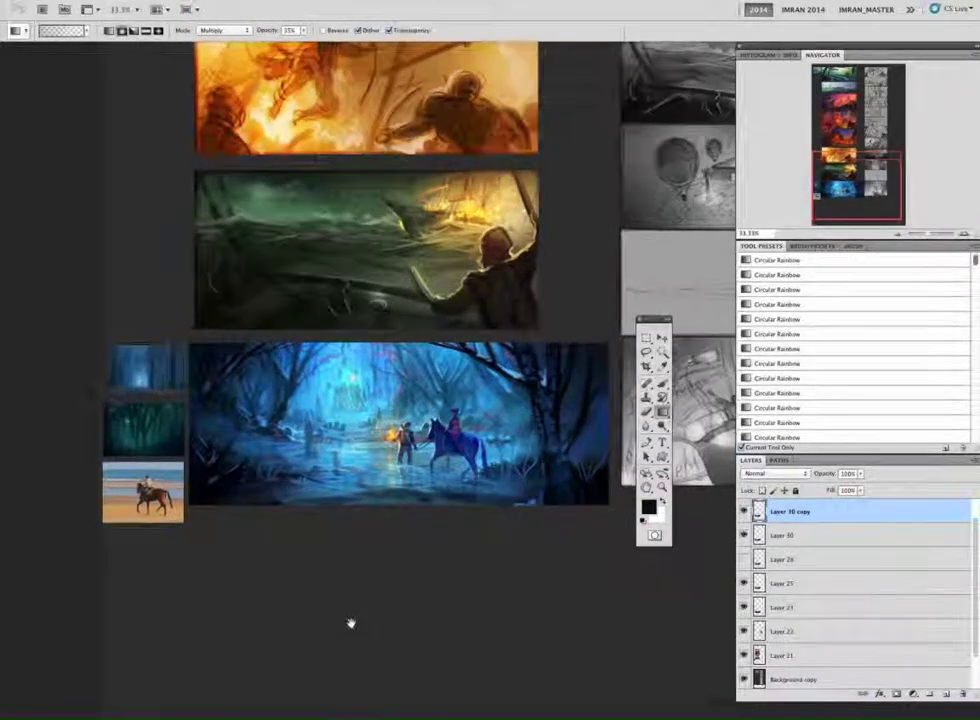
Step: Create a new layer above Layer 30 copy and fill the painting's area with a medium blue using the Paint Bucket
{"action": "left_click_drag", "start_coordinate": [346, 632], "coordinate": [350, 562]}
{"action": "left_click", "coordinate": [929, 694]}
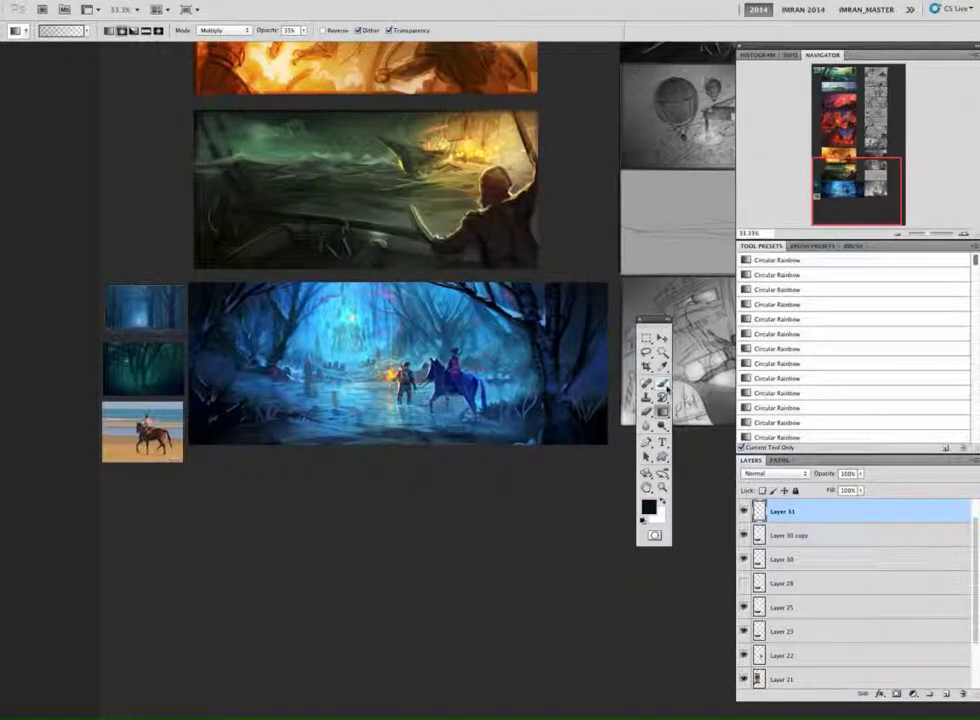
{"action": "left_click", "coordinate": [227, 1]}
{"action": "mouse_move", "coordinate": [260, 1]}
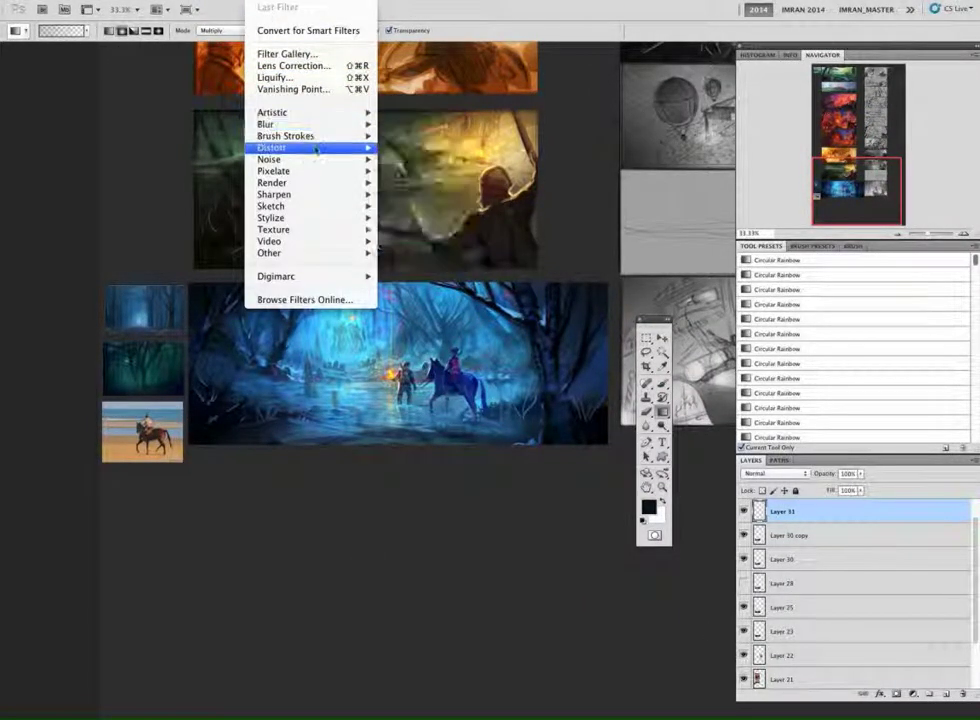
{"action": "mouse_move", "coordinate": [370, 160]}
{"action": "left_click", "coordinate": [658, 408]}
{"action": "left_click_drag", "start_coordinate": [662, 412], "coordinate": [717, 424]}
{"action": "left_click", "coordinate": [191, 339]}
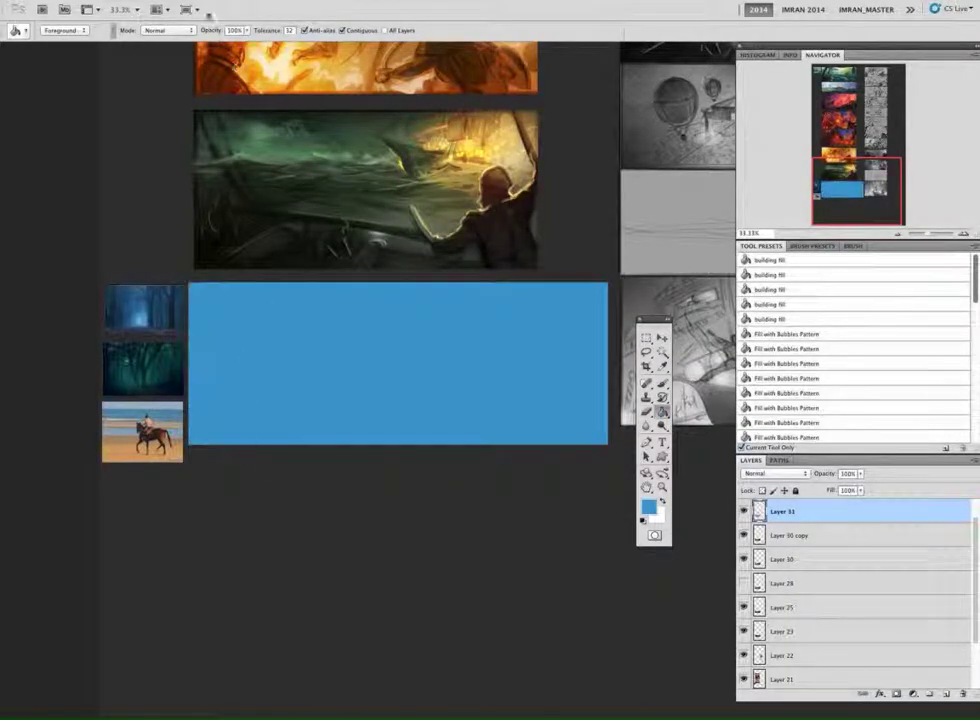
Step: Apply Add Noise to the blue fill layer and set its blend mode to Overlay
{"action": "left_click", "coordinate": [246, 3]}
{"action": "mouse_move", "coordinate": [328, 158]}
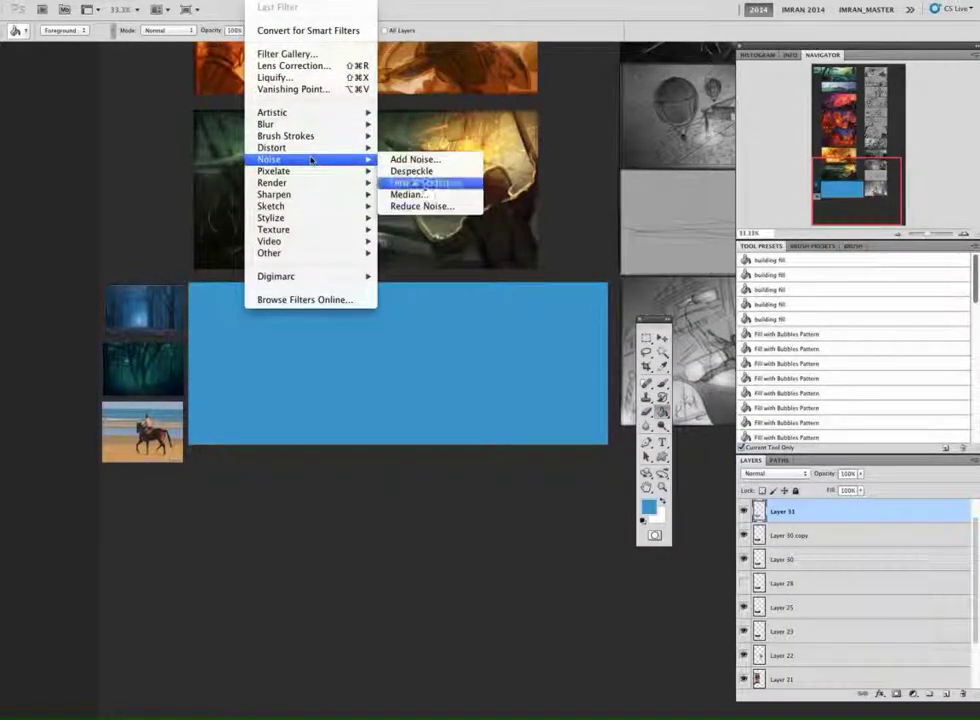
{"action": "left_click", "coordinate": [411, 158]}
{"action": "left_click_drag", "start_coordinate": [401, 402], "coordinate": [419, 404]}
{"action": "key", "text": "Return"}
{"action": "left_click", "coordinate": [773, 474]}
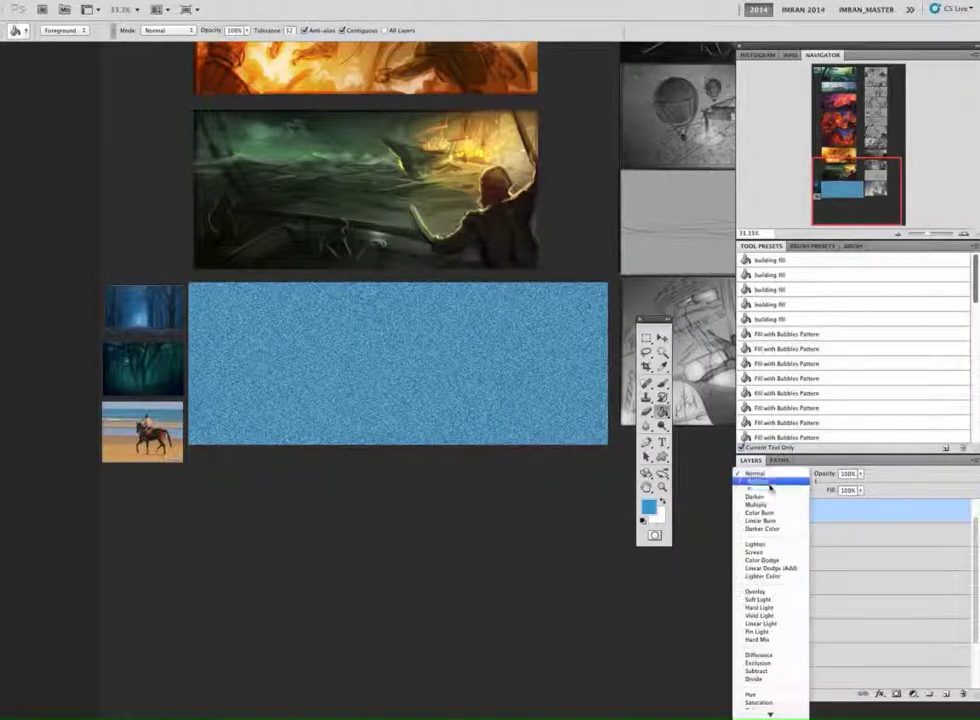
{"action": "left_click", "coordinate": [756, 592]}
{"action": "left_click", "coordinate": [272, 2]}
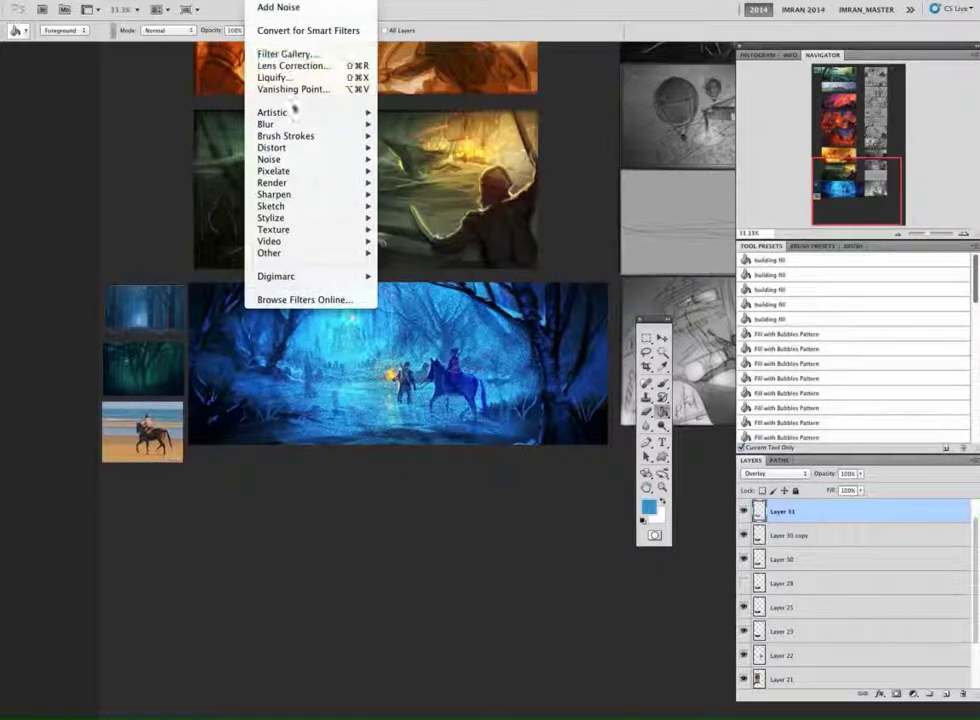
{"action": "mouse_move", "coordinate": [306, 125]}
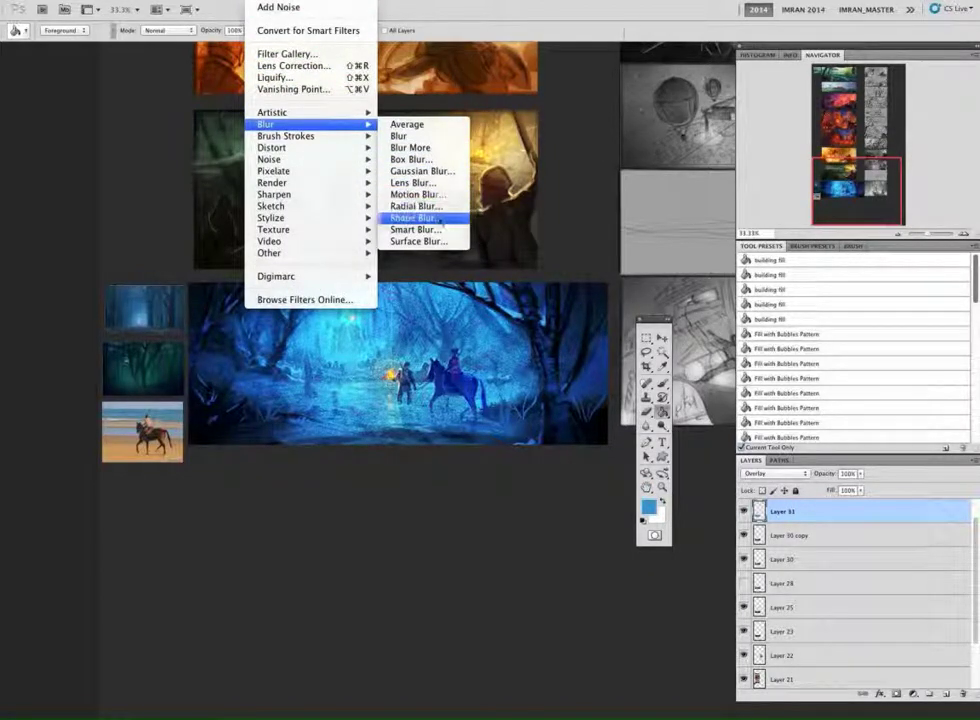
{"action": "left_click", "coordinate": [415, 217]}
{"action": "left_click", "coordinate": [705, 222]}
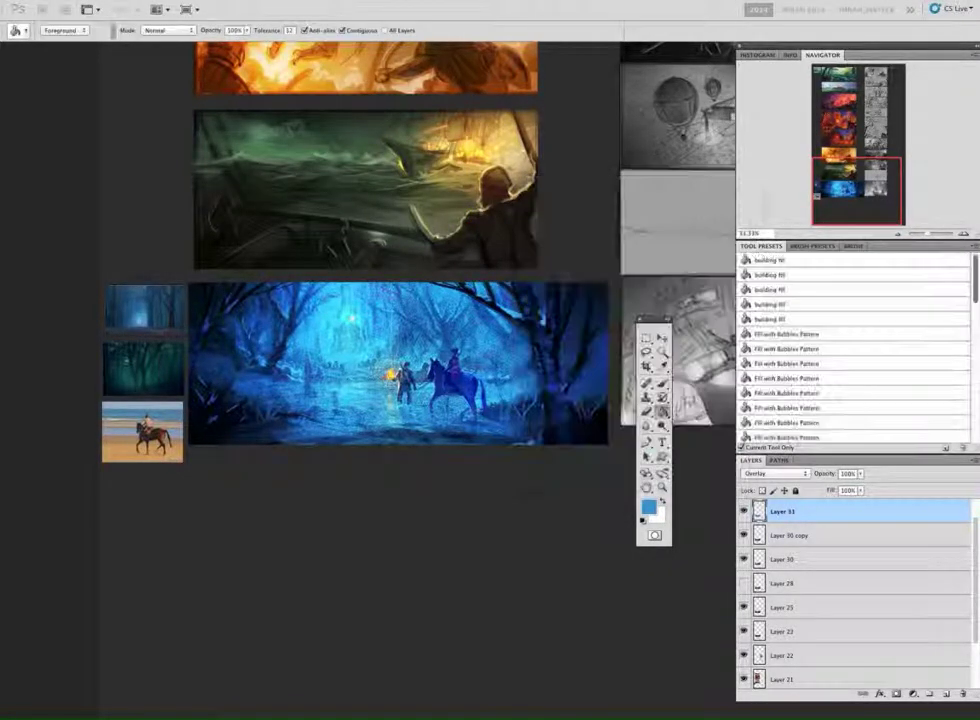
{"action": "left_click", "coordinate": [285, 3]}
{"action": "mouse_move", "coordinate": [265, 124]}
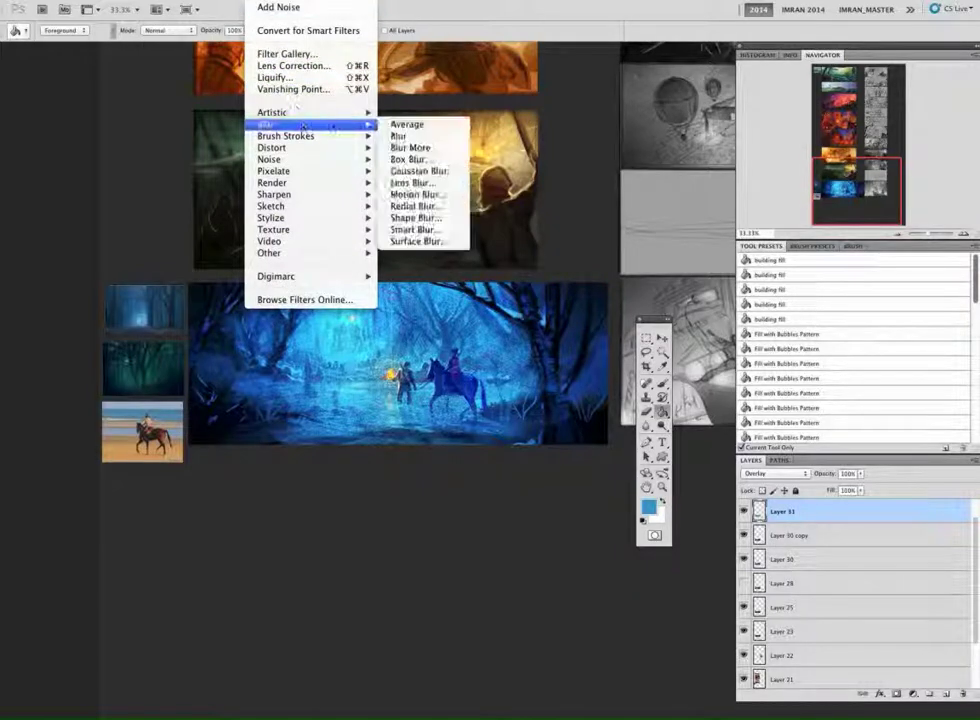
{"action": "left_click", "coordinate": [444, 194]}
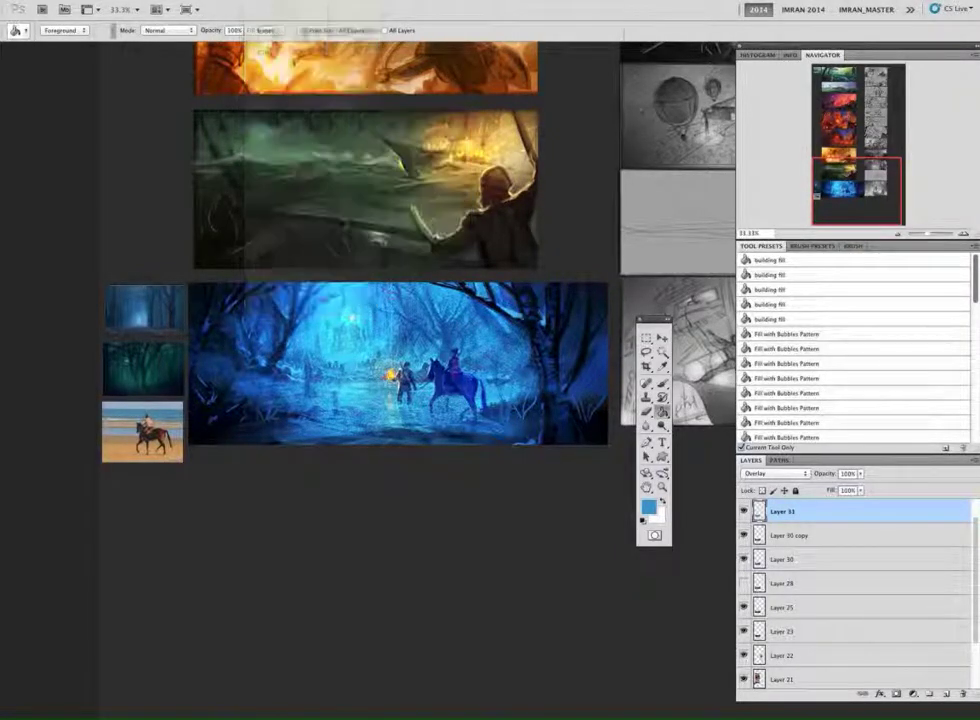
{"action": "left_click_drag", "start_coordinate": [726, 578], "coordinate": [734, 582]}
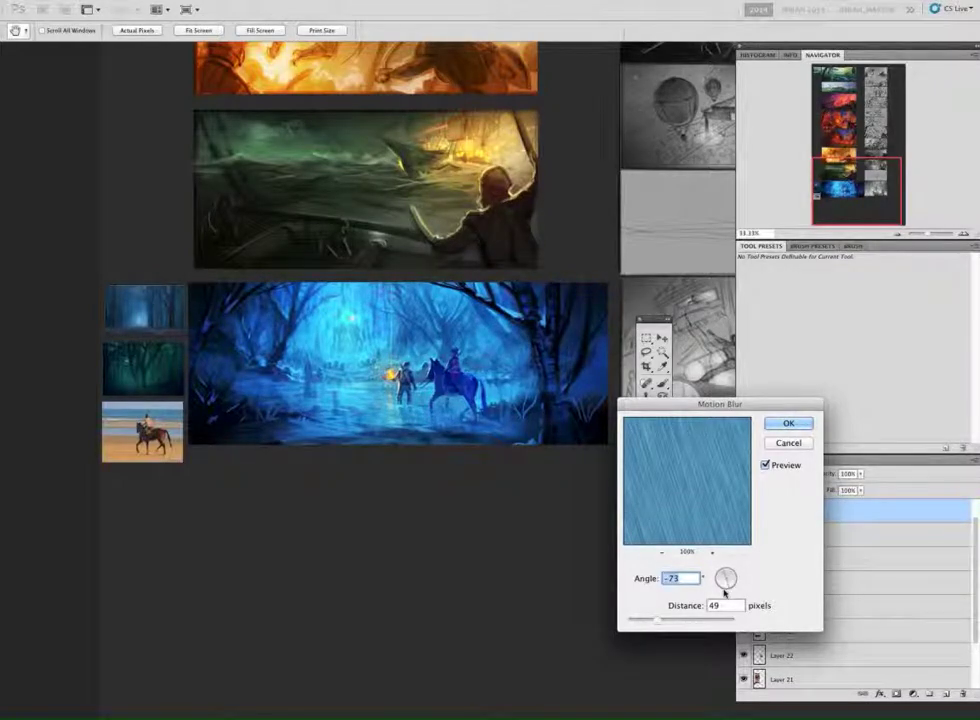
{"action": "left_click", "coordinate": [789, 422]}
Step: Apply a Radial Blur with the Zoom method and a raised amount to the noise layer, and shift the layer over the painting
{"action": "left_click", "coordinate": [306, 6]}
{"action": "mouse_move", "coordinate": [361, 124]}
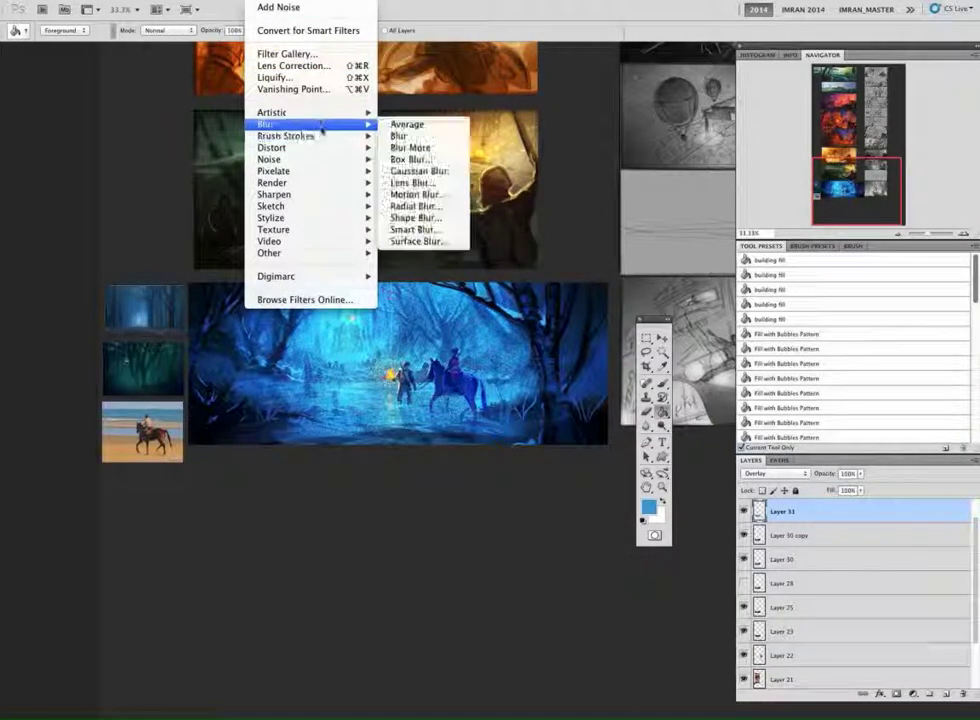
{"action": "left_click", "coordinate": [440, 206]}
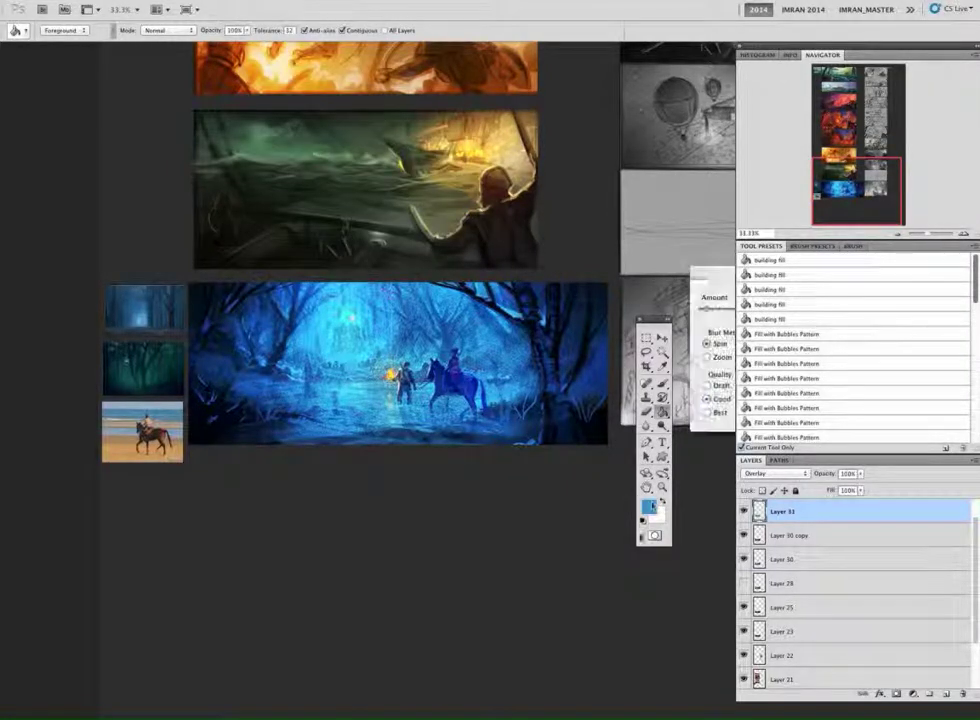
{"action": "left_click", "coordinate": [707, 357]}
{"action": "left_click_drag", "start_coordinate": [801, 276], "coordinate": [625, 291]}
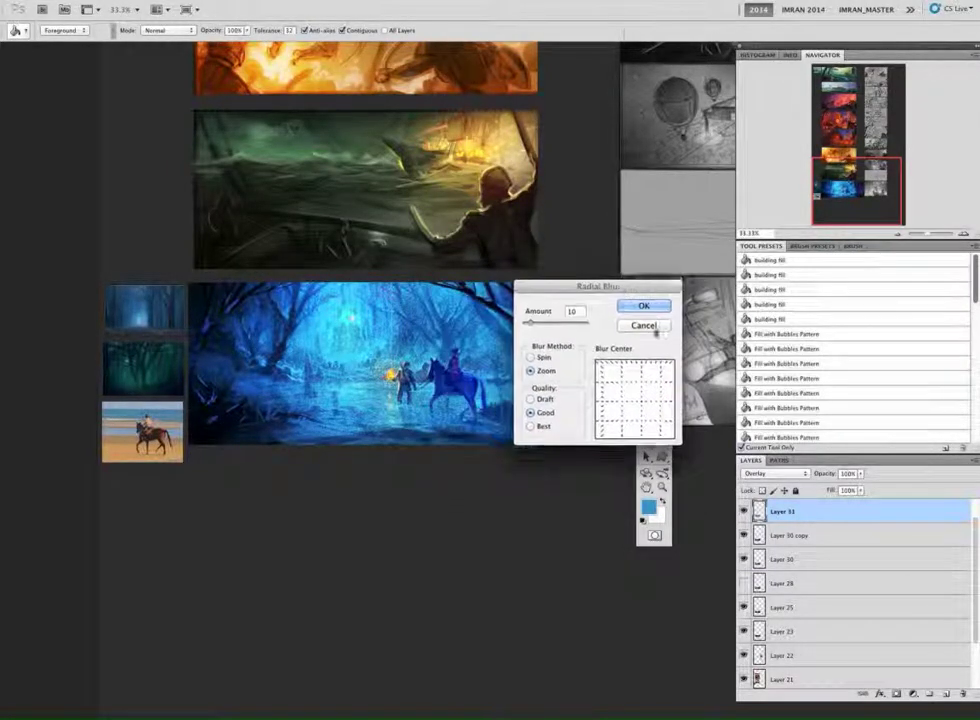
{"action": "left_click_drag", "start_coordinate": [531, 324], "coordinate": [577, 325]}
{"action": "left_click", "coordinate": [642, 404]}
{"action": "key", "text": "Return"}
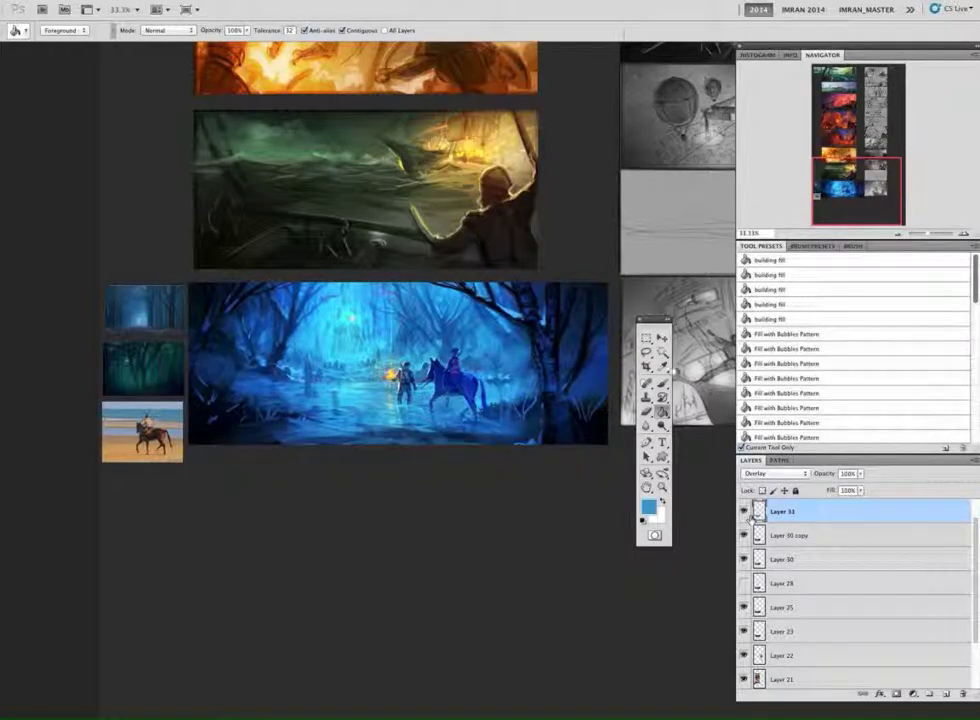
{"action": "key", "text": "v"}
{"action": "left_click_drag", "start_coordinate": [426, 403], "coordinate": [423, 417]}
Step: Try brighter blend modes, including Screen, on Layer 31 and return it to Overlay
{"action": "left_click", "coordinate": [775, 473]}
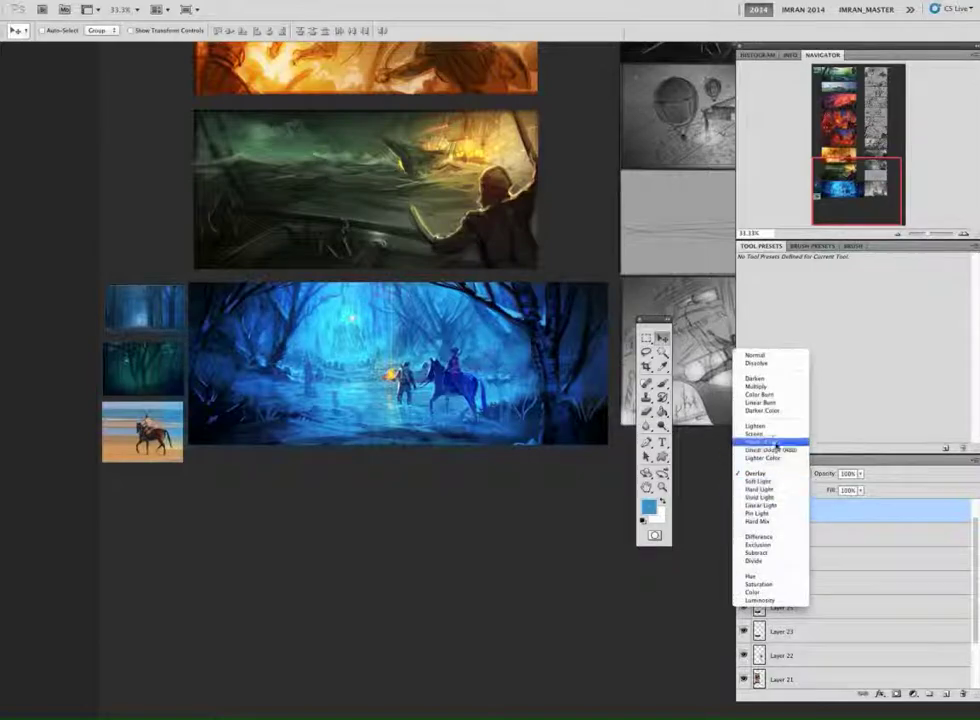
{"action": "left_click", "coordinate": [770, 447]}
{"action": "left_click", "coordinate": [778, 474]}
{"action": "left_click", "coordinate": [770, 465]}
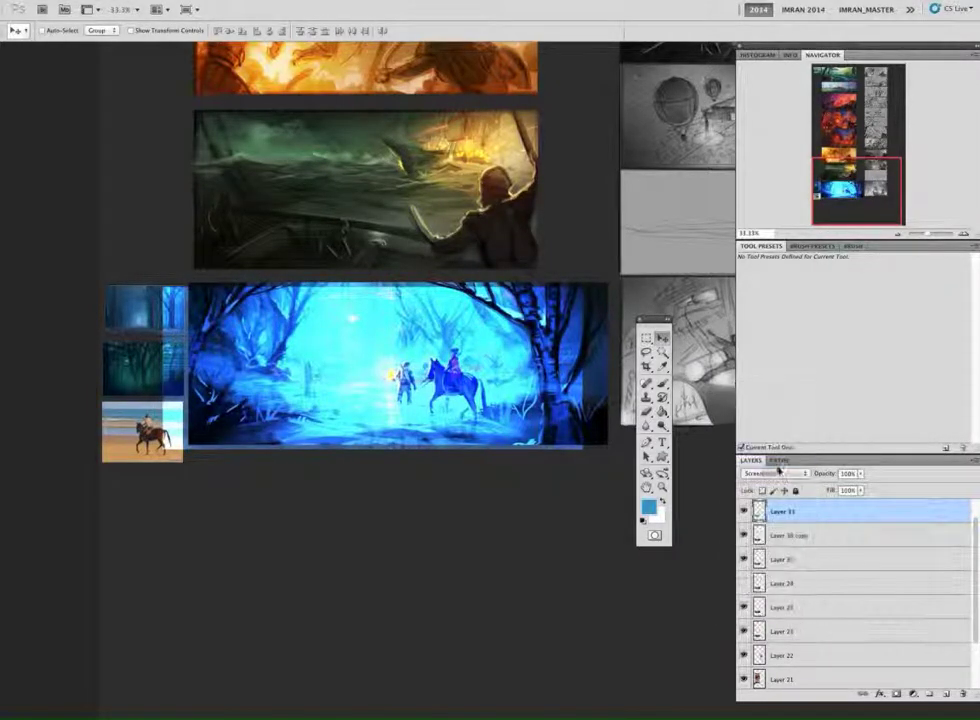
{"action": "left_click", "coordinate": [777, 473]}
{"action": "left_click", "coordinate": [760, 513]}
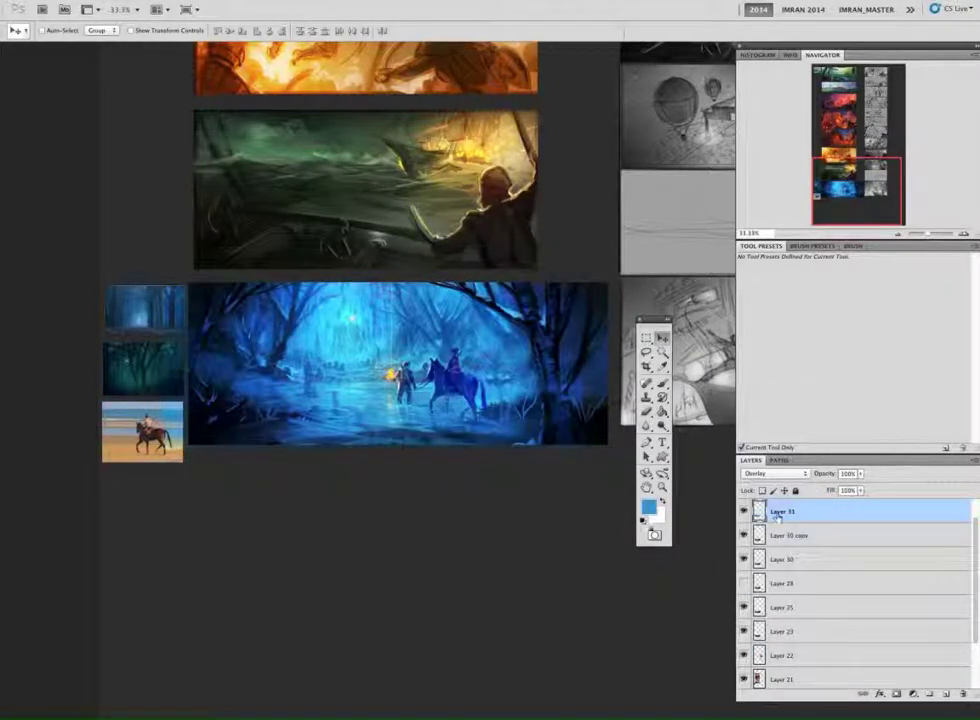
Step: Stretch Layer 31 horizontally with Free Transform so it extends past the painting's right edge
{"action": "key", "text": "ctrl+t"}
{"action": "left_click_drag", "start_coordinate": [584, 369], "coordinate": [618, 370]}
{"action": "key", "text": "Return"}
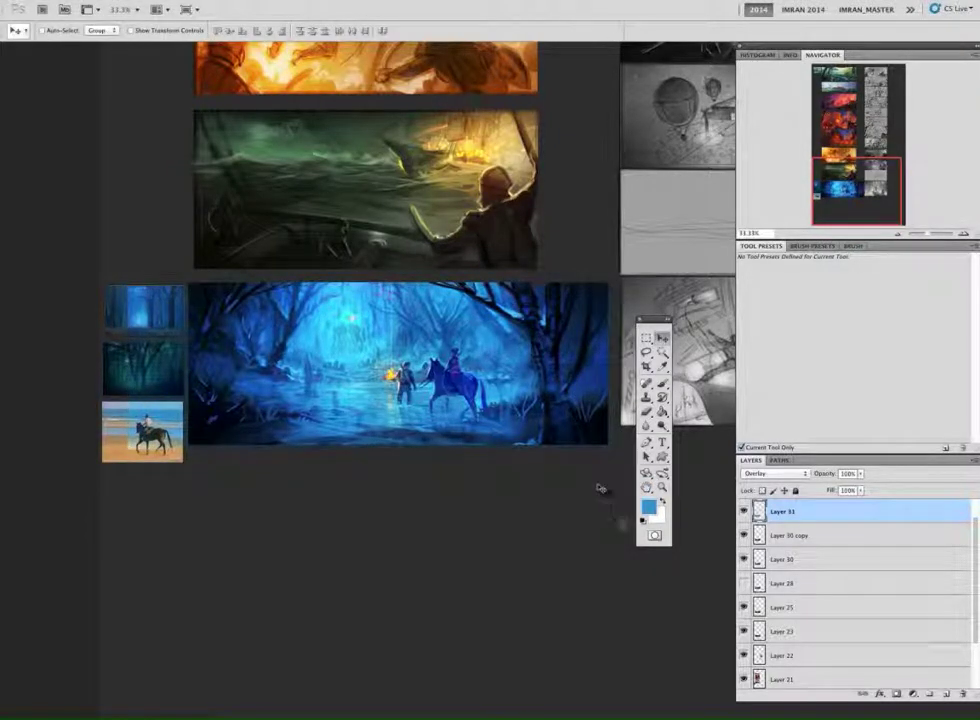
Step: Delete the parts of Layer 31 outside the painting using the inverted outline of Layer 30 copy, and clear the selection
{"action": "key", "text": "m"}
{"action": "left_click", "coordinate": [760, 536]}
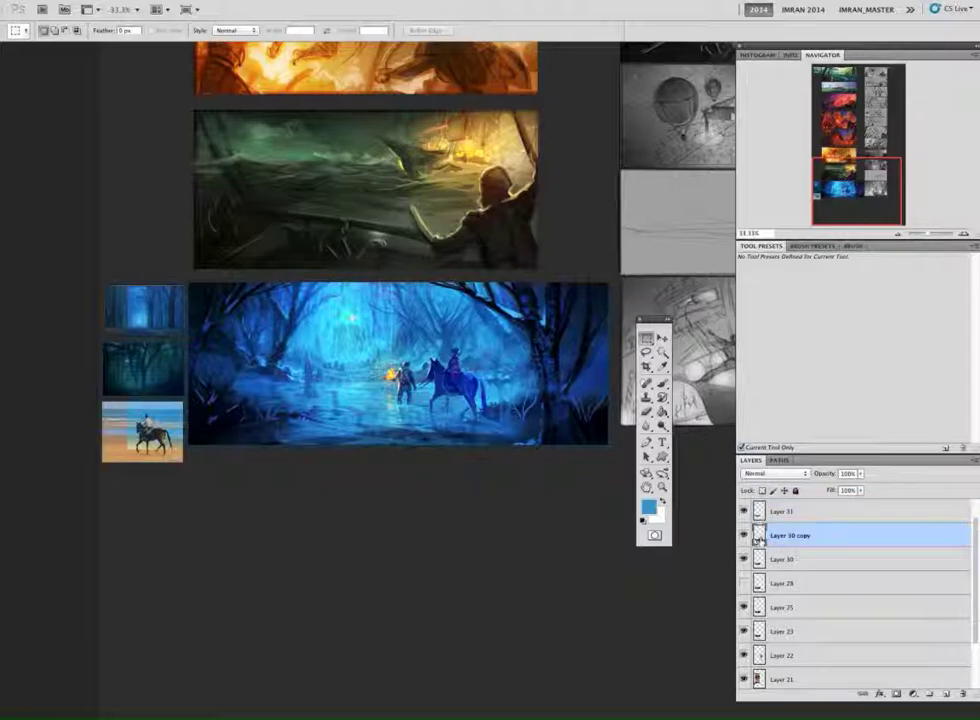
{"action": "left_click", "coordinate": [760, 536], "text": "ctrl"}
{"action": "right_click", "coordinate": [443, 353]}
{"action": "left_click", "coordinate": [800, 512]}
{"action": "key", "text": "Delete"}
{"action": "key", "text": "ctrl+d"}
Step: Try a red Multiply gradient at 35% opacity spreading from the torch on Layer 31
{"action": "left_click_drag", "start_coordinate": [698, 503], "coordinate": [692, 531]}
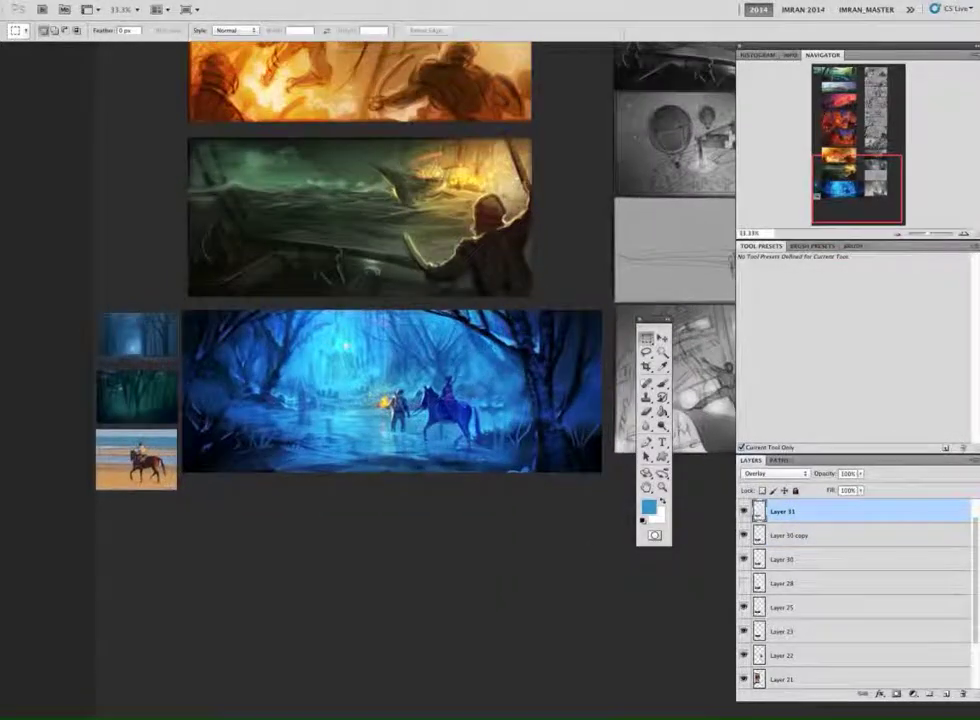
{"action": "left_click", "coordinate": [763, 507], "text": "ctrl"}
{"action": "left_click_drag", "start_coordinate": [662, 412], "coordinate": [712, 410]}
{"action": "left_click", "coordinate": [385, 402], "text": "alt"}
{"action": "left_click", "coordinate": [649, 509]}
{"action": "left_click_drag", "start_coordinate": [512, 595], "coordinate": [512, 617]}
{"action": "left_click", "coordinate": [455, 486]}
{"action": "left_click", "coordinate": [628, 450]}
{"action": "left_click_drag", "start_coordinate": [386, 401], "coordinate": [391, 446]}
{"action": "key", "text": "super+z"}
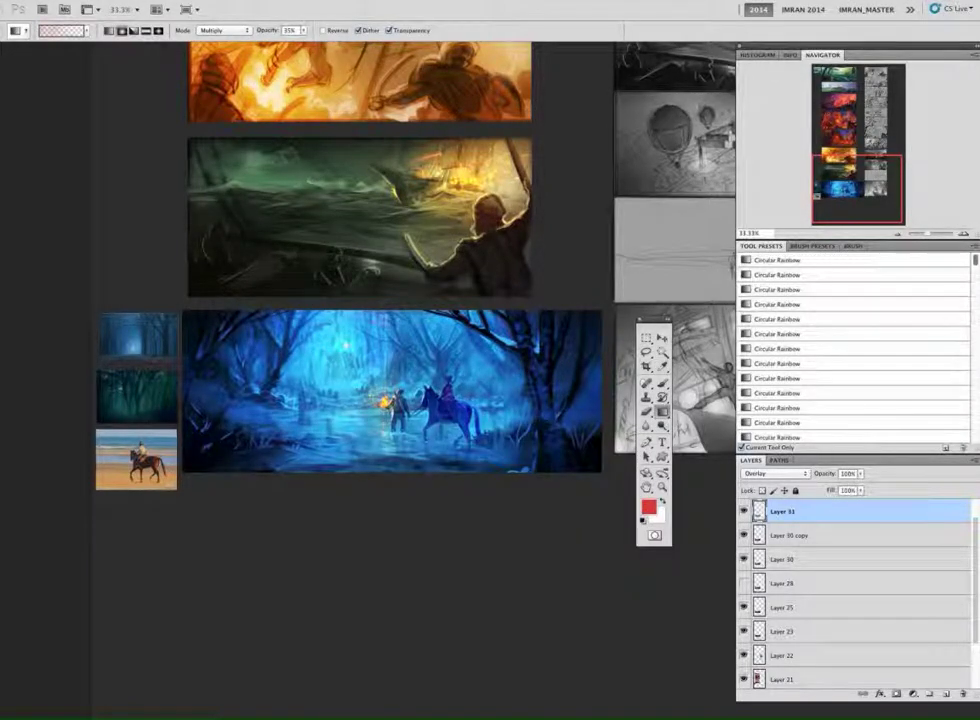
Step: Set the gradient mode to Normal and try a yellow gradient sampled from the torch flame
{"action": "left_click", "coordinate": [661, 502]}
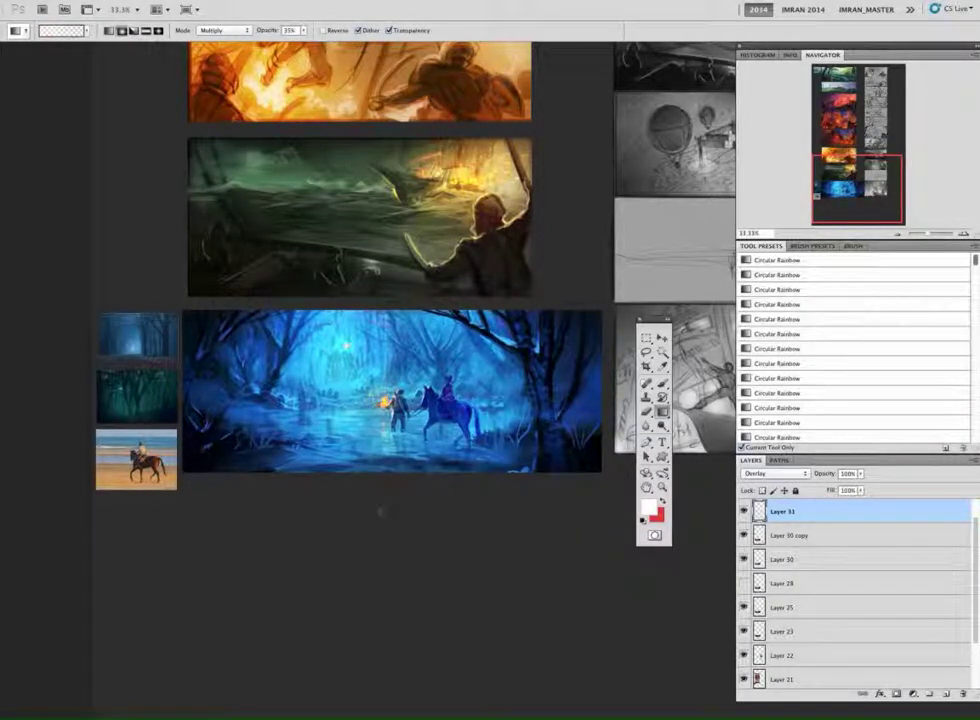
{"action": "left_click", "coordinate": [224, 30]}
{"action": "left_click", "coordinate": [208, 2]}
{"action": "left_click", "coordinate": [386, 402], "text": "alt"}
{"action": "left_click_drag", "start_coordinate": [386, 403], "coordinate": [384, 488]}
{"action": "key", "text": "super+z"}
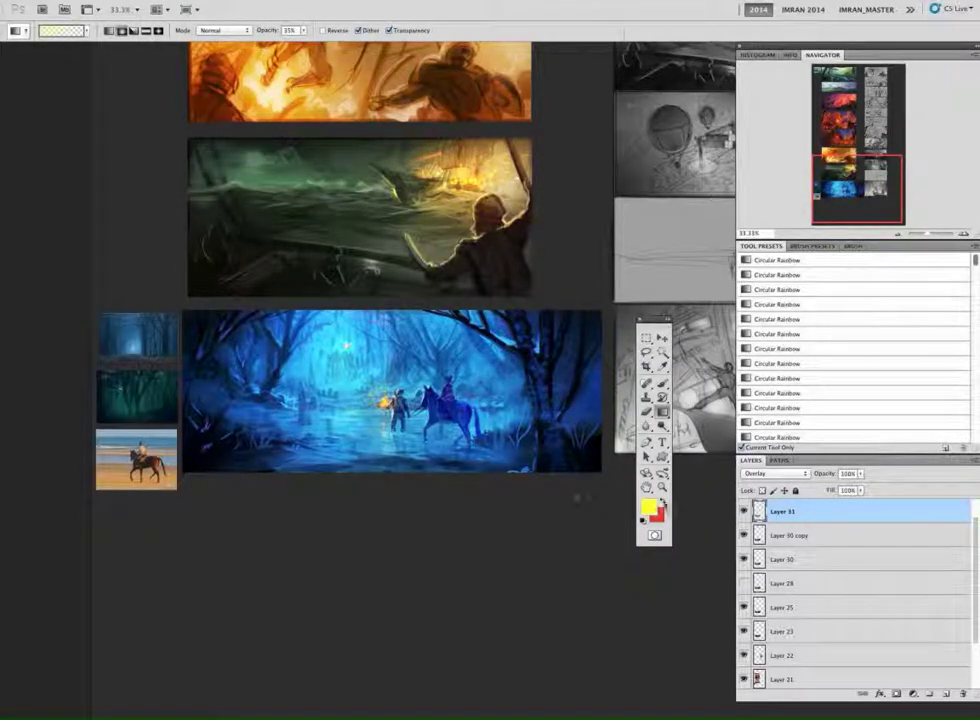
Step: Pick a bright orange foreground colour, and sample colours from the moon glow and the torch flame
{"action": "left_click", "coordinate": [662, 502]}
{"action": "left_click", "coordinate": [653, 506]}
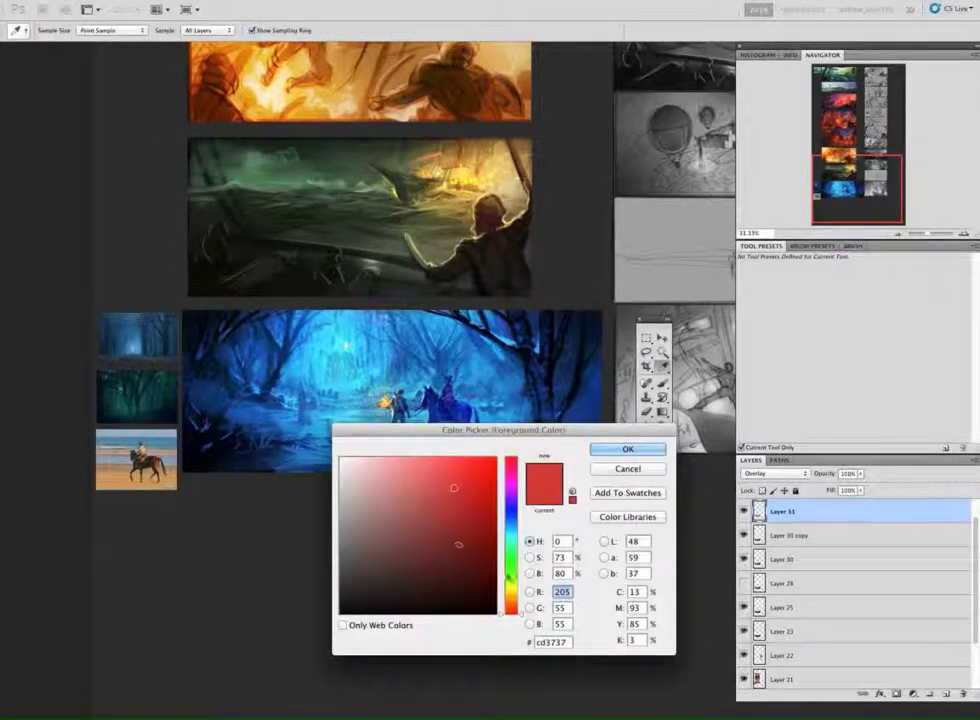
{"action": "left_click", "coordinate": [513, 601]}
{"action": "left_click", "coordinate": [413, 461]}
{"action": "left_click", "coordinate": [522, 599]}
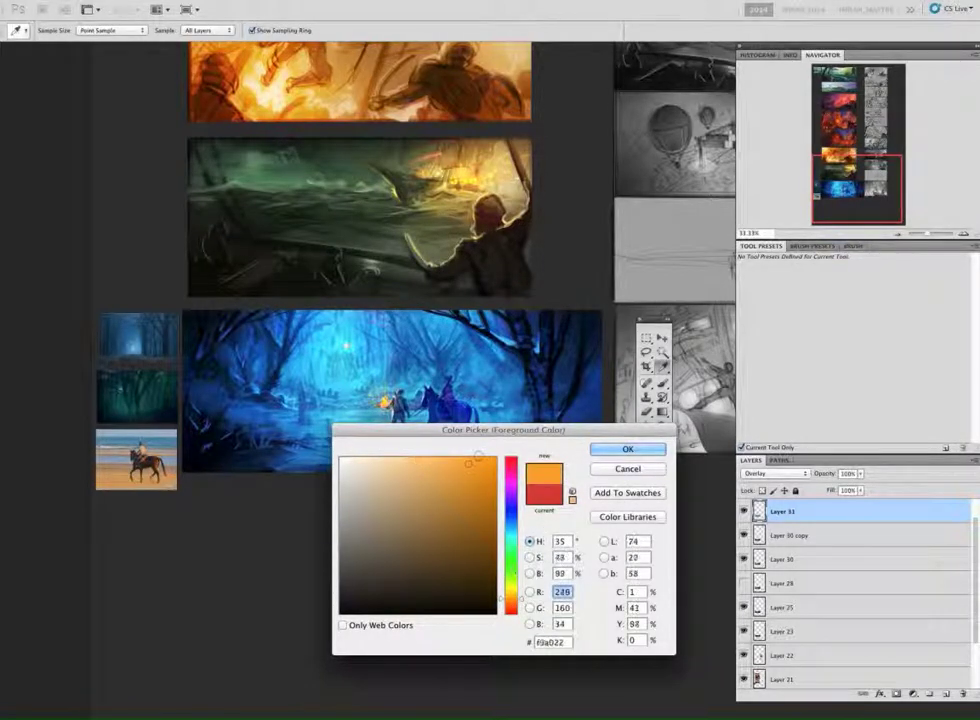
{"action": "key", "text": "Return"}
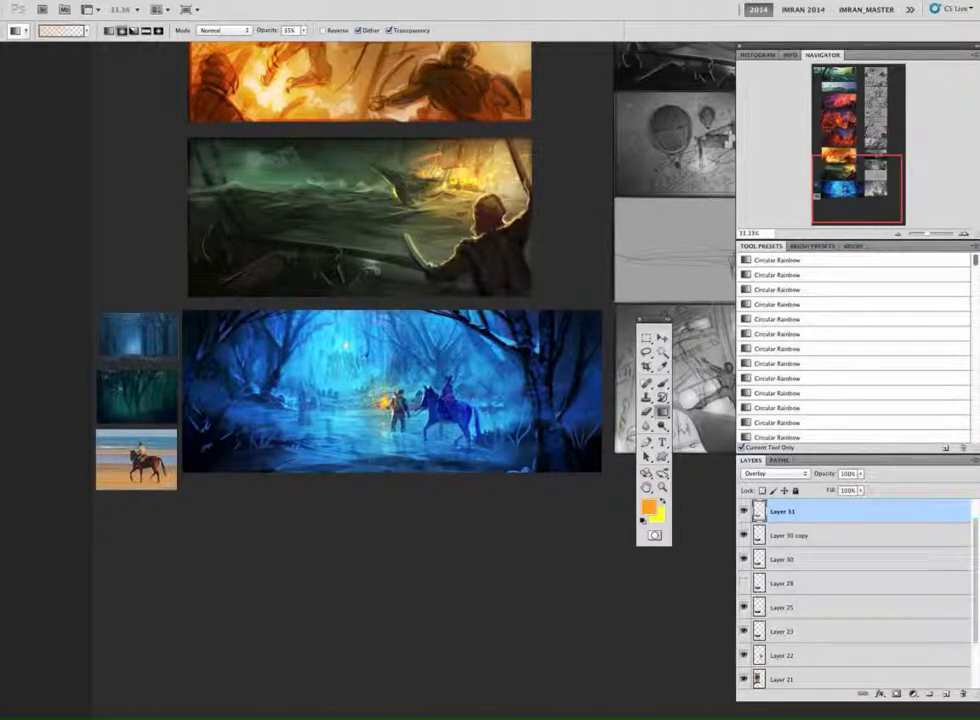
{"action": "left_click", "coordinate": [347, 347], "text": "alt"}
{"action": "left_click", "coordinate": [384, 401], "text": "alt"}
Step: Erase Layer 31's texture across the painting's upper trees with a large 411-pixel eraser brush
{"action": "left_click", "coordinate": [744, 514]}
{"action": "key", "text": "e"}
{"action": "right_click", "coordinate": [337, 479]}
{"action": "left_click", "coordinate": [486, 389]}
{"action": "left_click", "coordinate": [342, 380]}
{"action": "mouse_move", "coordinate": [262, 292]}
{"action": "left_mouse_down"}
{"action": "mouse_move", "coordinate": [252, 301]}
{"action": "mouse_move", "coordinate": [207, 279]}
{"action": "mouse_move", "coordinate": [482, 338]}
{"action": "left_mouse_up"}
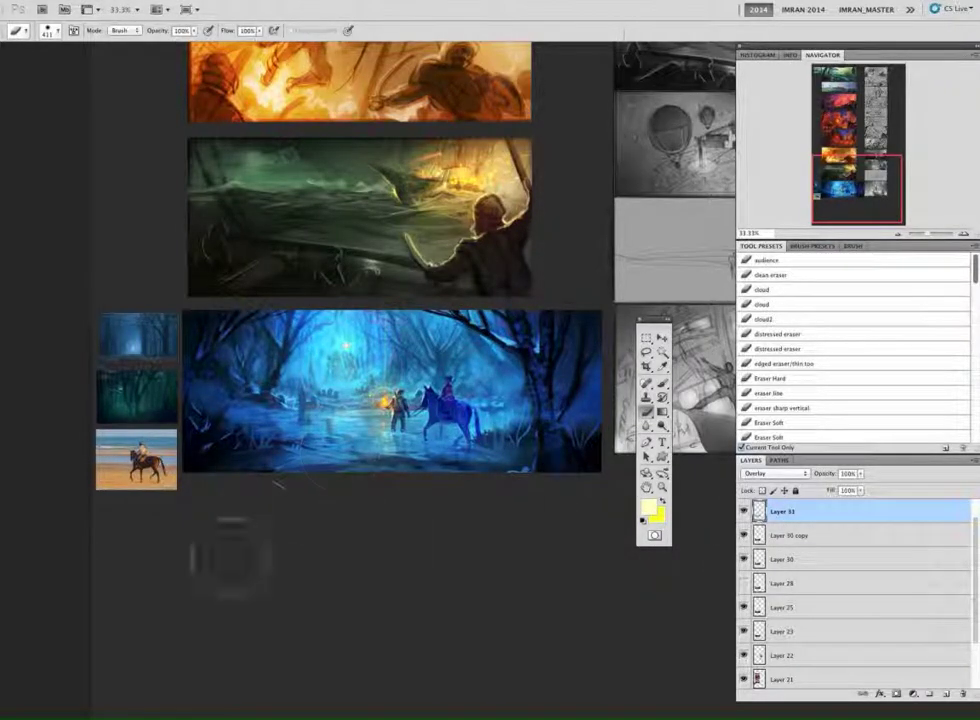
Step: Compare the painting with and without the Layer 31 overlay
{"action": "left_click", "coordinate": [744, 512]}
{"action": "left_click", "coordinate": [744, 512]}
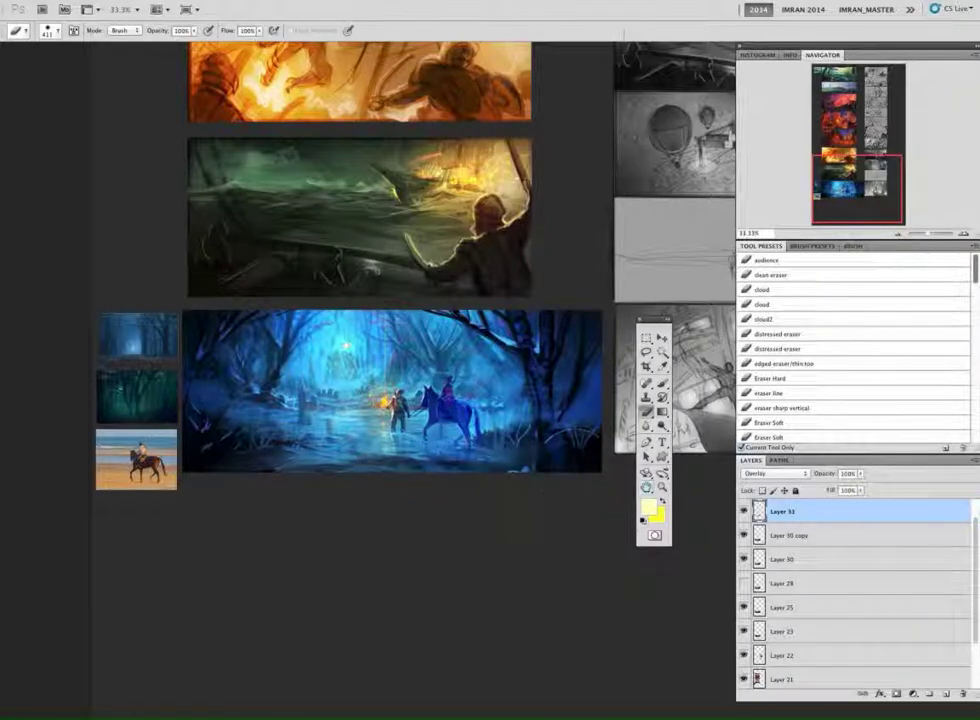
{"action": "left_click_drag", "start_coordinate": [550, 507], "coordinate": [503, 533]}
{"action": "left_click", "coordinate": [744, 513]}
{"action": "key", "text": "ctrl+comma"}
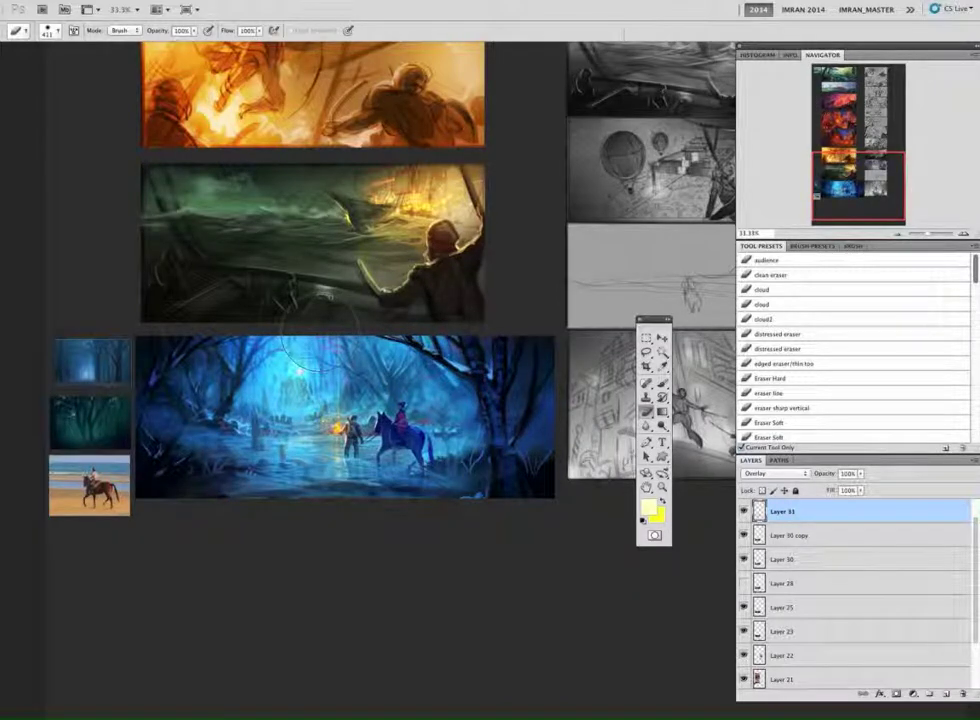
{"action": "mouse_move", "coordinate": [490, 584]}
{"action": "left_mouse_down"}
{"action": "mouse_move", "coordinate": [494, 575]}
{"action": "mouse_move", "coordinate": [492, 584]}
{"action": "left_mouse_up"}
{"action": "left_click", "coordinate": [746, 514]}
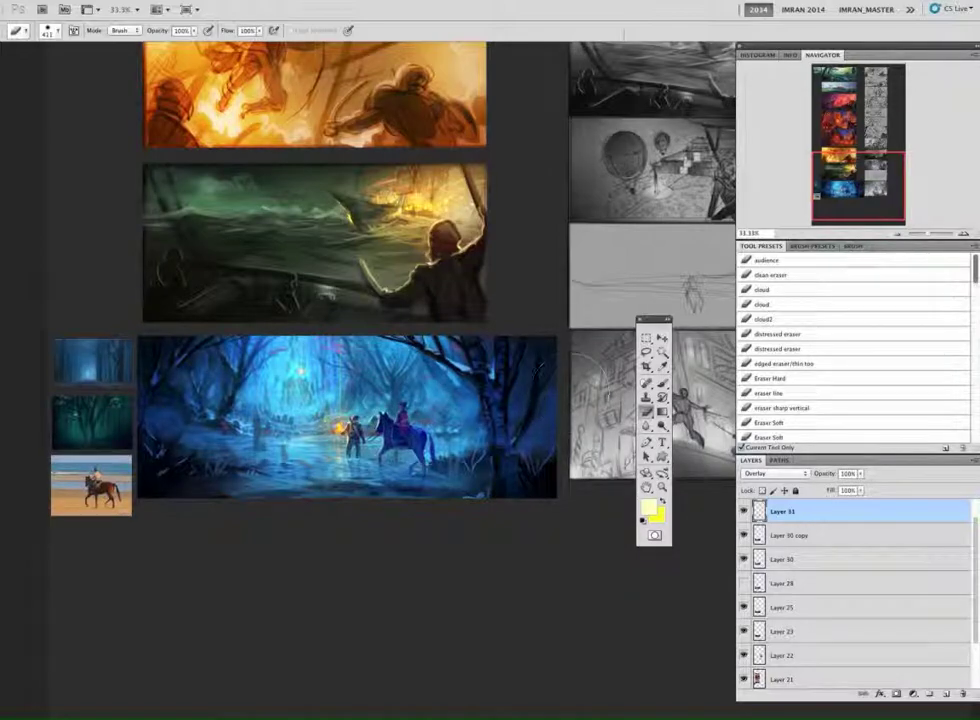
Step: Erase Layer 31's texture along the right-hand tree trunk with a 55-pixel eraser brush
{"action": "left_click_drag", "start_coordinate": [484, 546], "coordinate": [494, 595]}
{"action": "right_click", "coordinate": [500, 502]}
{"action": "left_click", "coordinate": [549, 386]}
{"action": "left_click", "coordinate": [480, 436]}
{"action": "mouse_move", "coordinate": [481, 438]}
{"action": "left_mouse_down"}
{"action": "mouse_move", "coordinate": [508, 477]}
{"action": "mouse_move", "coordinate": [507, 493]}
{"action": "mouse_move", "coordinate": [512, 381]}
{"action": "mouse_move", "coordinate": [507, 473]}
{"action": "left_mouse_up"}
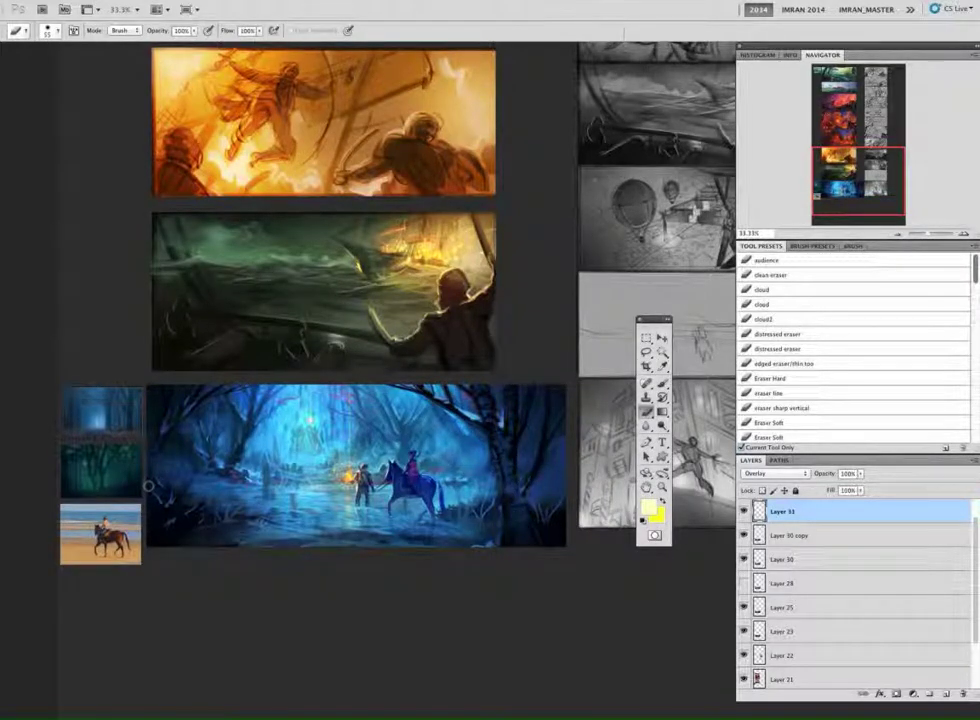
Step: Fill a new layer above Layer 30 copy with bright cyan across the painting using the Paint Bucket
{"action": "scroll", "coordinate": [590, 362], "scroll_direction": "down", "scroll_amount": 2}
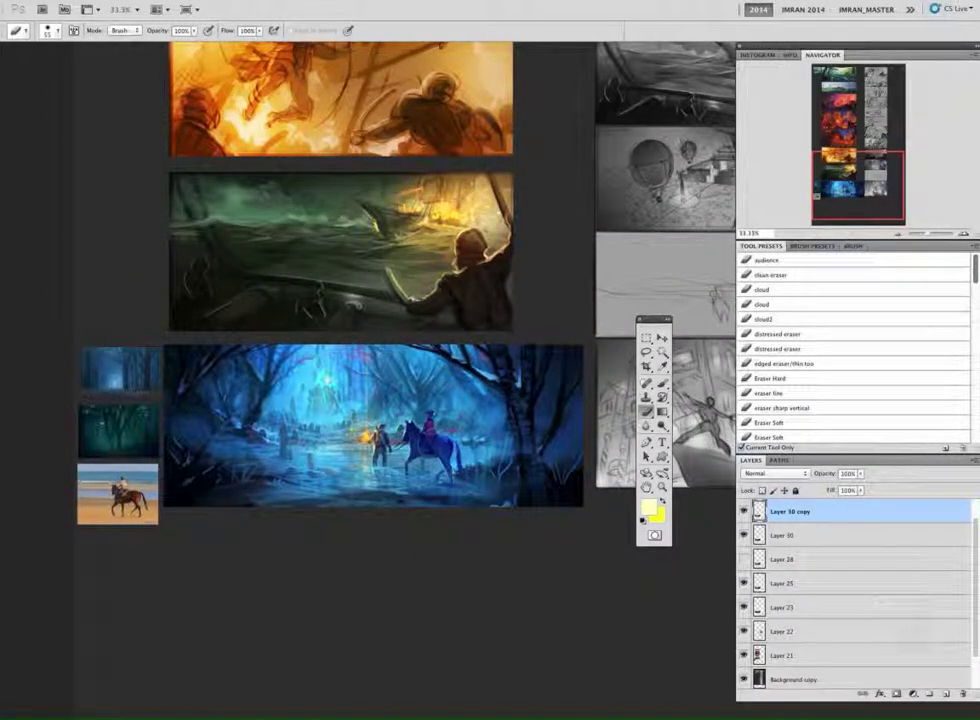
{"action": "left_click_drag", "start_coordinate": [662, 411], "coordinate": [720, 422]}
{"action": "left_click", "coordinate": [334, 413]}
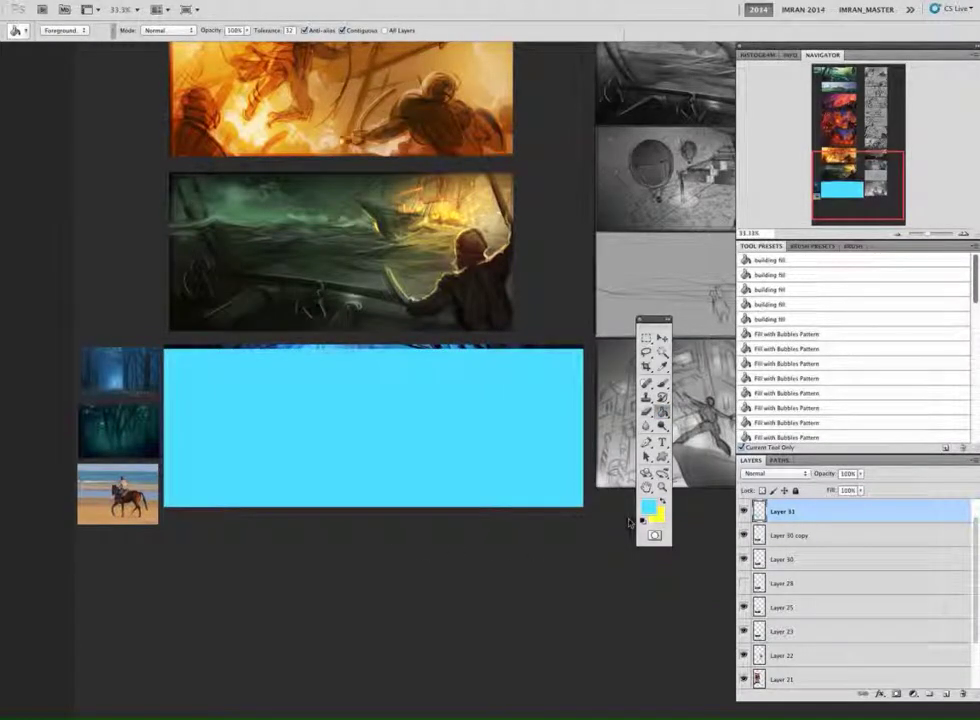
Step: Apply Add Noise to the cyan fill layer and set its blend mode to Overlay
{"action": "left_click", "coordinate": [297, 1]}
{"action": "mouse_move", "coordinate": [299, 160]}
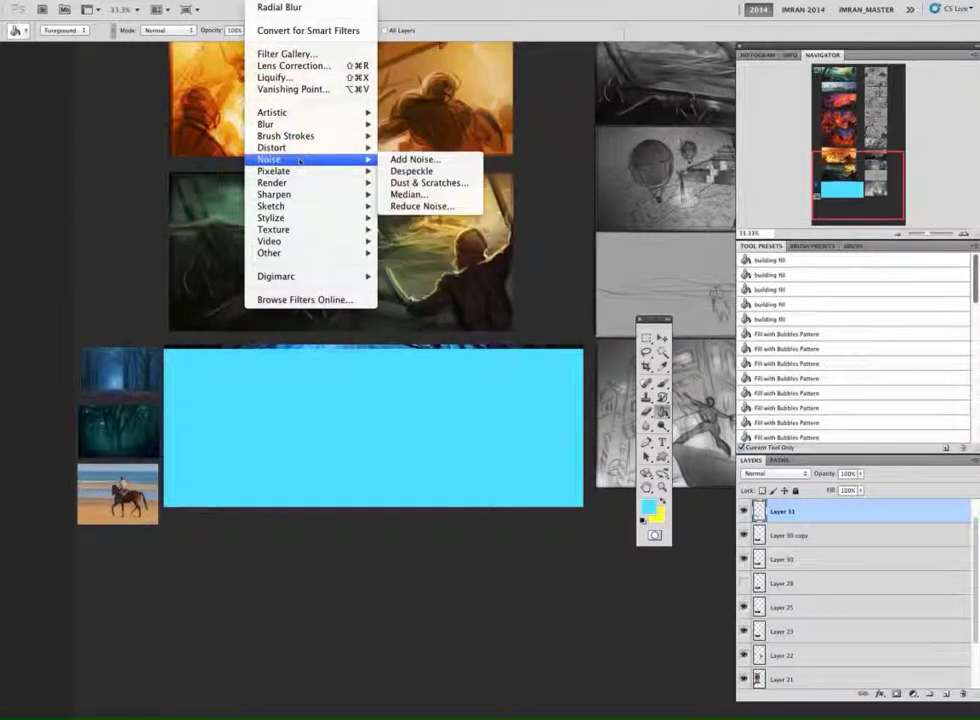
{"action": "left_click", "coordinate": [405, 158]}
{"action": "left_click", "coordinate": [560, 234]}
{"action": "left_click", "coordinate": [770, 476]}
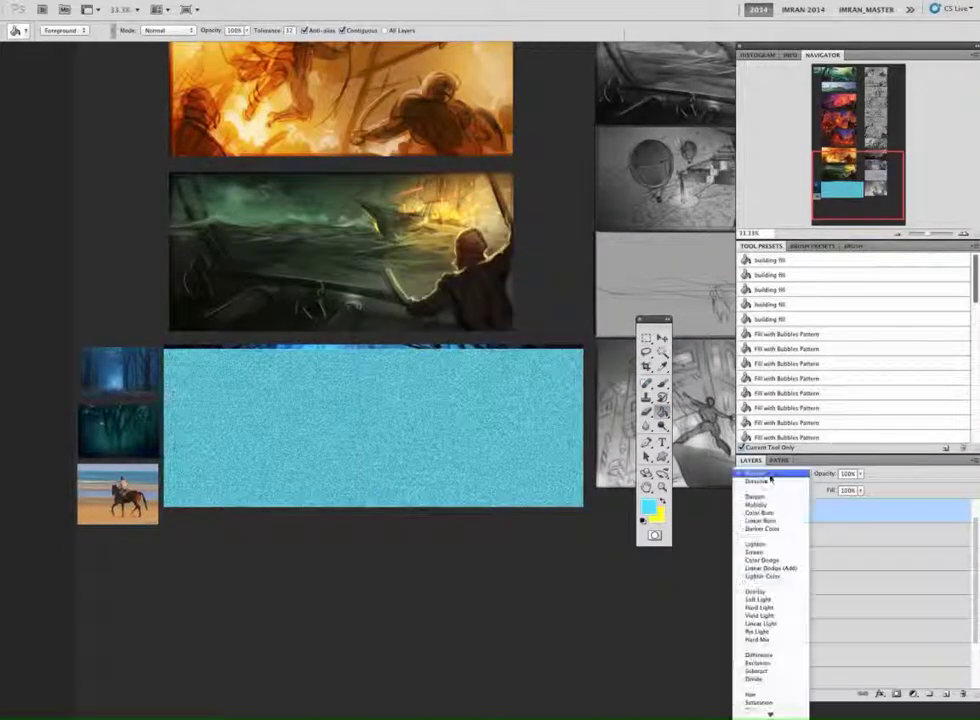
{"action": "left_click", "coordinate": [757, 591]}
Step: Apply Motion Blur to the cyan noise layer at a 27° angle and 34 pixels distance, and toggle the layer's visibility
{"action": "left_click", "coordinate": [290, 0]}
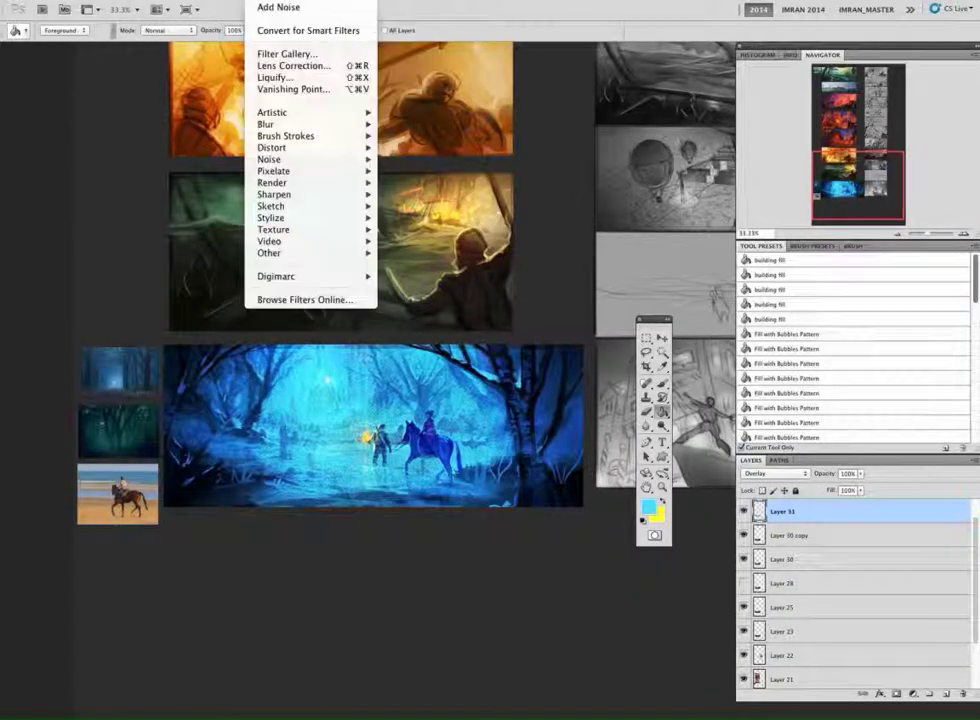
{"action": "mouse_move", "coordinate": [300, 124]}
{"action": "left_click", "coordinate": [420, 194]}
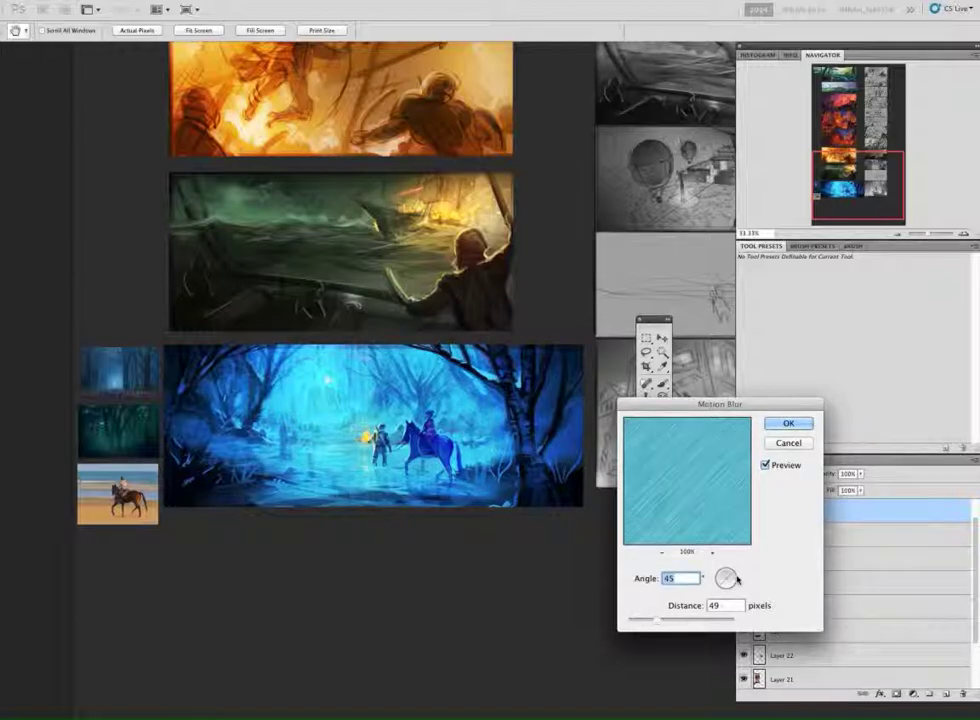
{"action": "left_click_drag", "start_coordinate": [657, 627], "coordinate": [670, 625]}
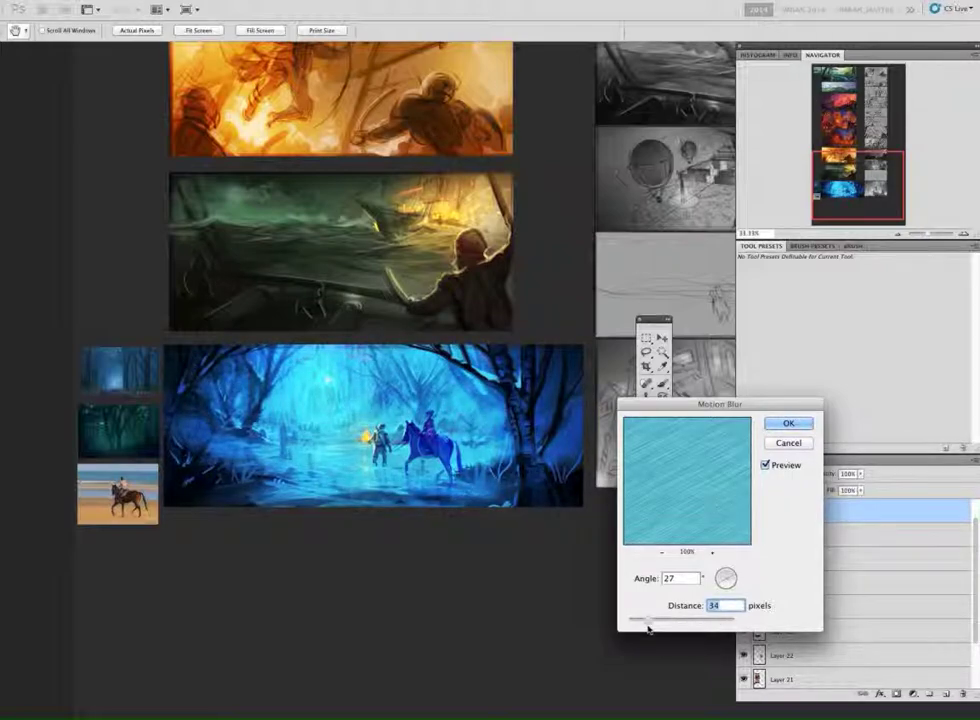
{"action": "key", "text": "Return"}
{"action": "left_click", "coordinate": [744, 511]}
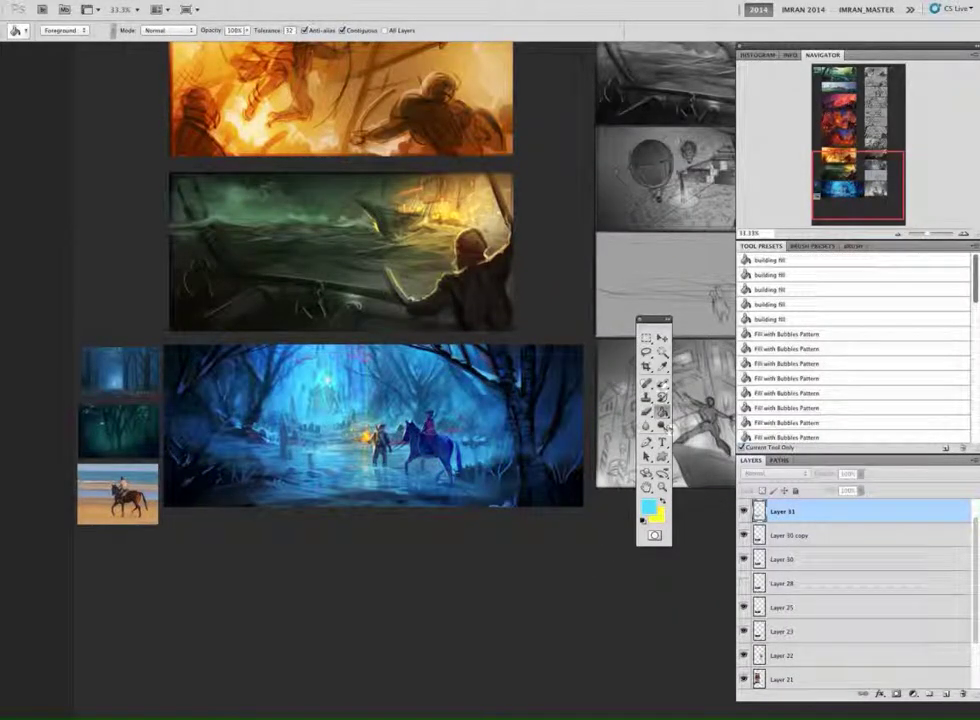
Step: Check Layer 31 against the painting and stretch it vertically to about 103% to cover the full canvas strip
{"action": "scroll", "coordinate": [755, 534], "scroll_direction": "up", "scroll_amount": 1}
{"action": "left_click", "coordinate": [745, 537]}
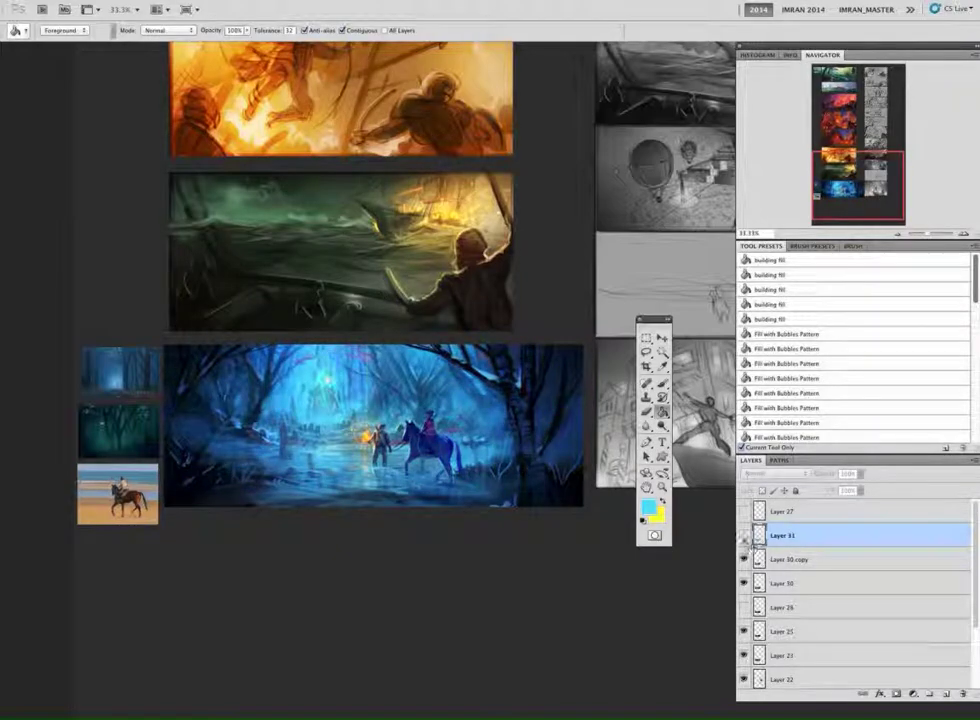
{"action": "left_click", "coordinate": [744, 536]}
{"action": "key", "text": "super+t"}
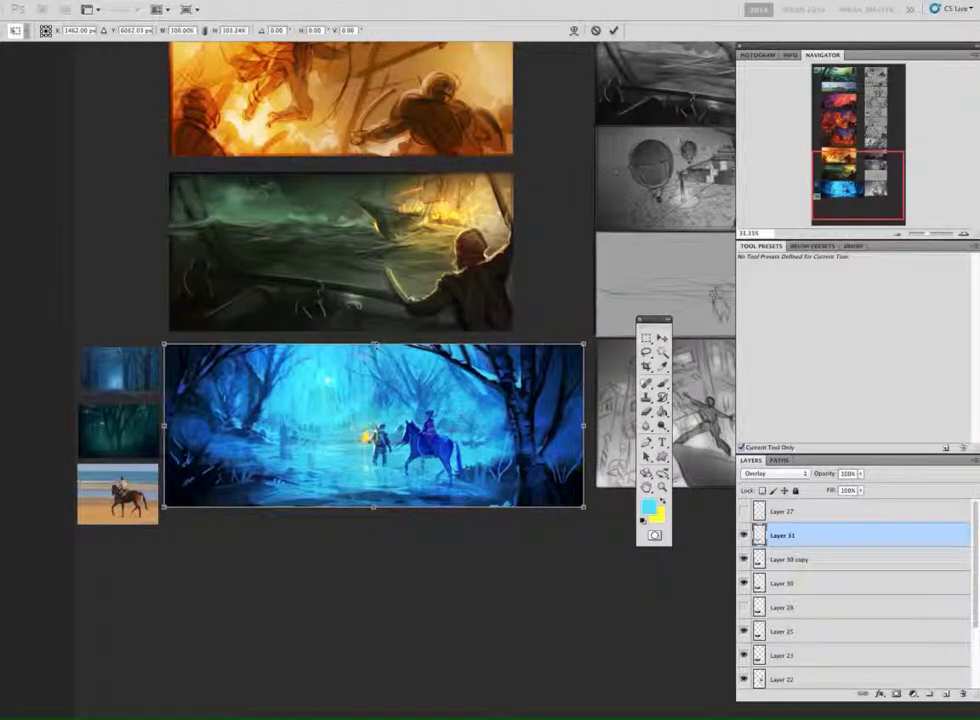
{"action": "key", "text": "Return"}
{"action": "key", "text": "e"}
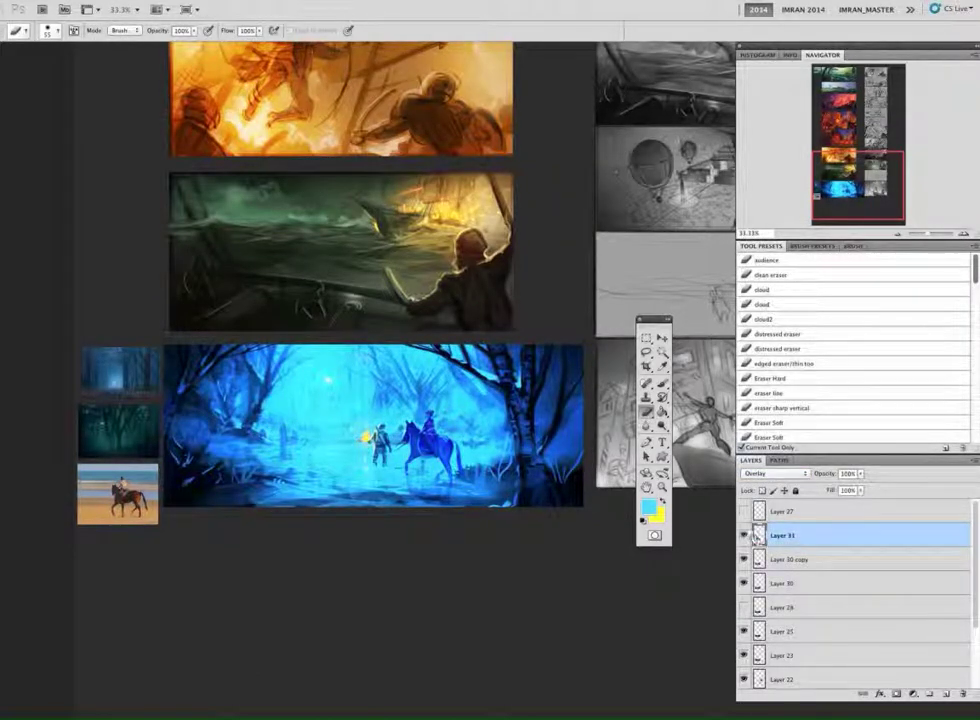
Step: Lower Layer 31's opacity to 52% and soften its overlay along the painting's upper-right edge with a 471-pixel eraser
{"action": "left_click_drag", "start_coordinate": [829, 475], "coordinate": [821, 477]}
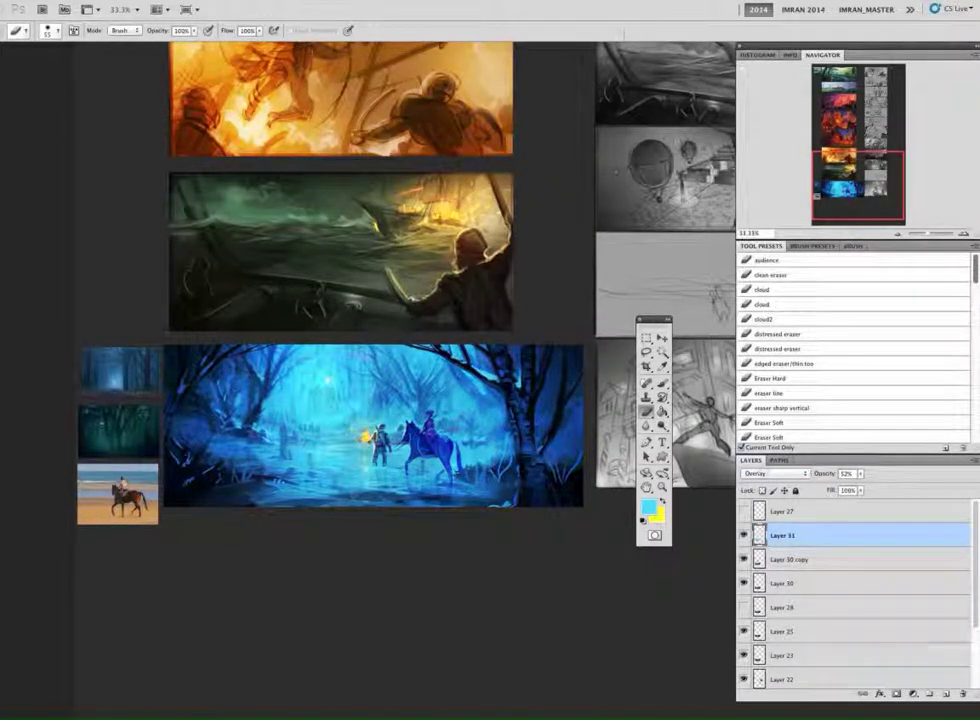
{"action": "right_click", "coordinate": [370, 362]}
{"action": "key", "text": "Return"}
{"action": "right_click", "coordinate": [366, 362]}
{"action": "key", "text": "Return"}
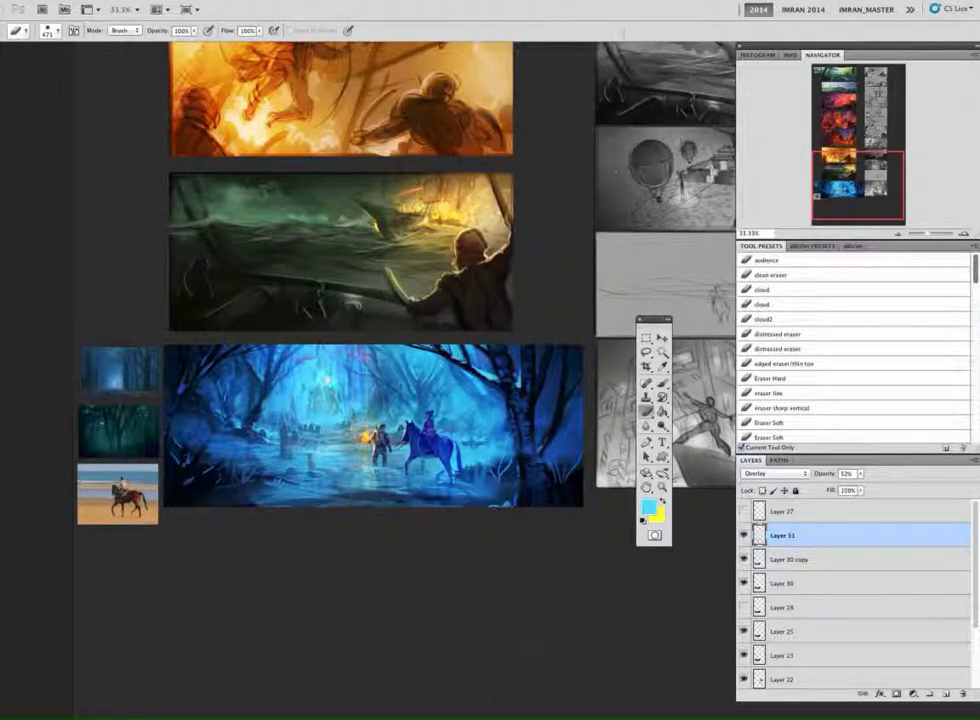
{"action": "left_click_drag", "start_coordinate": [521, 582], "coordinate": [515, 588]}
{"action": "mouse_move", "coordinate": [464, 342]}
{"action": "left_mouse_down"}
{"action": "mouse_move", "coordinate": [520, 351]}
{"action": "mouse_move", "coordinate": [530, 436]}
{"action": "mouse_move", "coordinate": [558, 342]}
{"action": "left_mouse_up"}
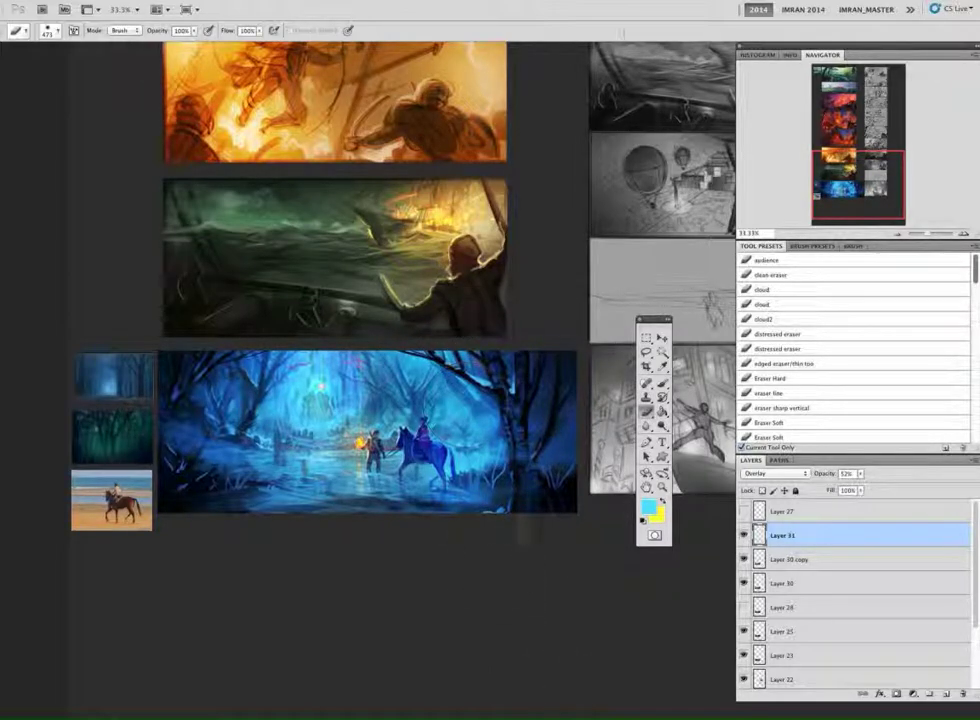
Step: Compare the forest painting with and without Layer 31's blurred noise overlay
{"action": "left_click_drag", "start_coordinate": [313, 591], "coordinate": [326, 584]}
{"action": "left_click", "coordinate": [743, 536]}
{"action": "left_click", "coordinate": [743, 536]}
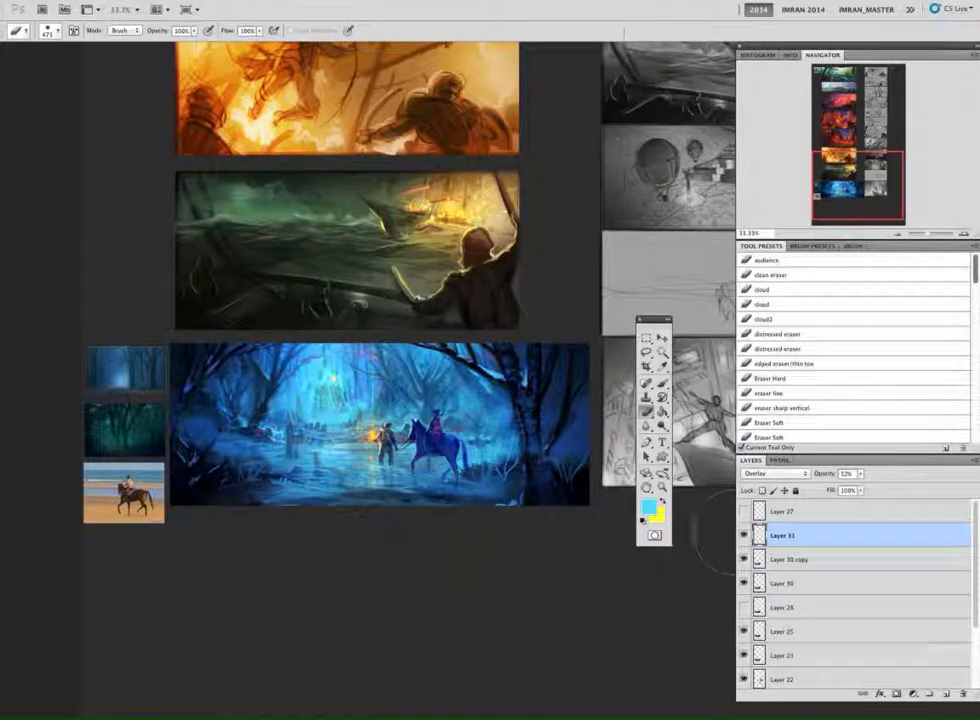
{"action": "left_click", "coordinate": [743, 536]}
{"action": "left_click", "coordinate": [743, 536]}
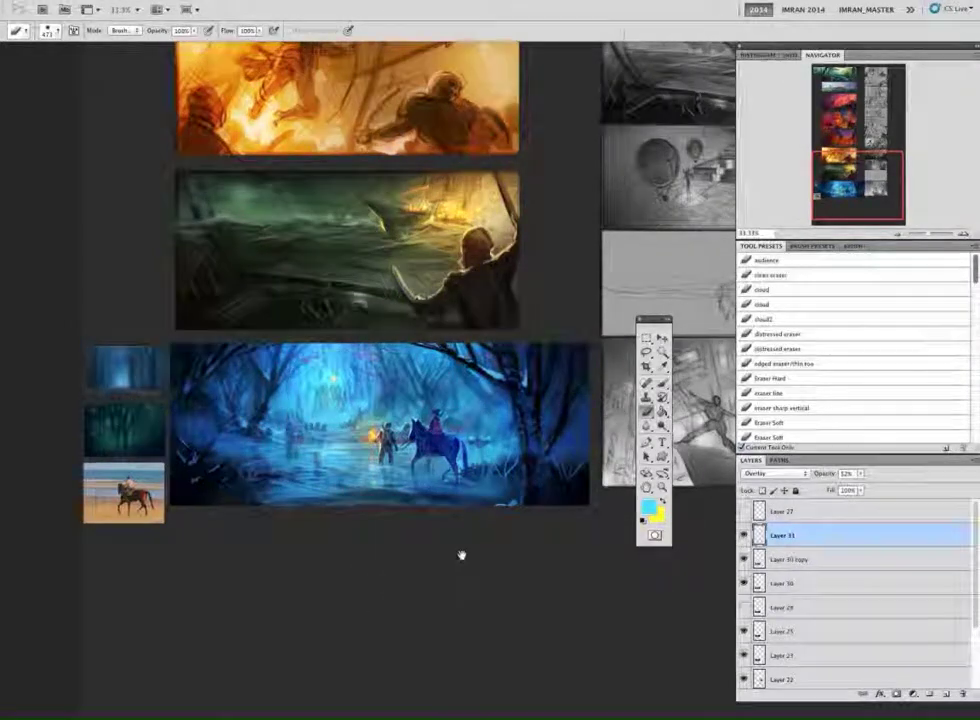
Step: Load the Alpha Techy_Greeble4 disk brush preset for painting on the forest scene
{"action": "left_click_drag", "start_coordinate": [461, 554], "coordinate": [458, 542]}
{"action": "key", "text": "b"}
{"action": "left_click_drag", "start_coordinate": [975, 262], "coordinate": [975, 267]}
{"action": "scroll", "coordinate": [975, 268], "scroll_direction": "up", "scroll_amount": 5}
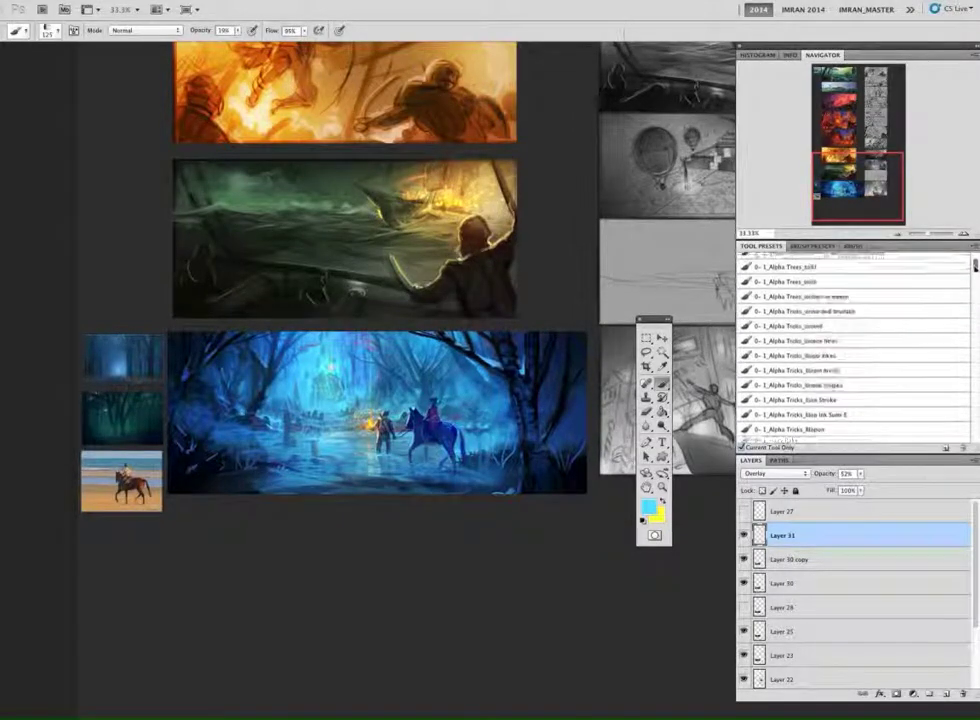
{"action": "scroll", "coordinate": [975, 268], "scroll_direction": "up", "scroll_amount": 2}
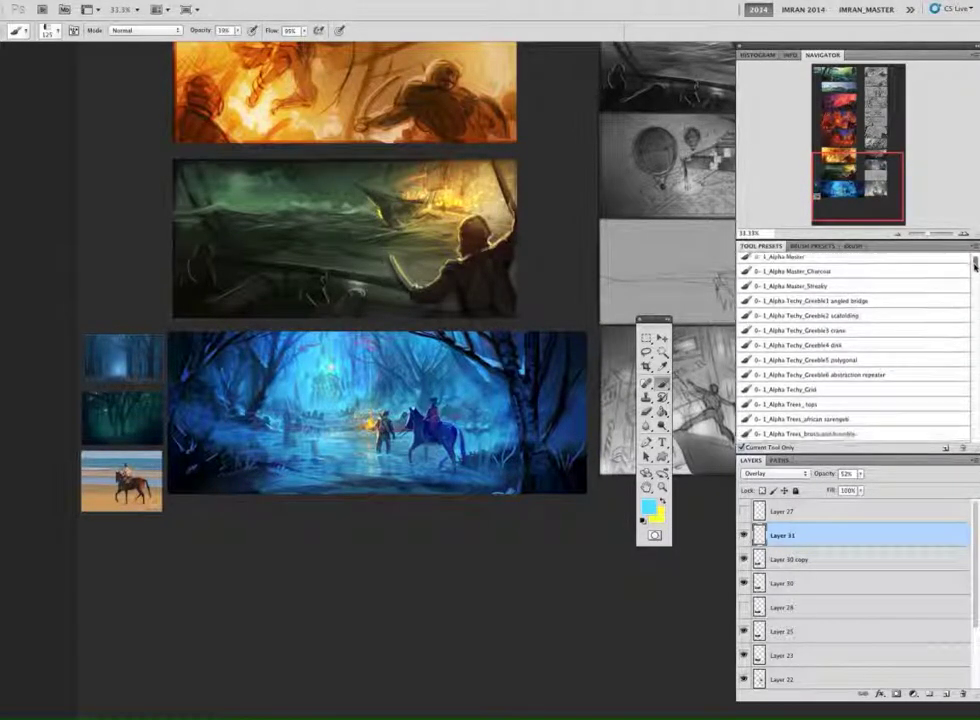
{"action": "left_click", "coordinate": [800, 310]}
Step: Recheck Layer 31's effect, merge it into Layer 30 copy, and load the painting's outline as a selection with its edges hidden
{"action": "left_click", "coordinate": [743, 536]}
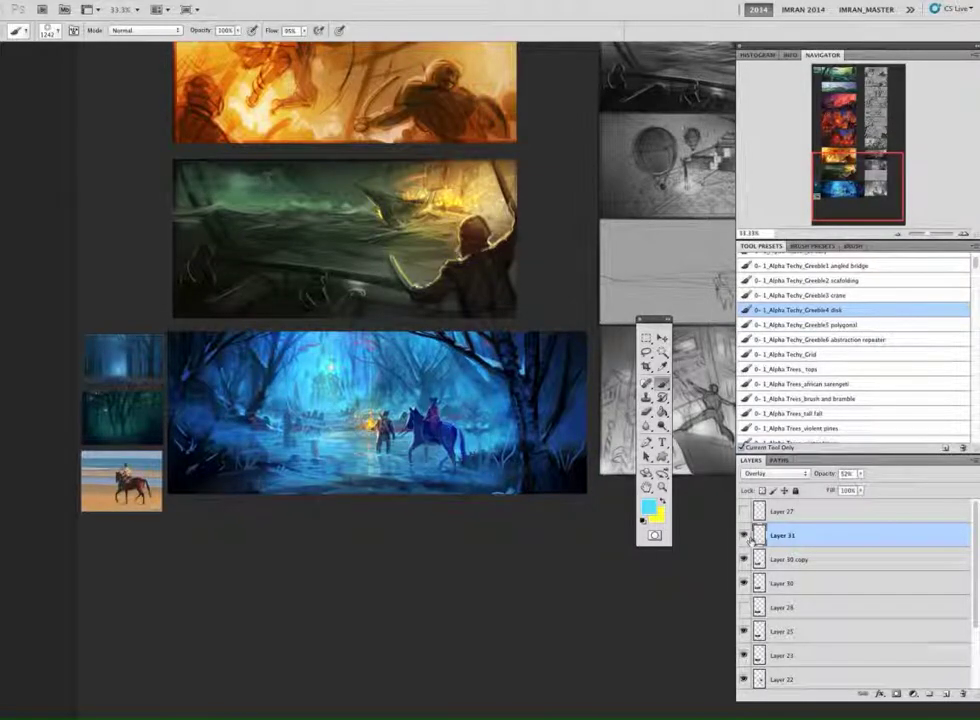
{"action": "left_click", "coordinate": [743, 536]}
{"action": "left_click", "coordinate": [743, 537]}
{"action": "left_click", "coordinate": [743, 537]}
{"action": "left_click", "coordinate": [743, 537]}
{"action": "left_click", "coordinate": [743, 537]}
{"action": "left_click", "coordinate": [761, 537], "text": "ctrl"}
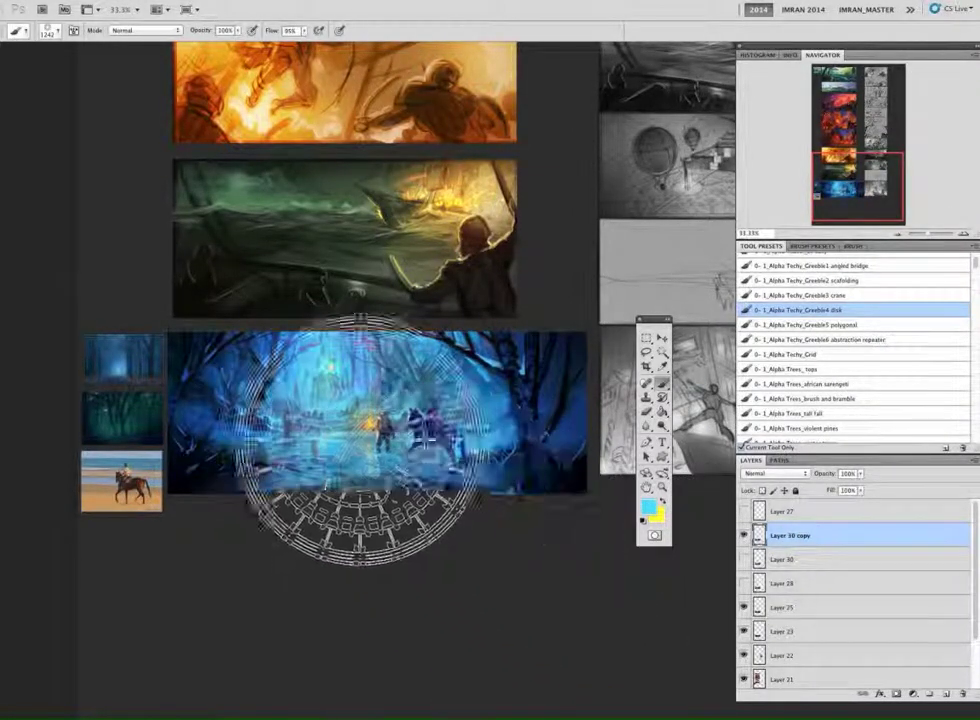
{"action": "key", "text": "ctrl+h"}
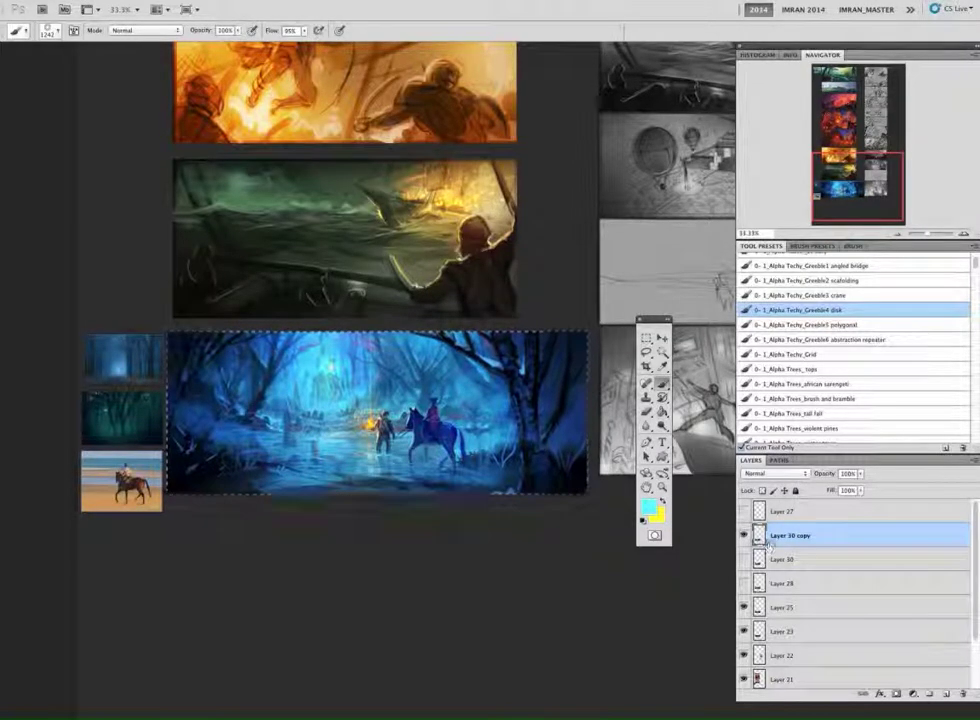
Step: Set the disk brush to Color Dodge mode at 16% opacity and reduce its size to 339 pixels
{"action": "left_click", "coordinate": [150, 30]}
{"action": "left_click", "coordinate": [157, 136]}
{"action": "right_click", "coordinate": [332, 388]}
{"action": "left_click_drag", "start_coordinate": [471, 384], "coordinate": [463, 384]}
{"action": "key", "text": "Return"}
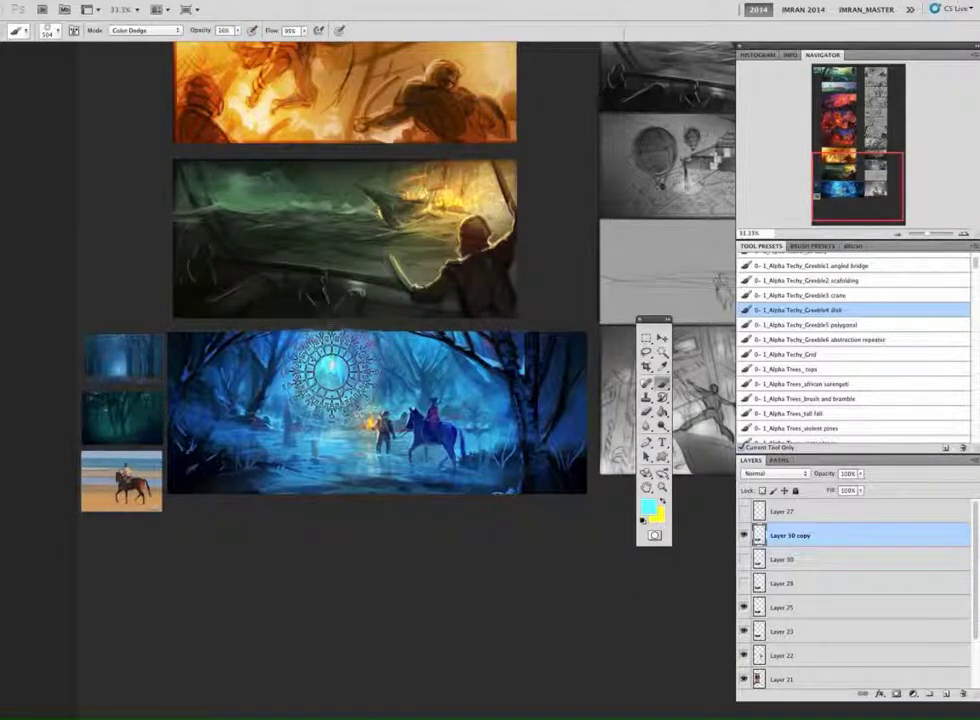
{"action": "right_click", "coordinate": [365, 360]}
{"action": "left_click_drag", "start_coordinate": [475, 387], "coordinate": [469, 387]}
{"action": "key", "text": "Return"}
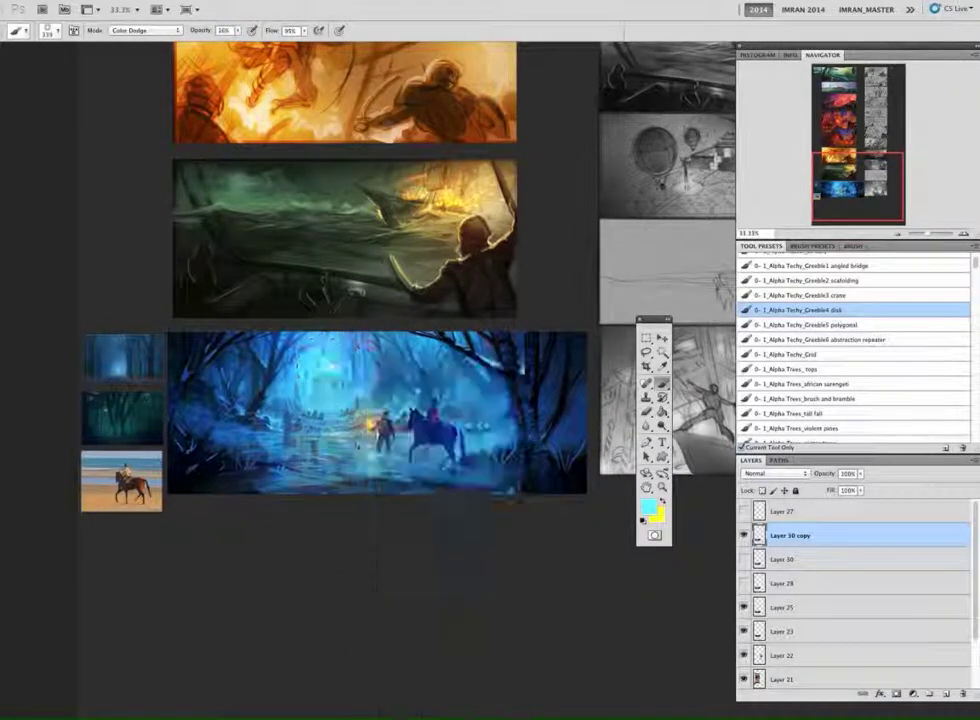
Step: Reduce the disk brush to 168 pixels and stamp it over the moon glow on Layer 30 copy
{"action": "right_click", "coordinate": [342, 375]}
{"action": "type", "text": "168"}
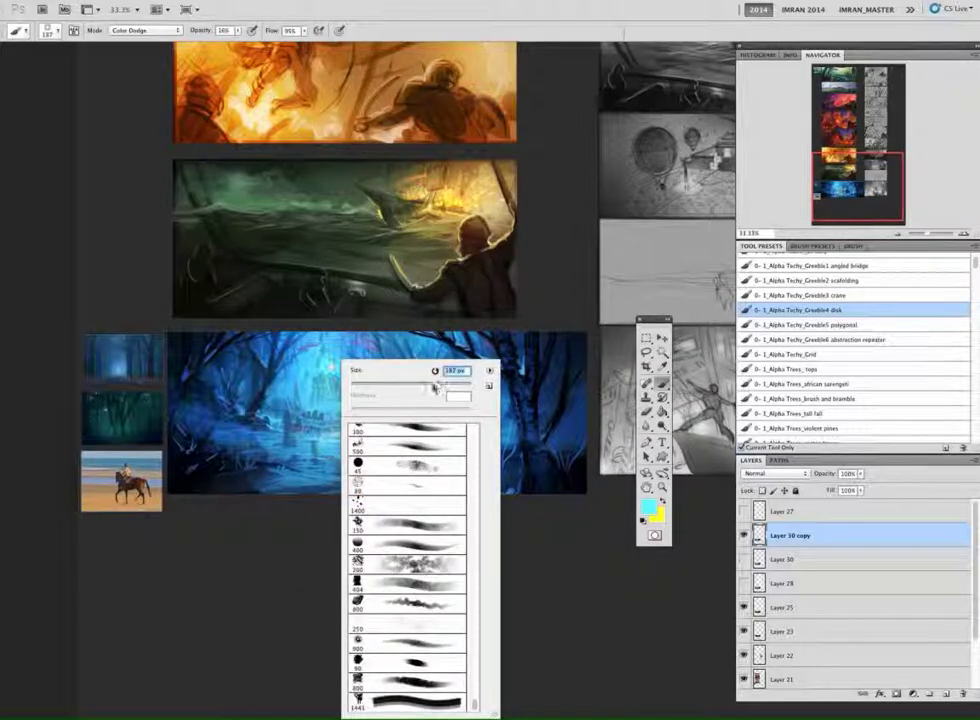
{"action": "key", "text": "Return"}
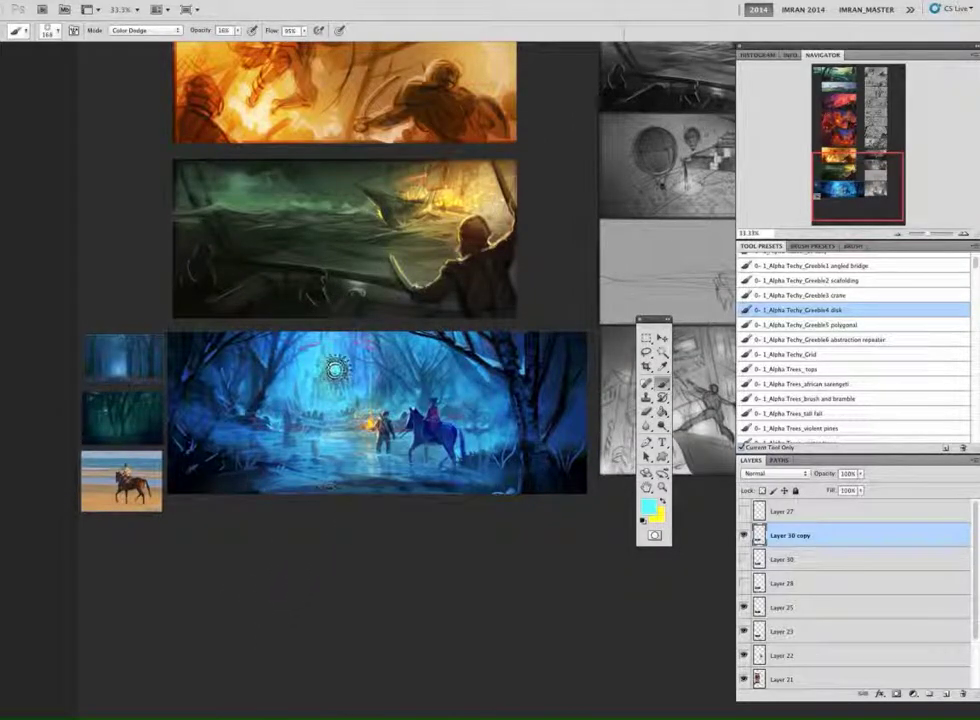
{"action": "left_click", "coordinate": [335, 377]}
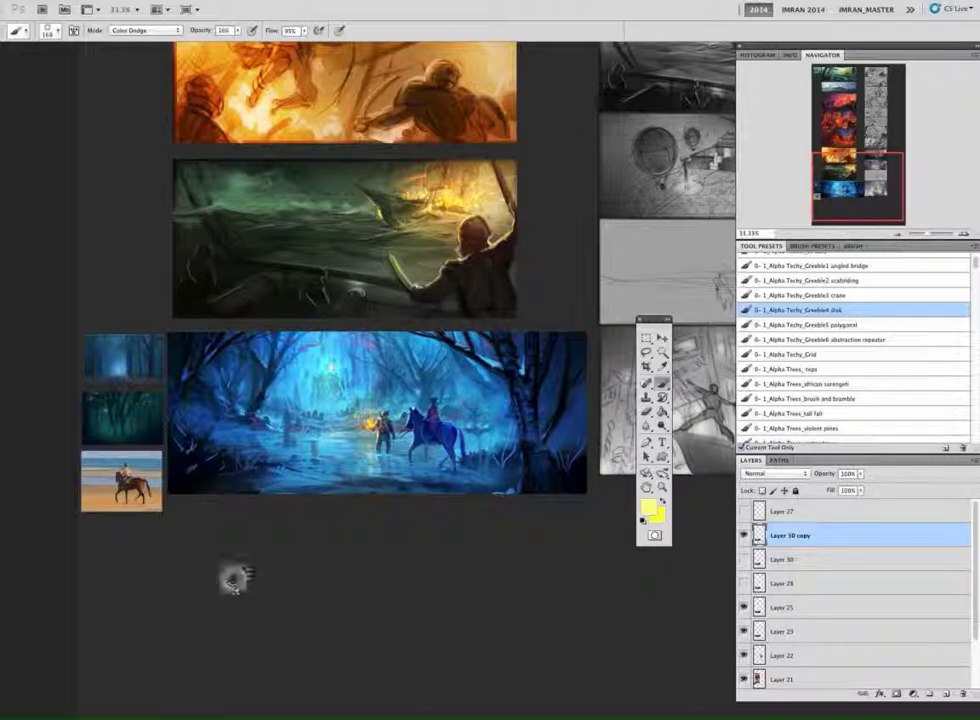
Step: Switch the painting colour to yellow and shrink the Color Dodge disk brush to 7 pixels
{"action": "right_click", "coordinate": [437, 420]}
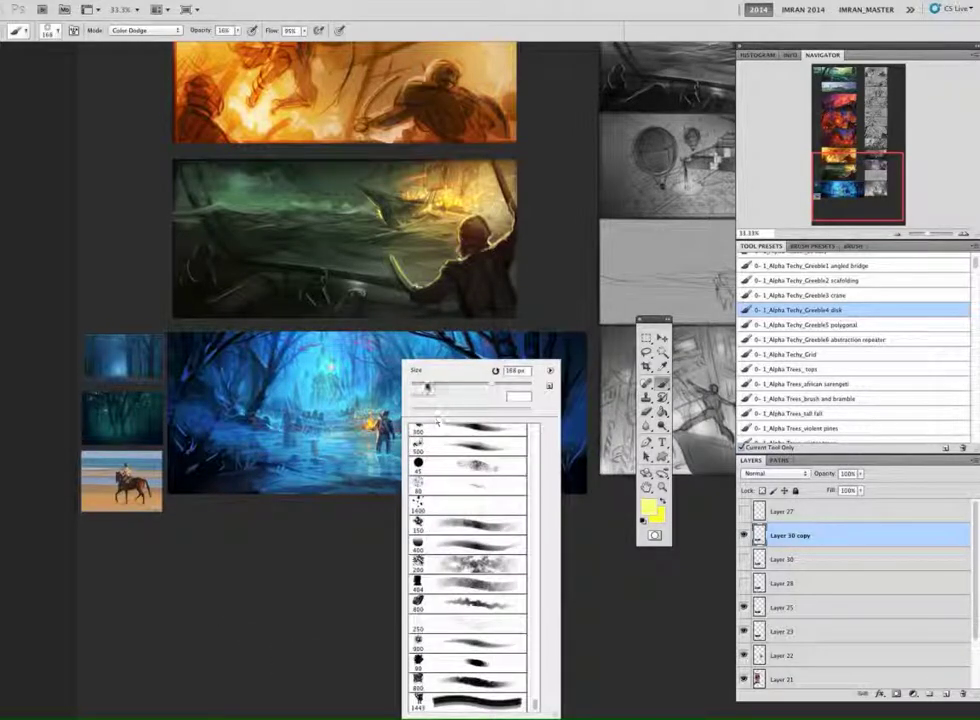
{"action": "key", "text": "Escape"}
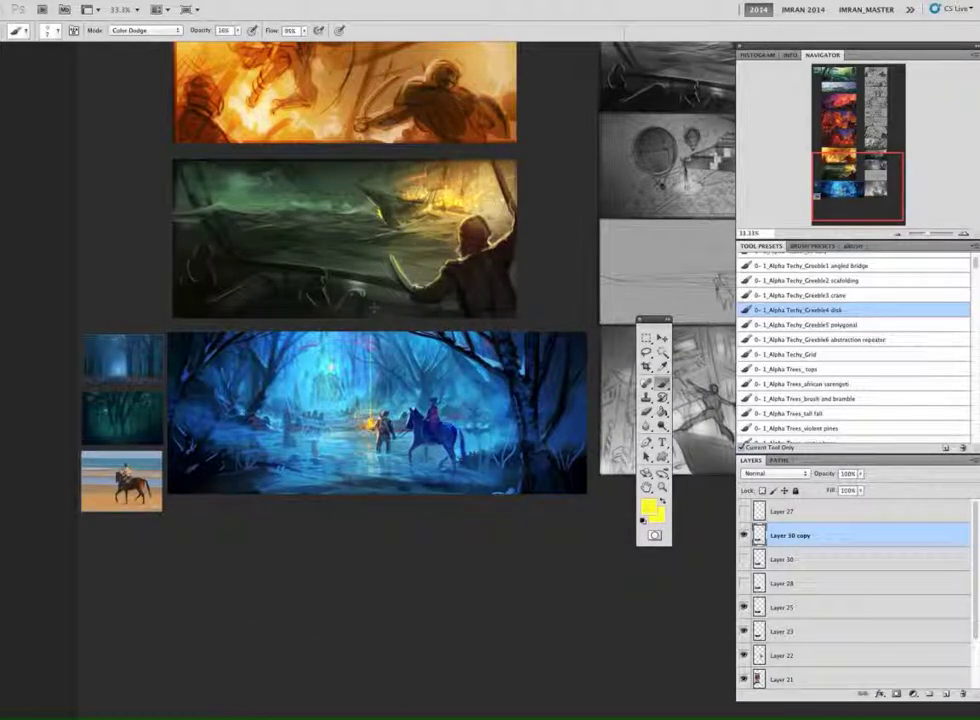